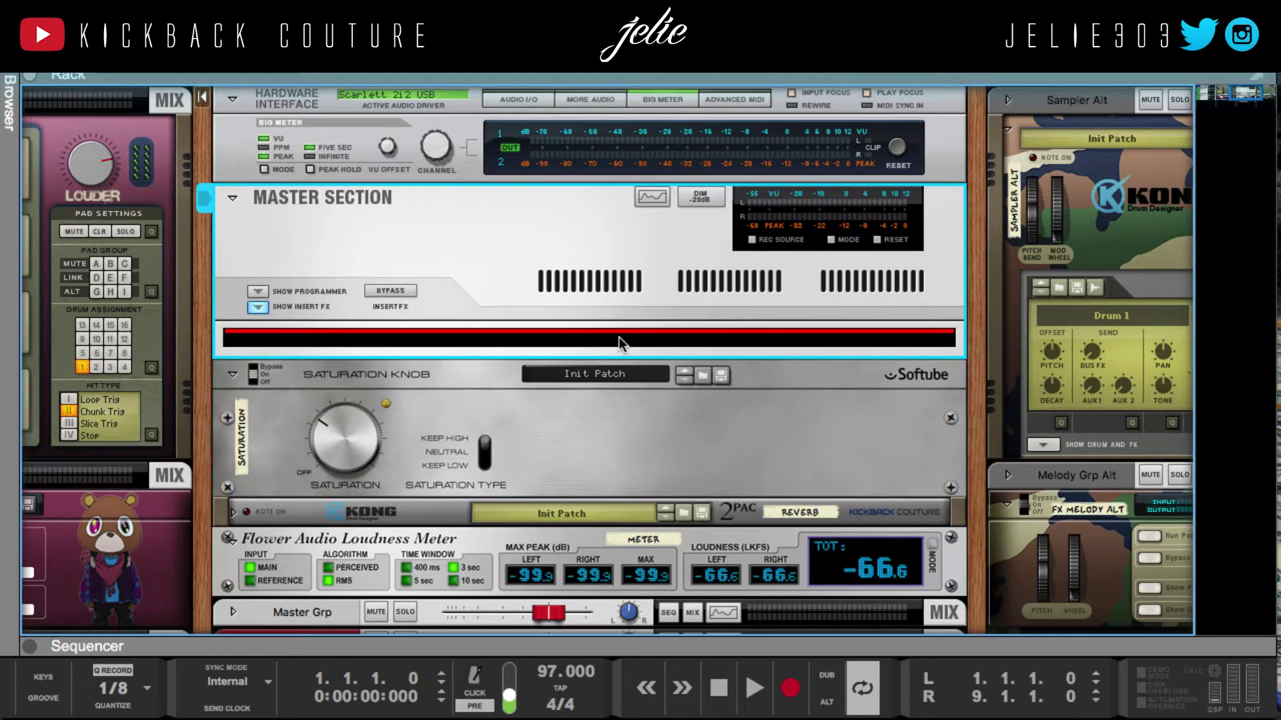
Add an Audiomatic Retro Transformer to the empty insert effects area of the Master Section
right_click(619, 337)
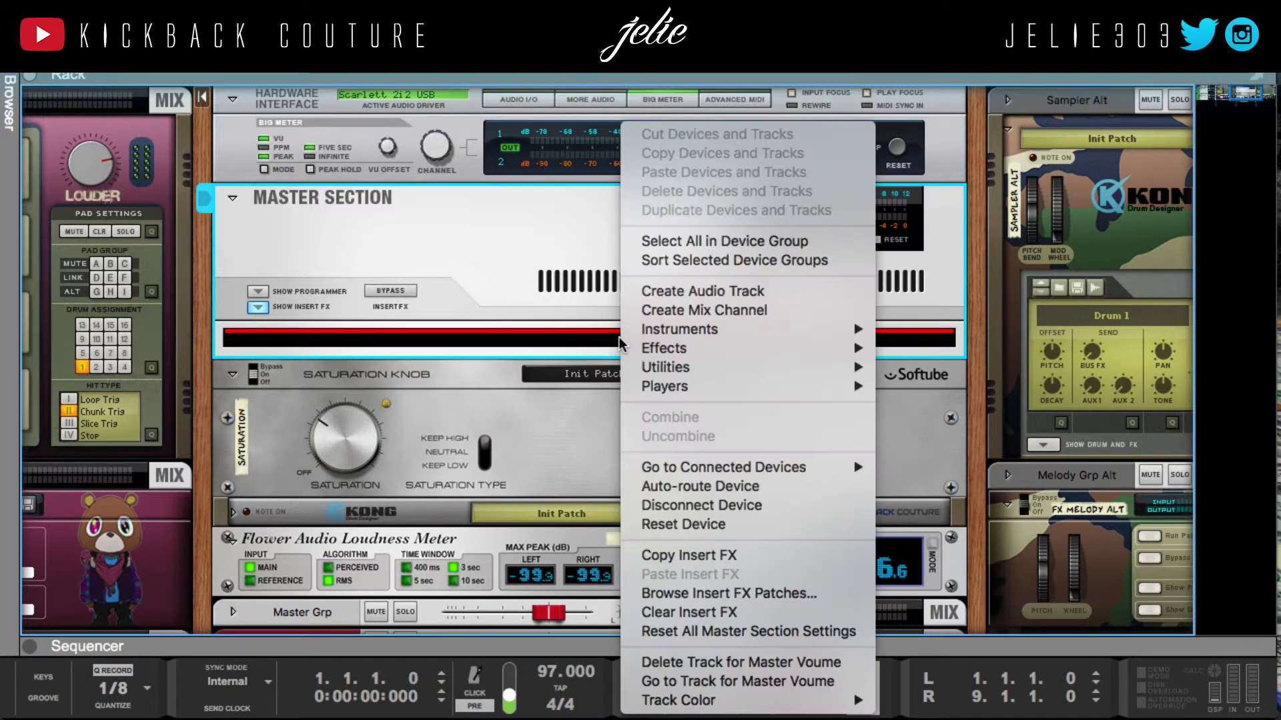
mouse_move(654, 348)
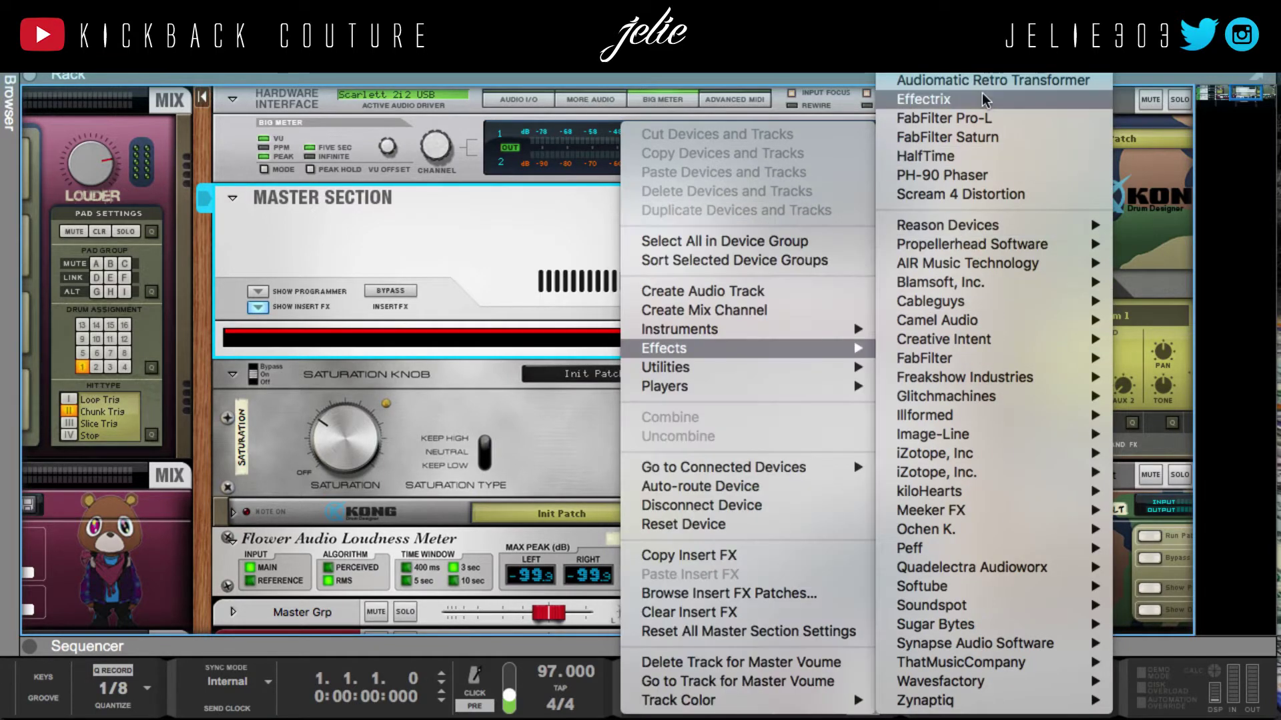
click(986, 79)
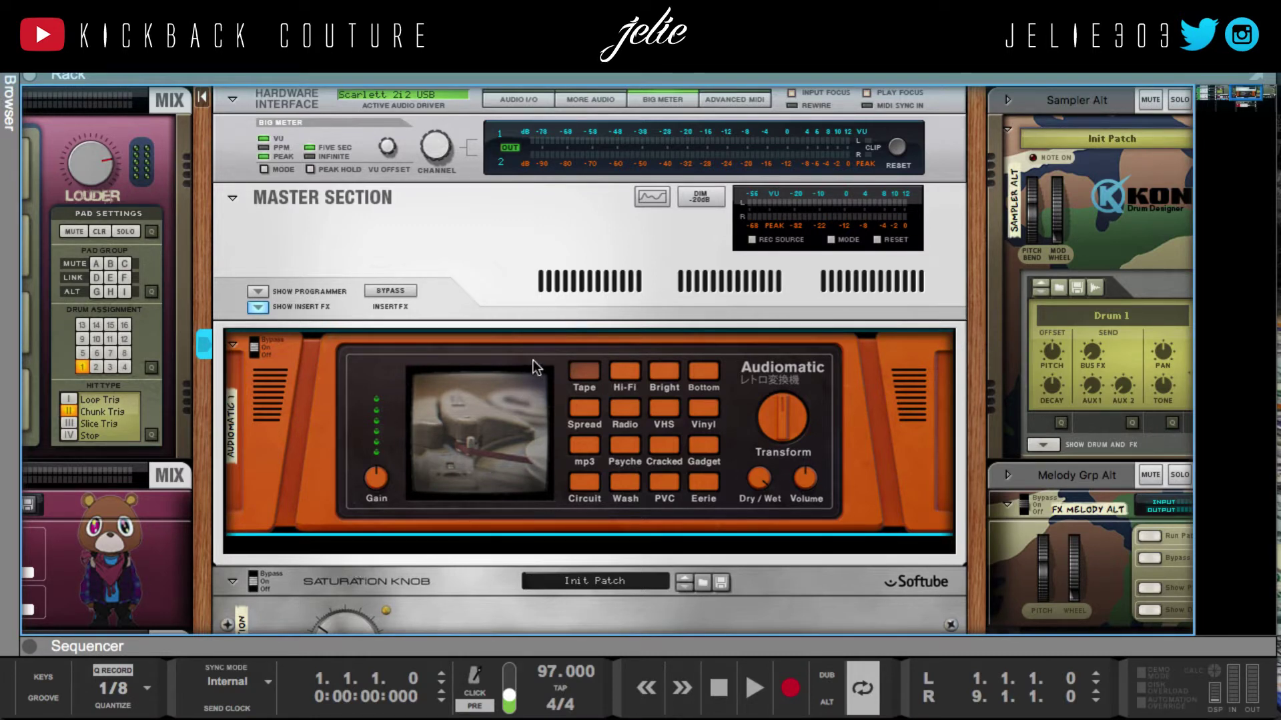
Add a Quadelectra Stereo Splitter below the Audiomatic in the Master Section's insert effects
click(433, 546)
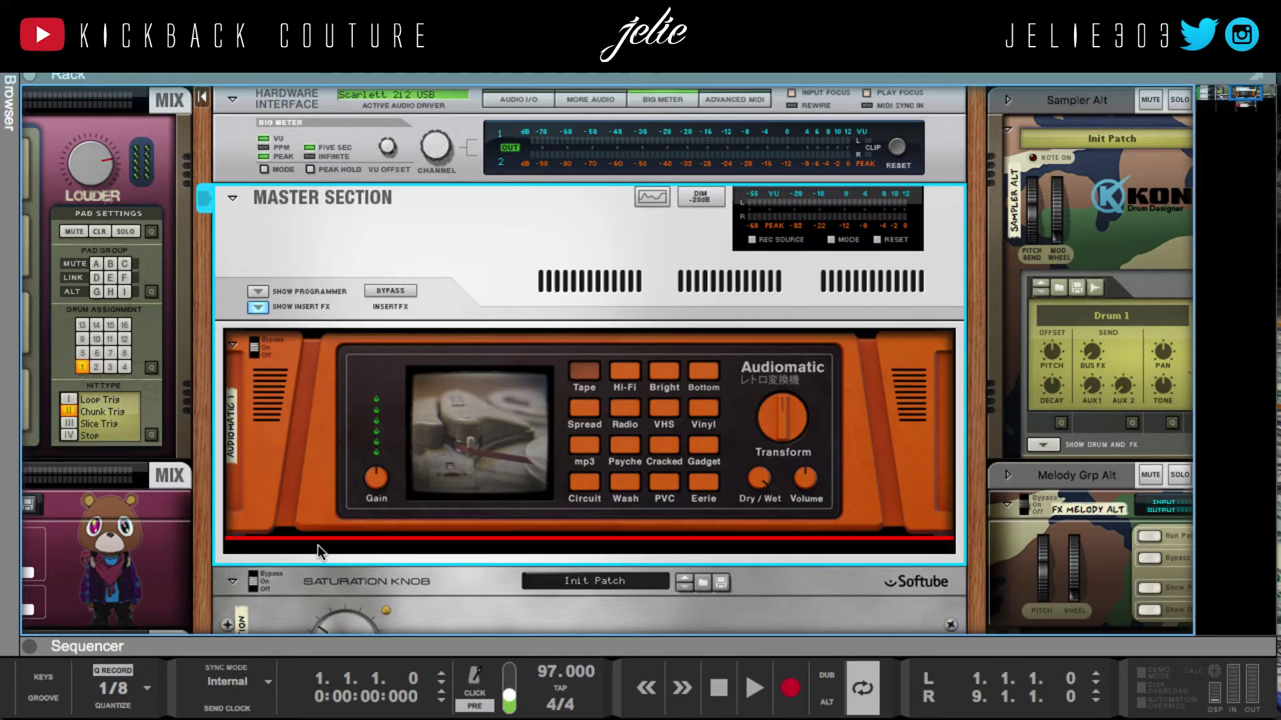
right_click(318, 551)
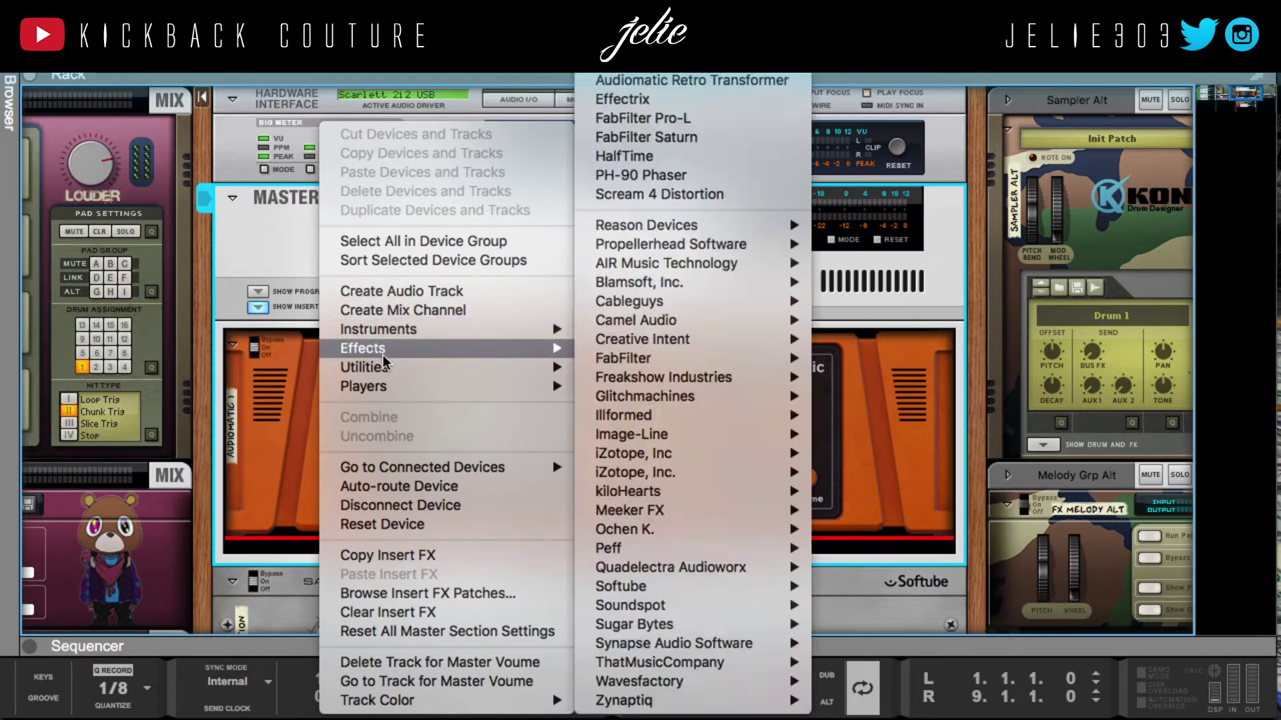
mouse_move(386, 365)
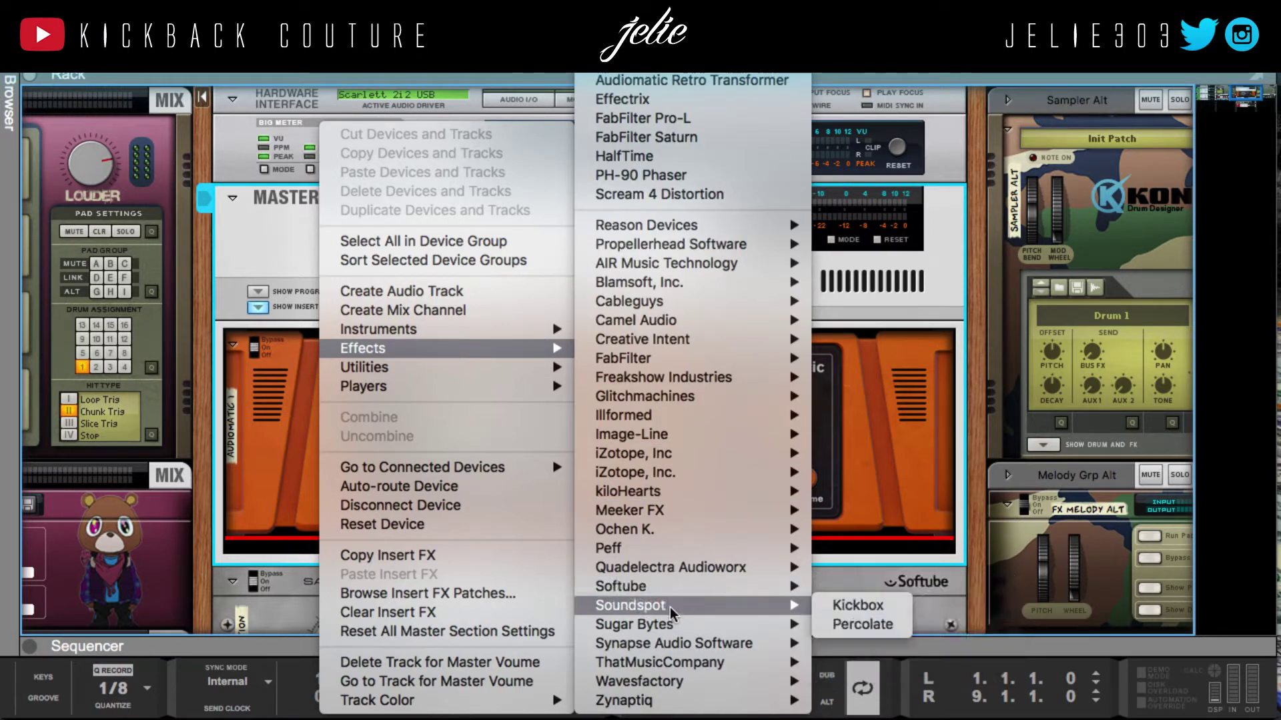
mouse_move(645, 573)
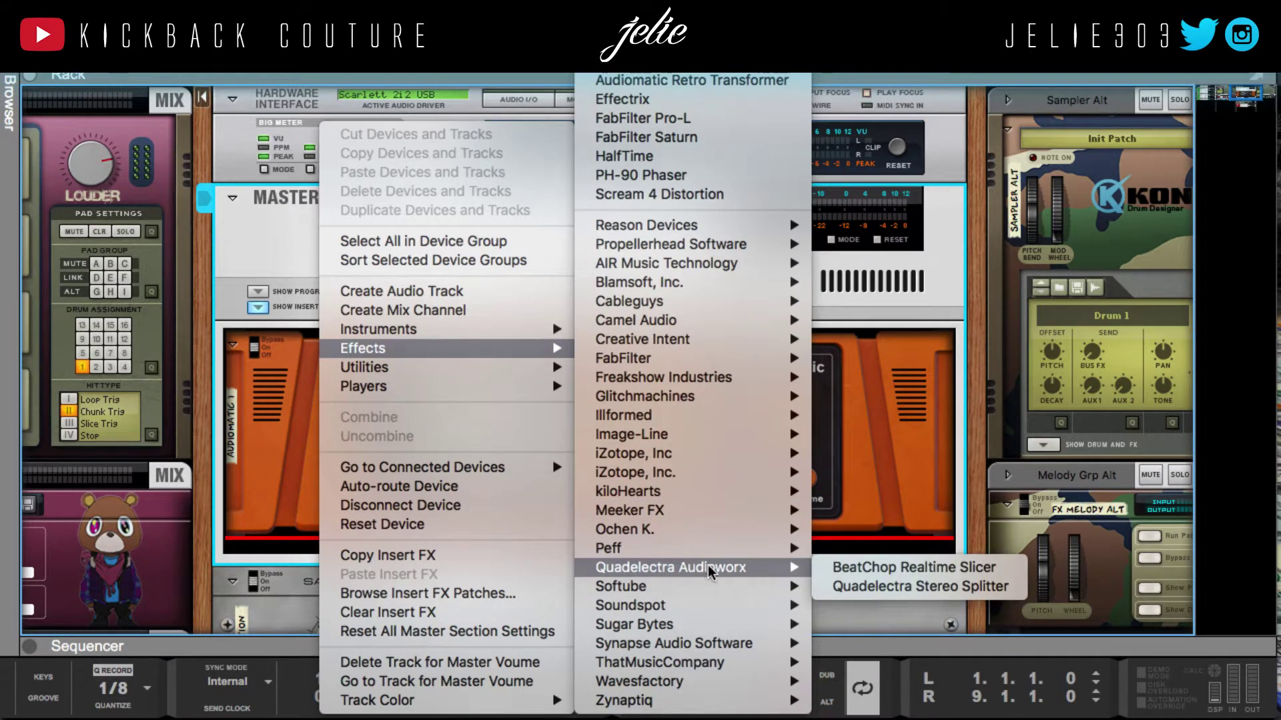
click(862, 589)
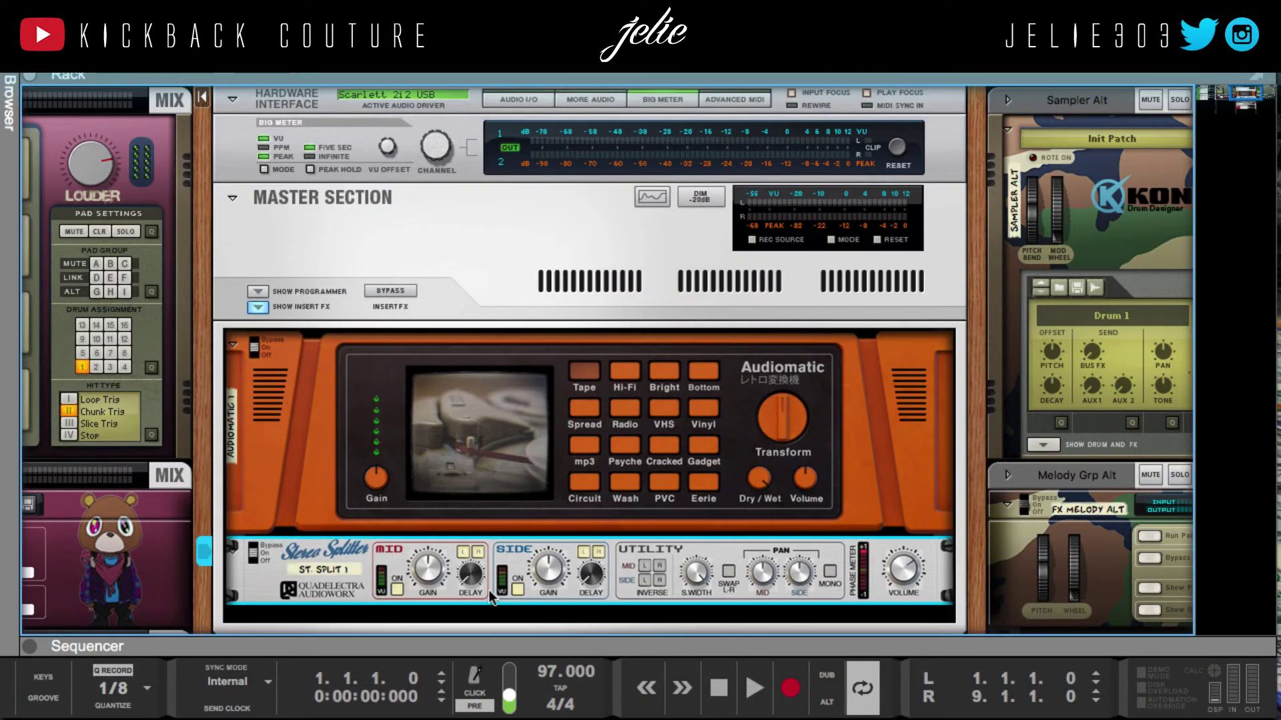
Add an MClass Equalizer below the Stereo Splitter in the Master Section's insert effects
scroll(460, 585, down, 2)
click(422, 587)
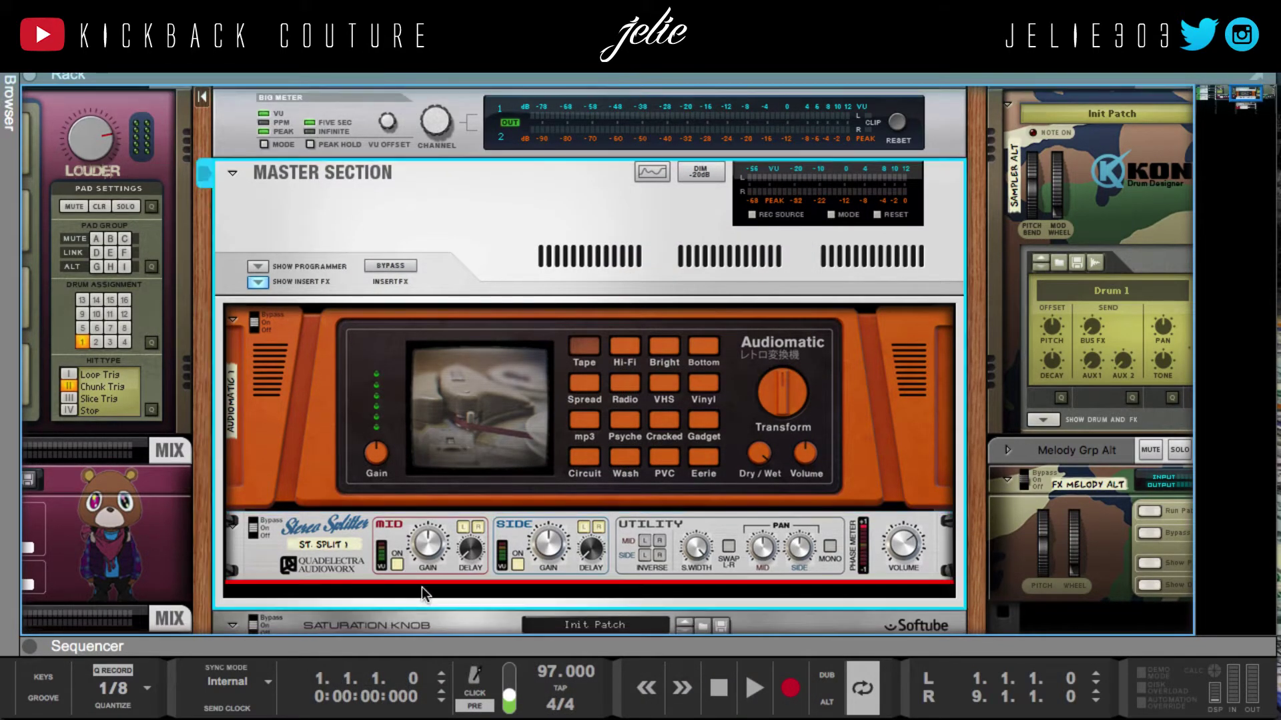
right_click(422, 586)
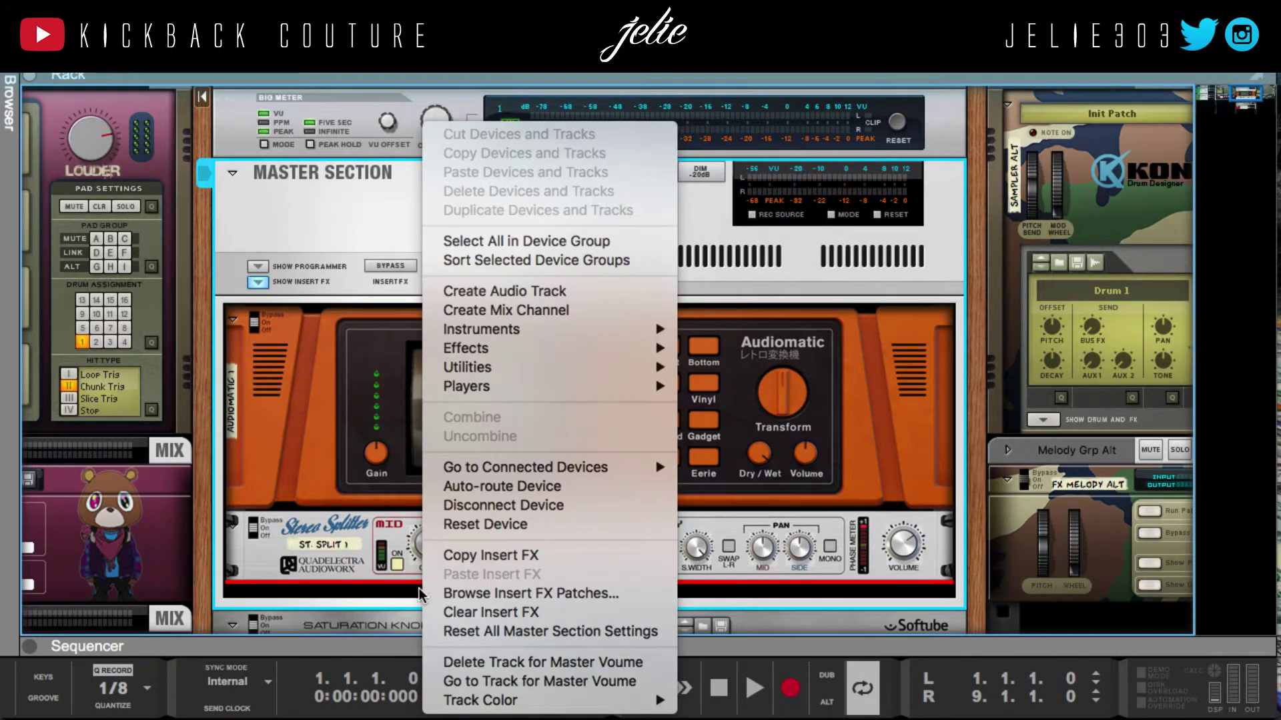
mouse_move(548, 352)
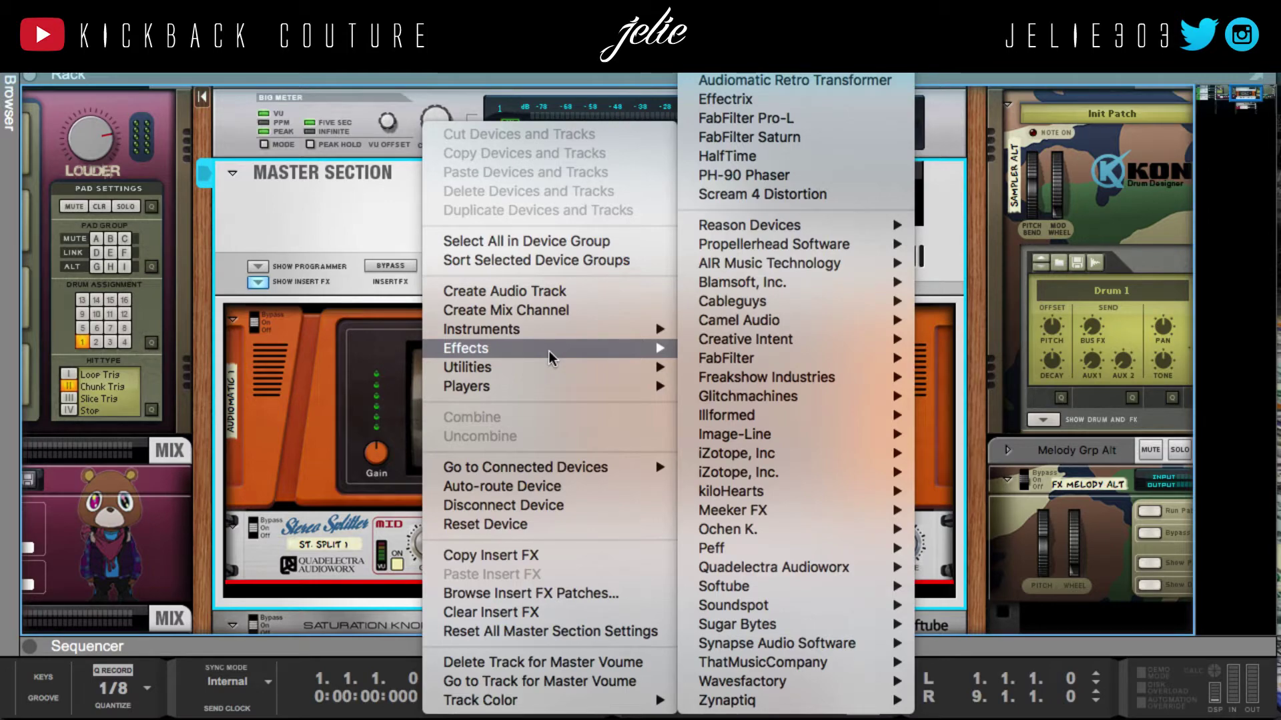
mouse_move(771, 223)
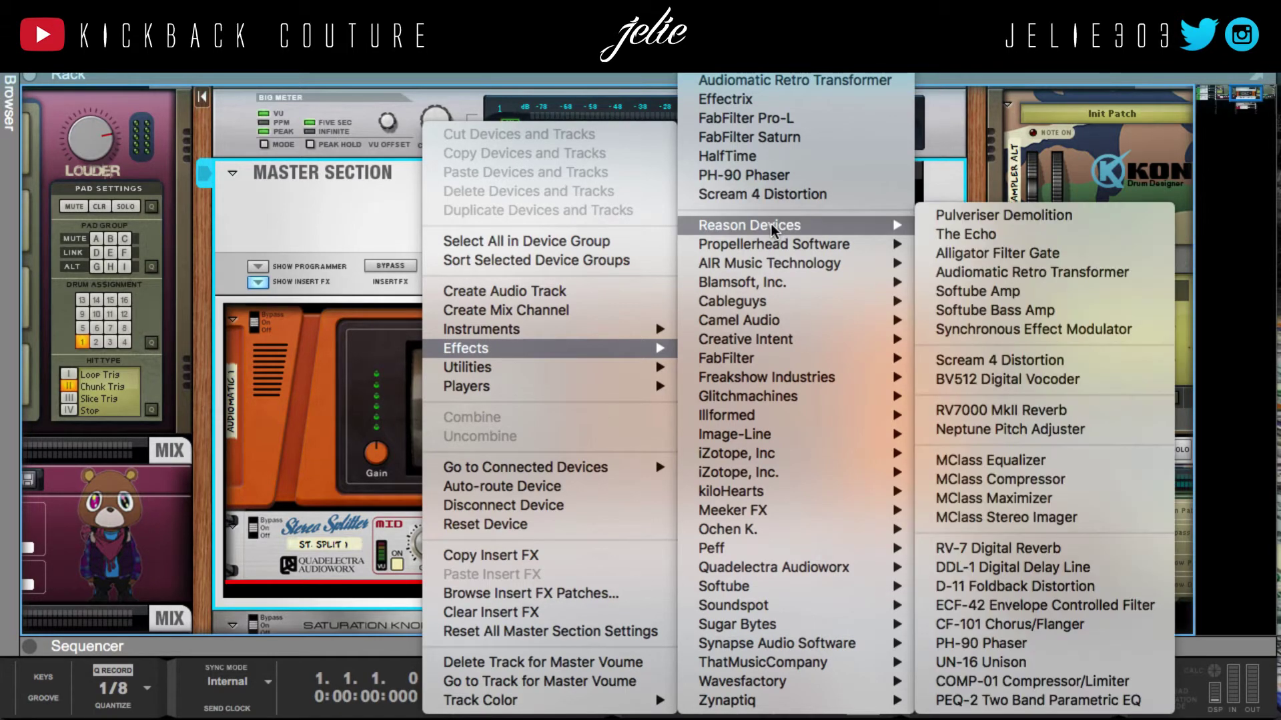
click(1012, 459)
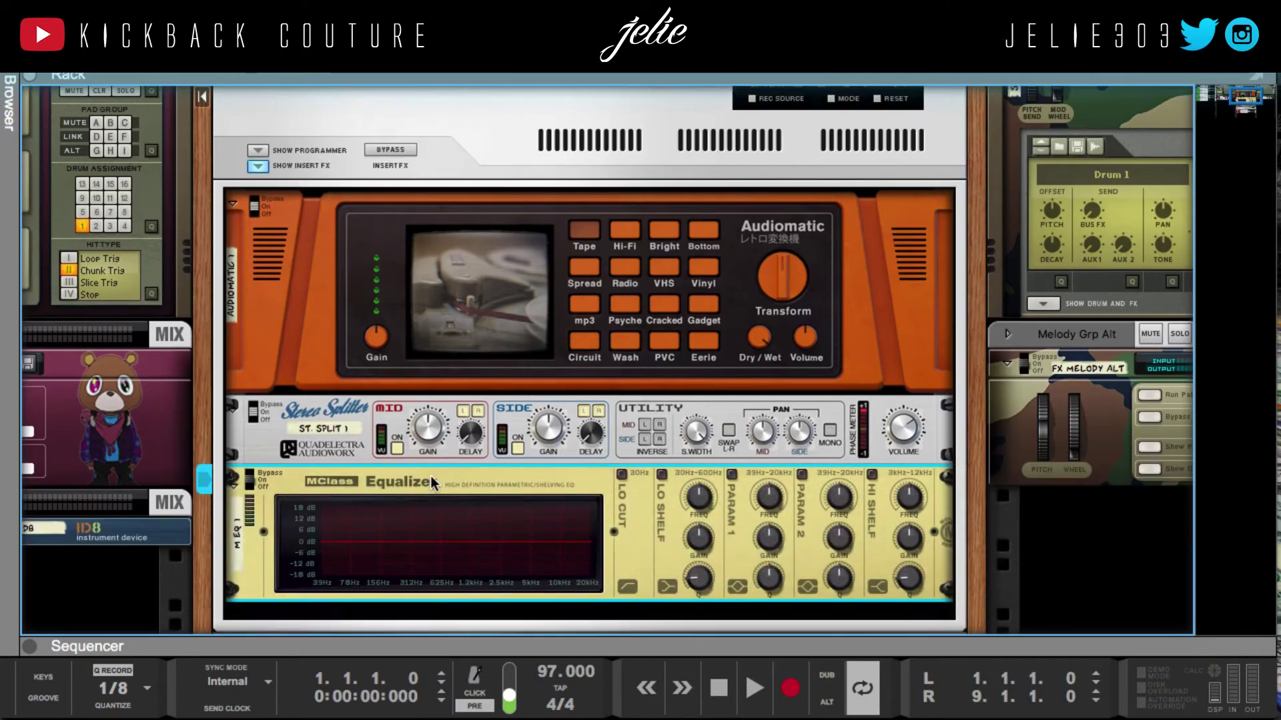
Check the rack's rear side and delete the MClass Equalizer below the Stereo Splitter
key(Tab)
key(Tab)
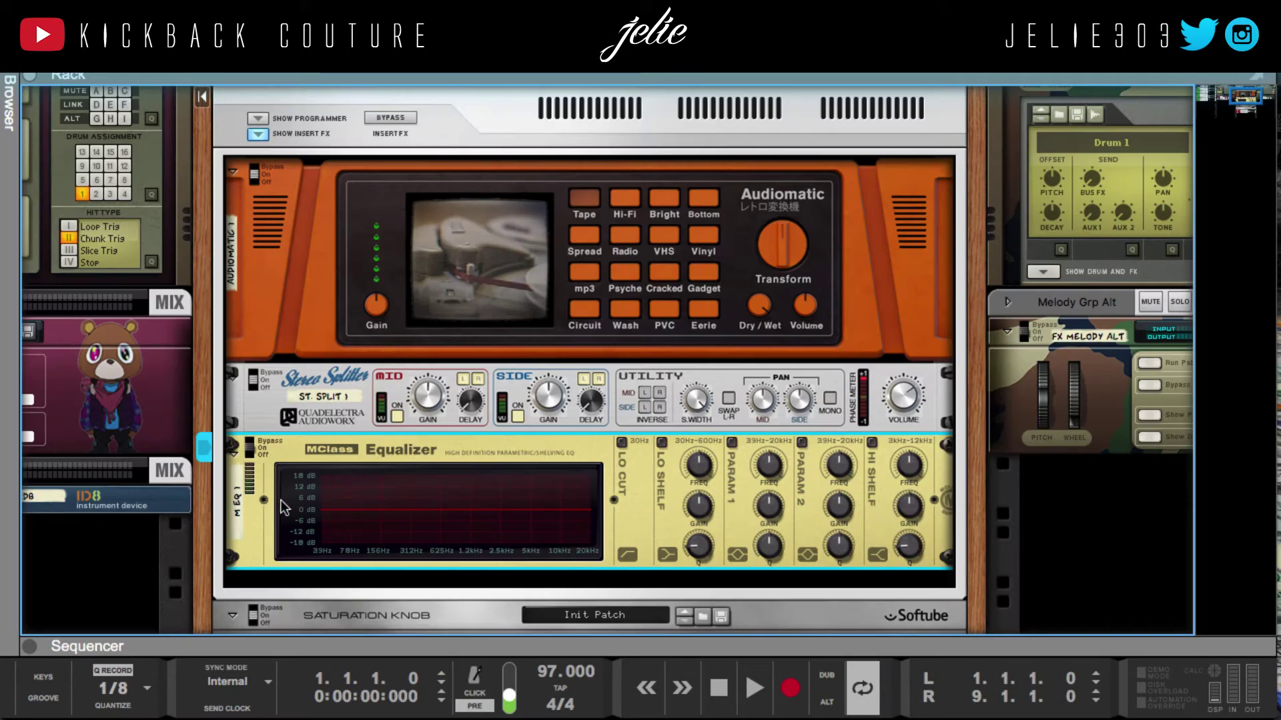
key(Delete)
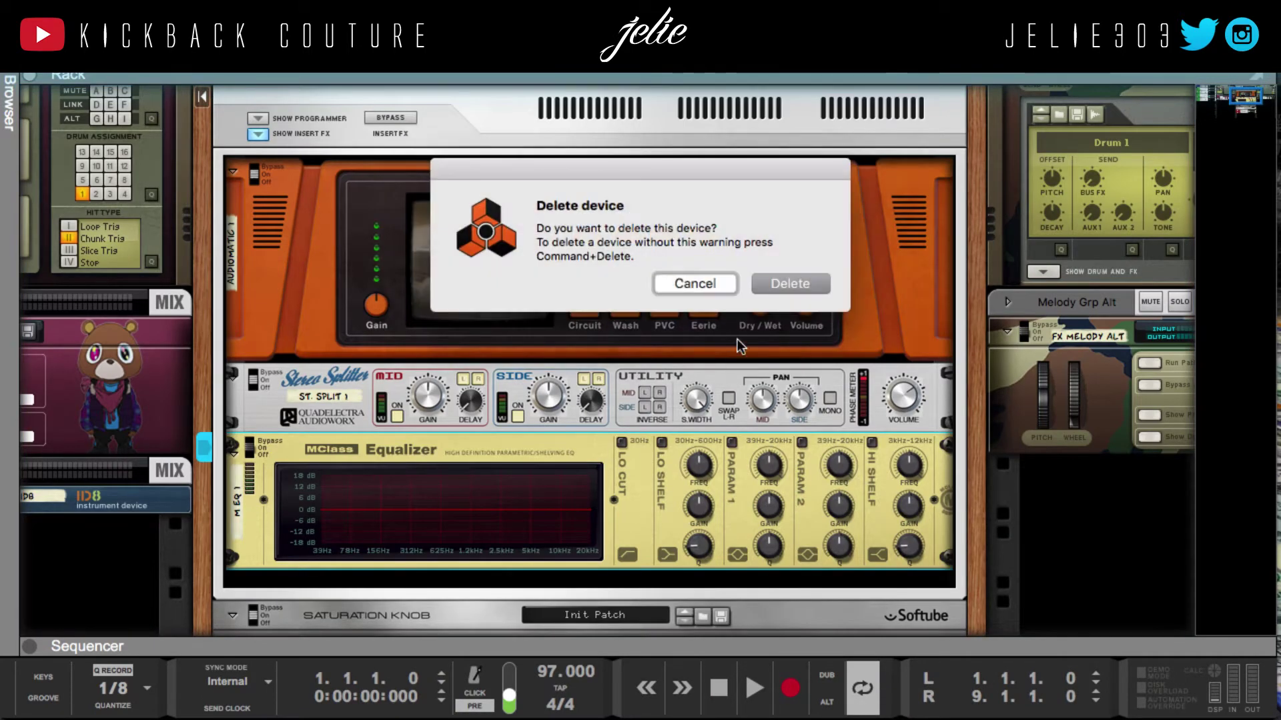
click(773, 286)
Add a fresh MClass Equalizer below the Stereo Splitter in the Master Section's insert effects
right_click(422, 439)
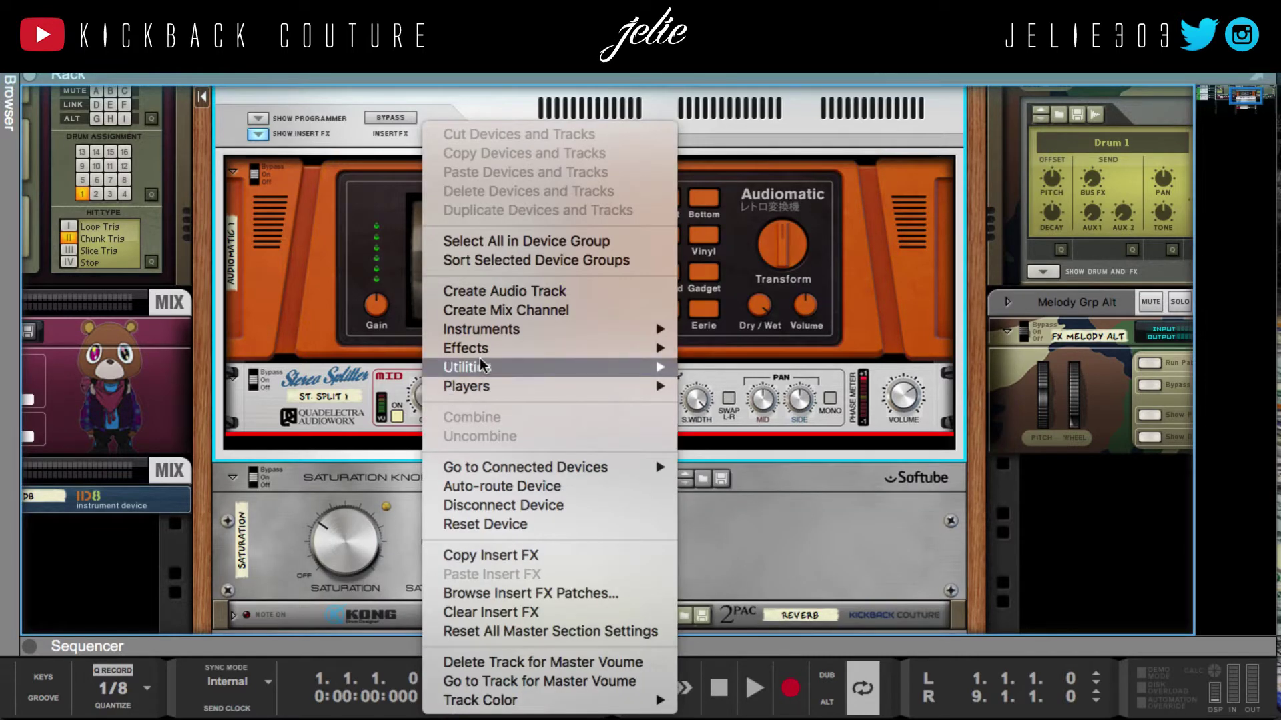
mouse_move(485, 353)
mouse_move(767, 221)
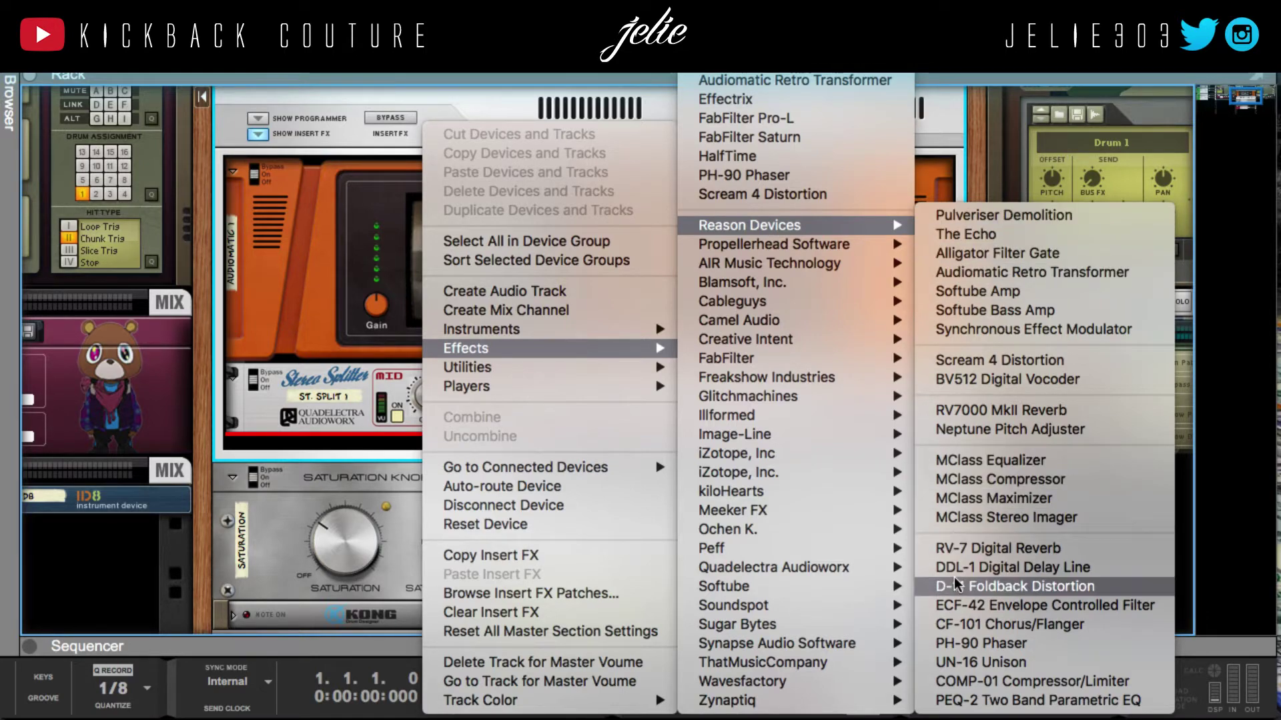
click(975, 467)
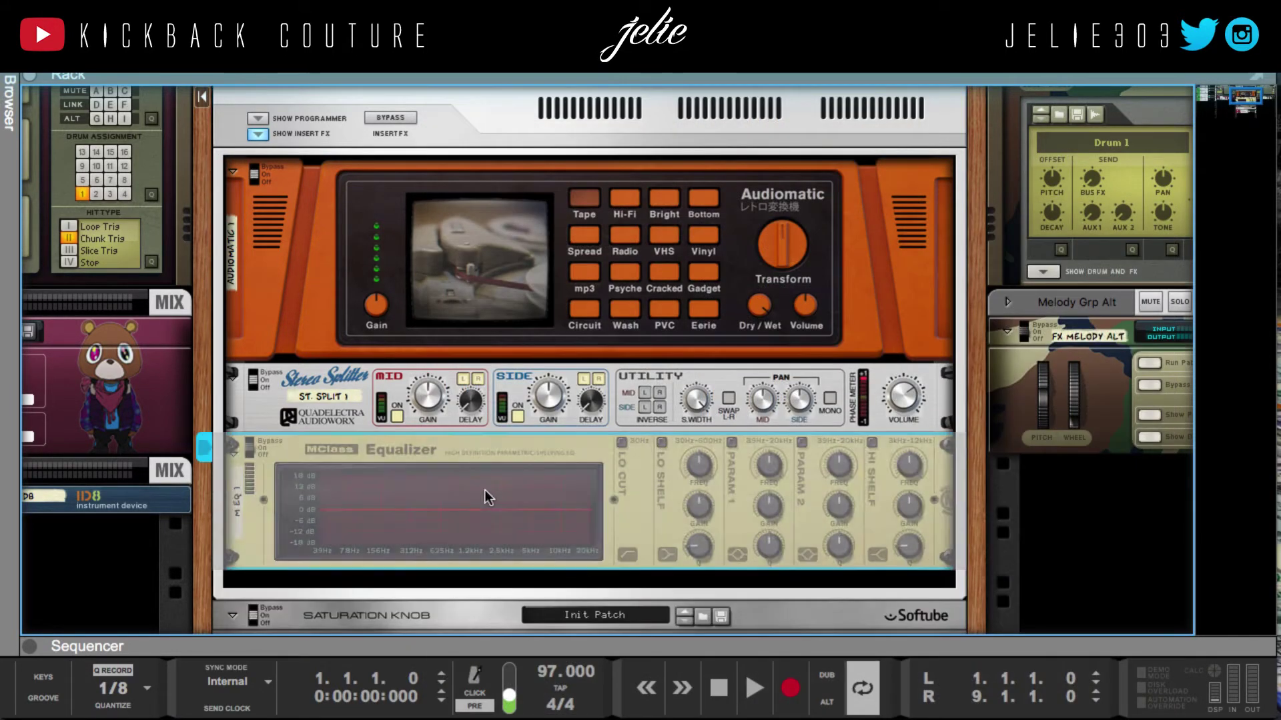
Add a second MClass Equalizer directly below the first one in the insert effects
right_click(479, 582)
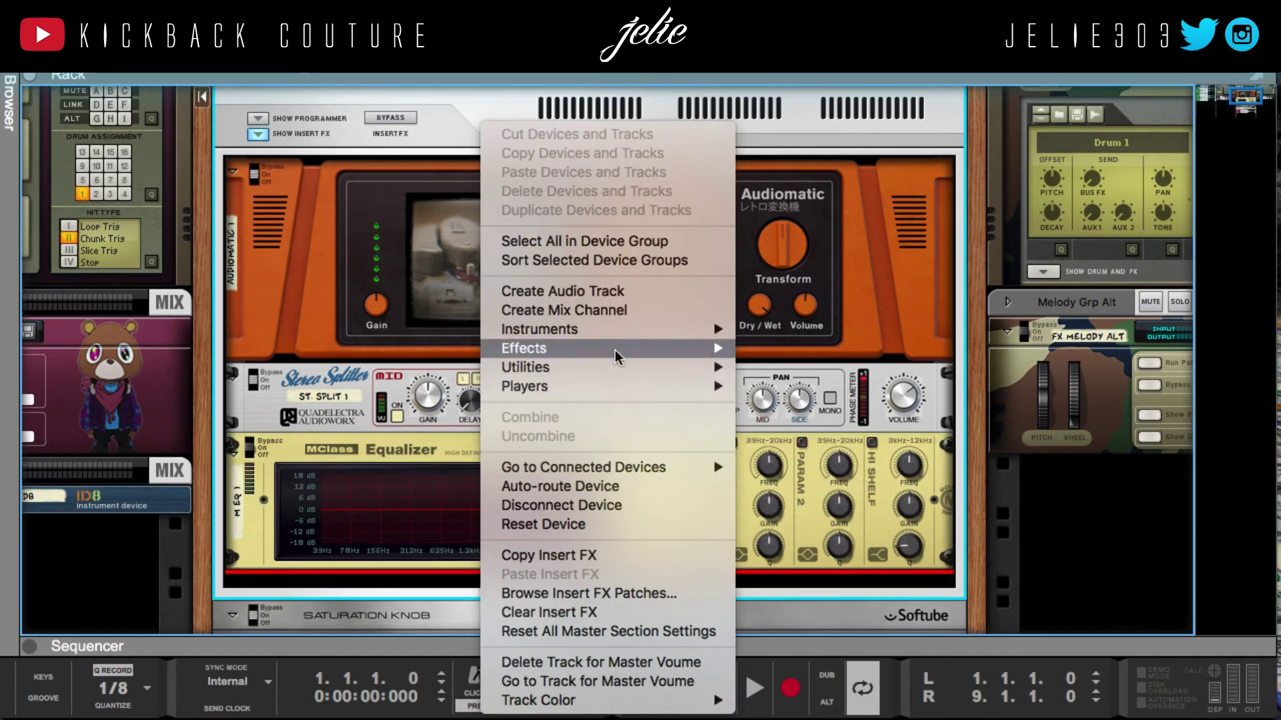
mouse_move(614, 348)
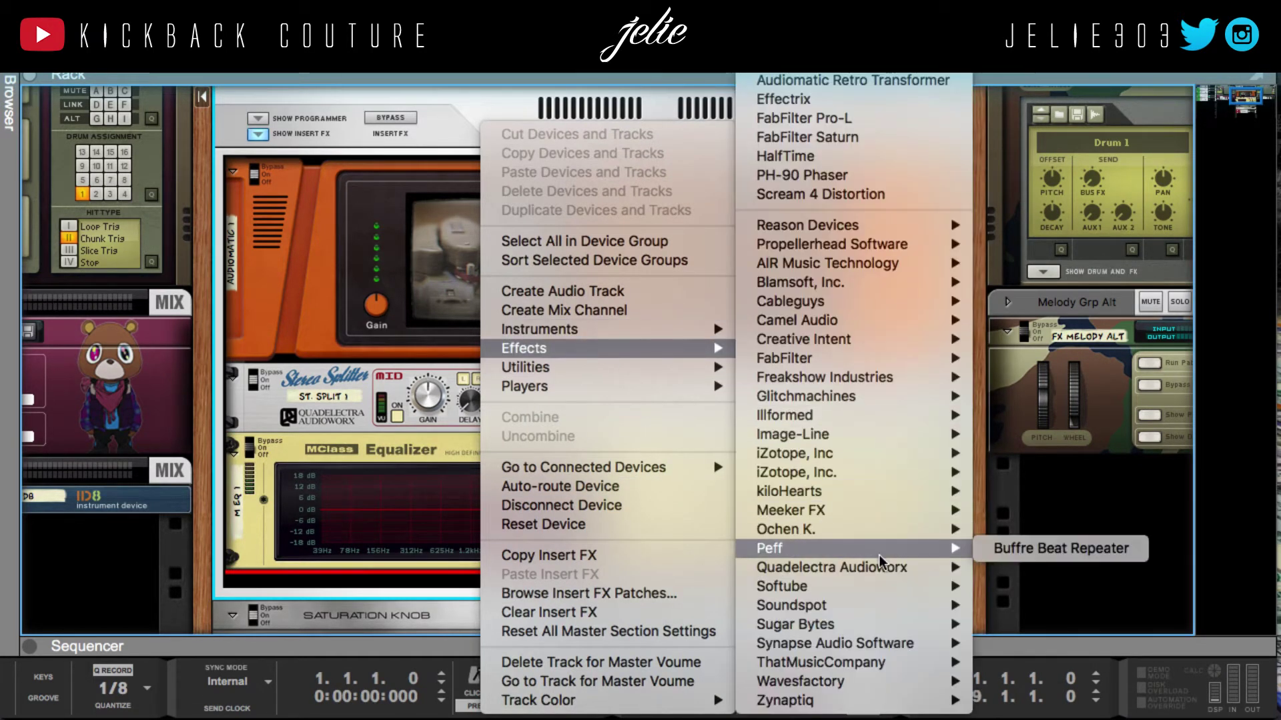
mouse_move(873, 227)
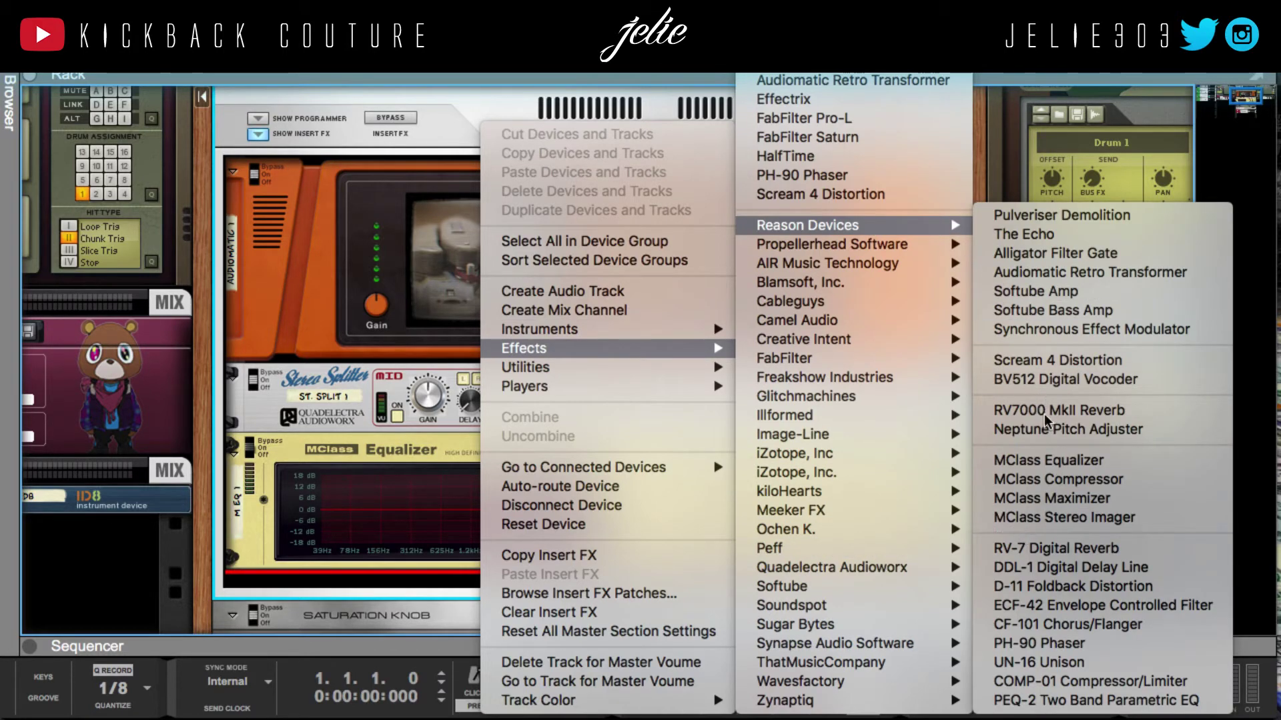
click(1069, 467)
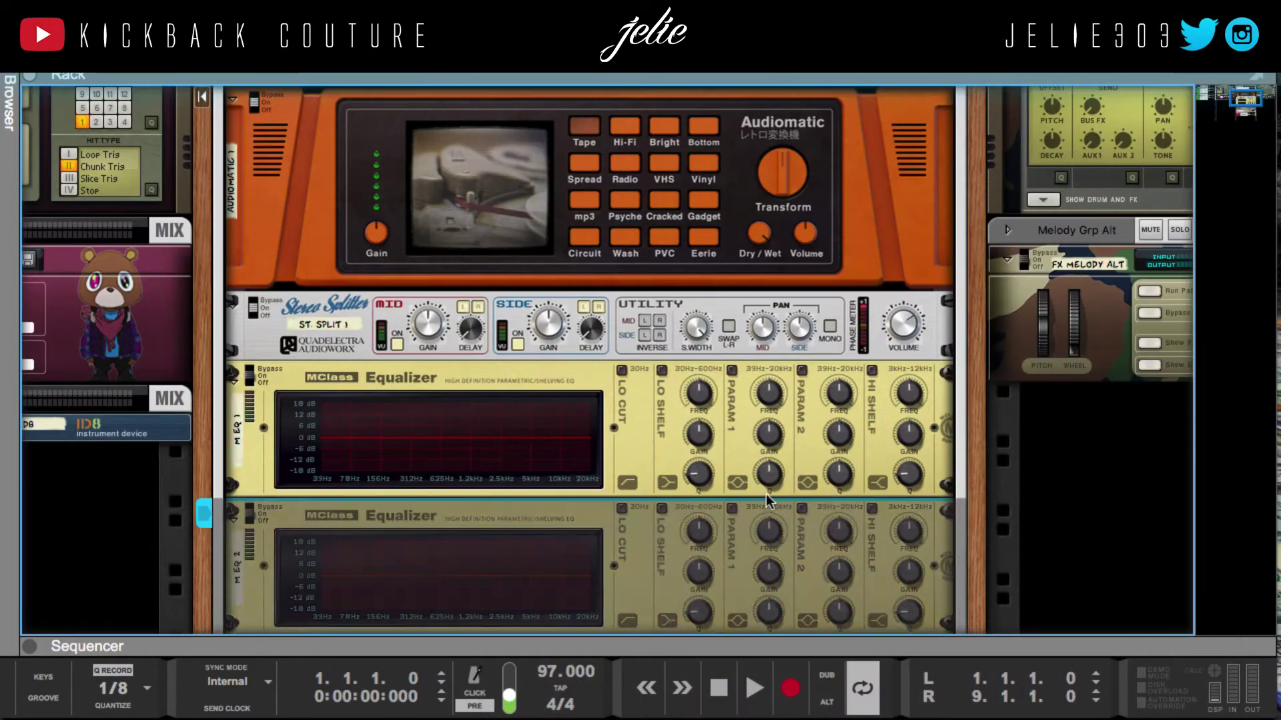
Rename the first MClass Equalizer, directly below the Stereo Splitter, as Mid
click(242, 446)
double_click(242, 446)
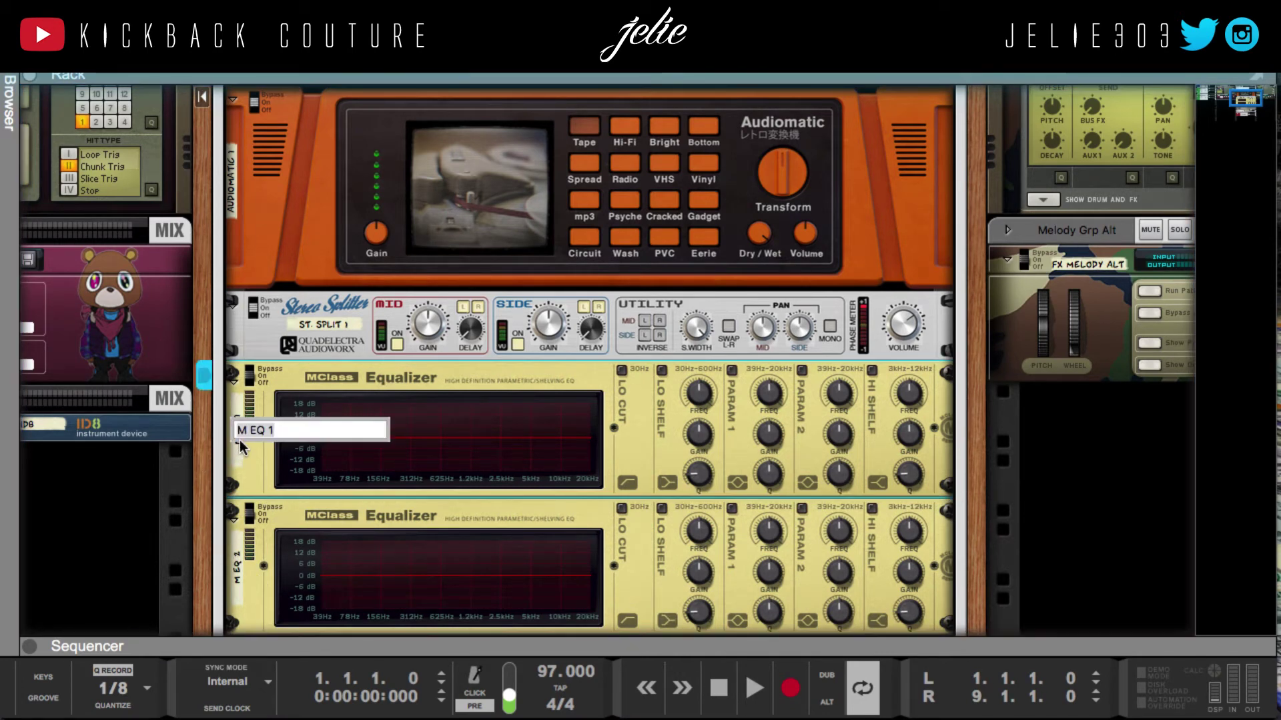
text(Mid)
key(Return)
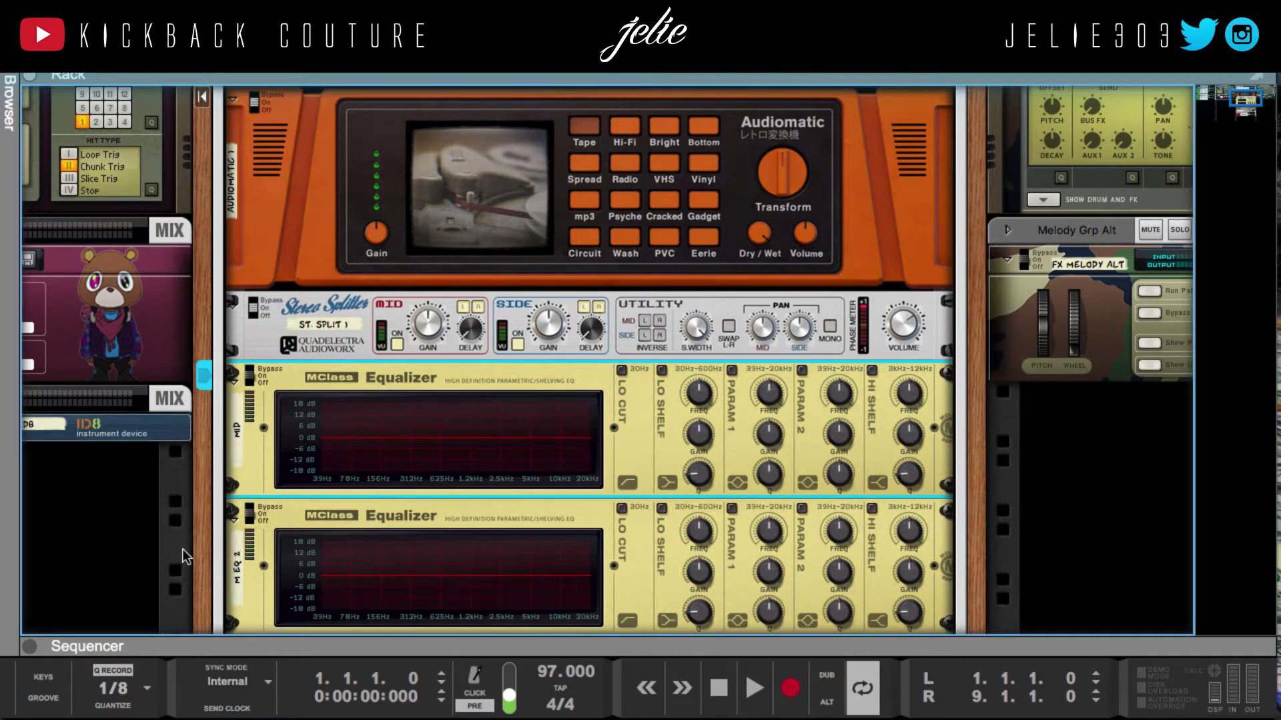
Rename the second MClass Equalizer as Side
click(239, 582)
double_click(239, 582)
key(BackSpace)
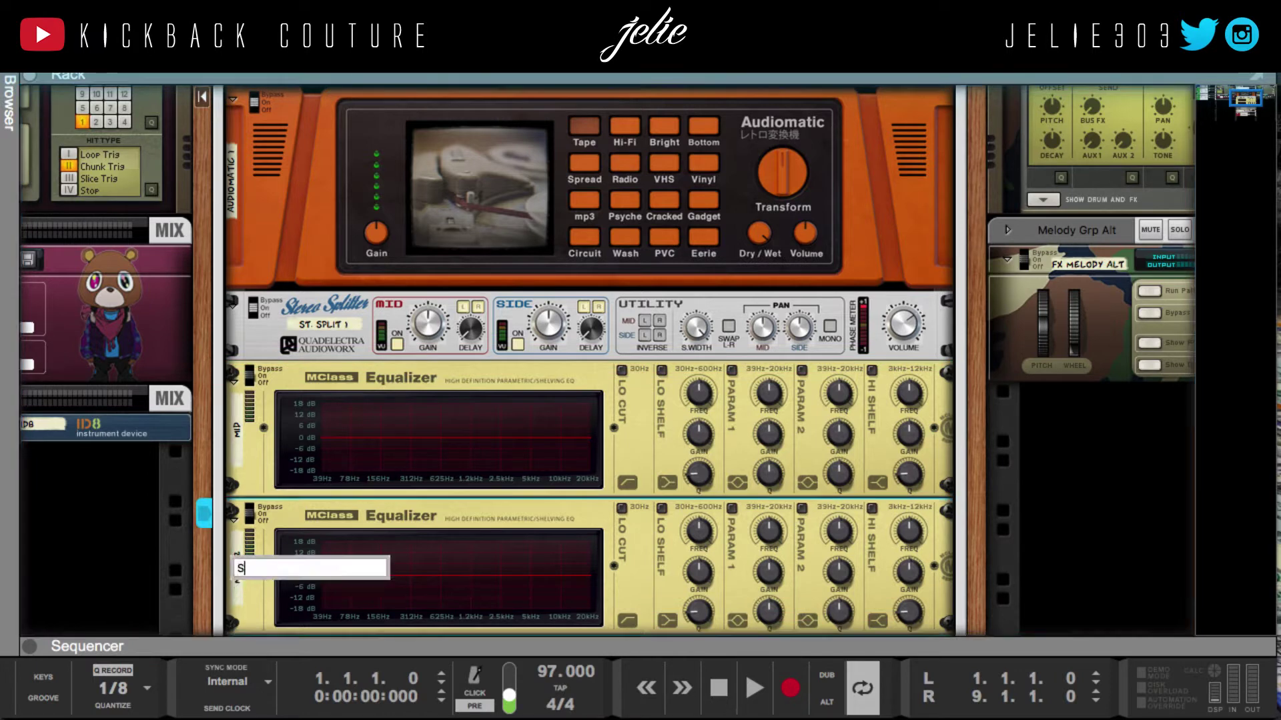
text(Side)
key(Return)
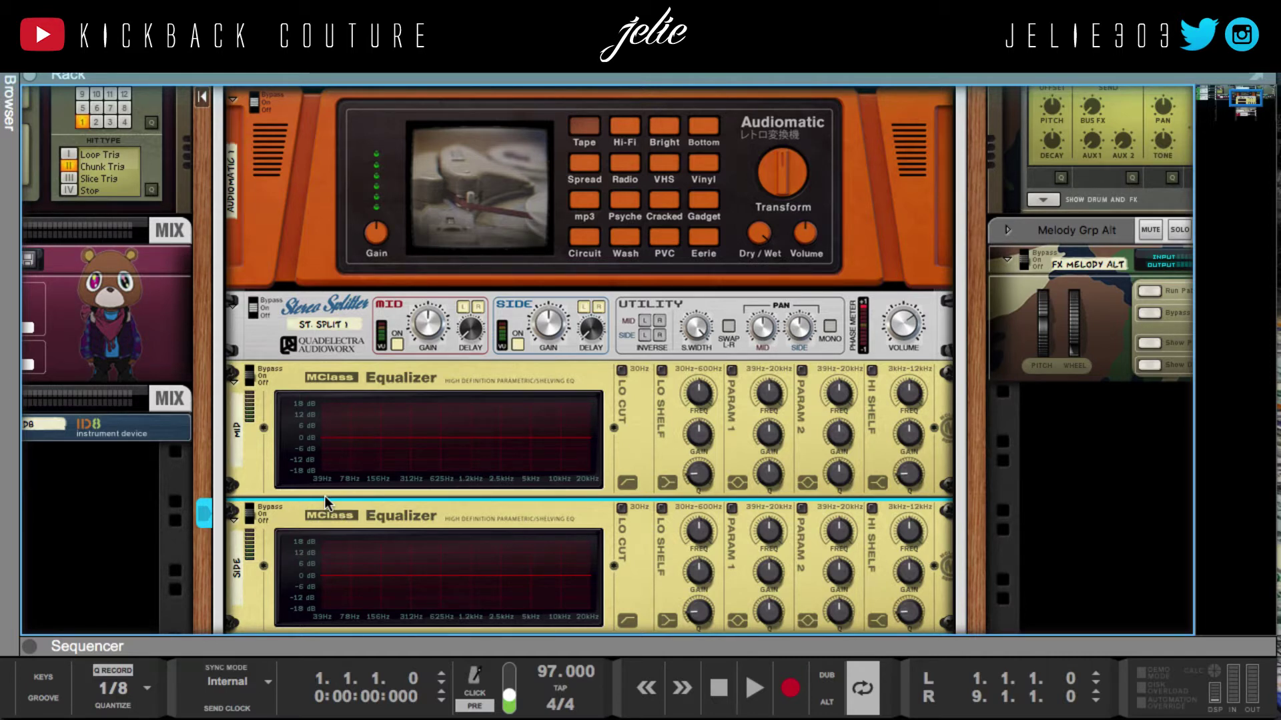
Enable the Param 1 band on the Mid equalizer and set its frequency to about 250 Hz
click(732, 372)
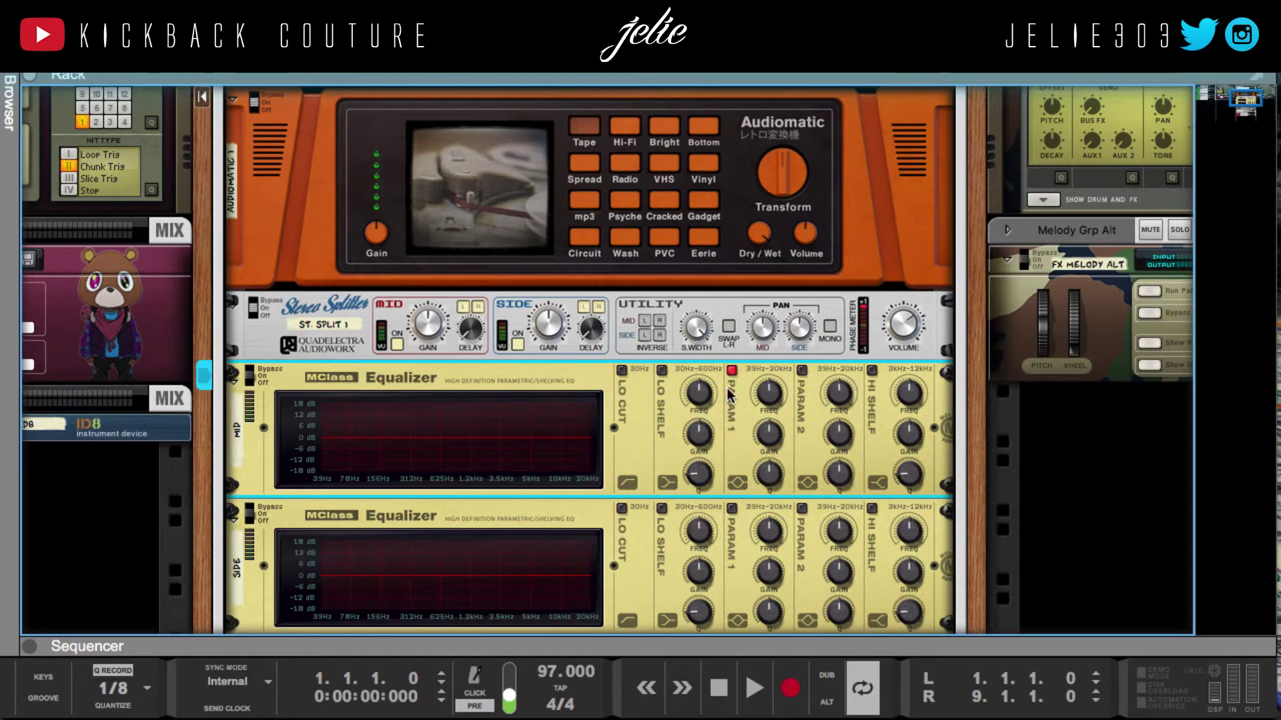
mouse_move(774, 411)
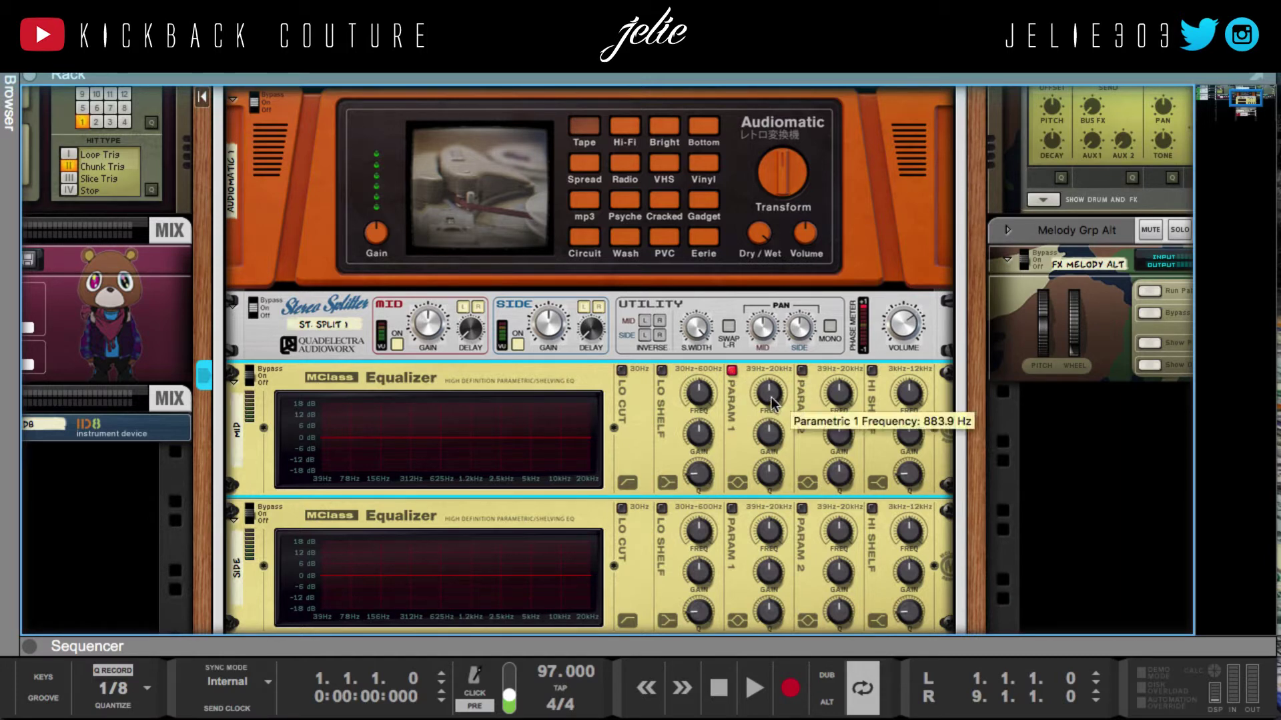
drag(774, 411, 777, 439)
drag(776, 439, 770, 456)
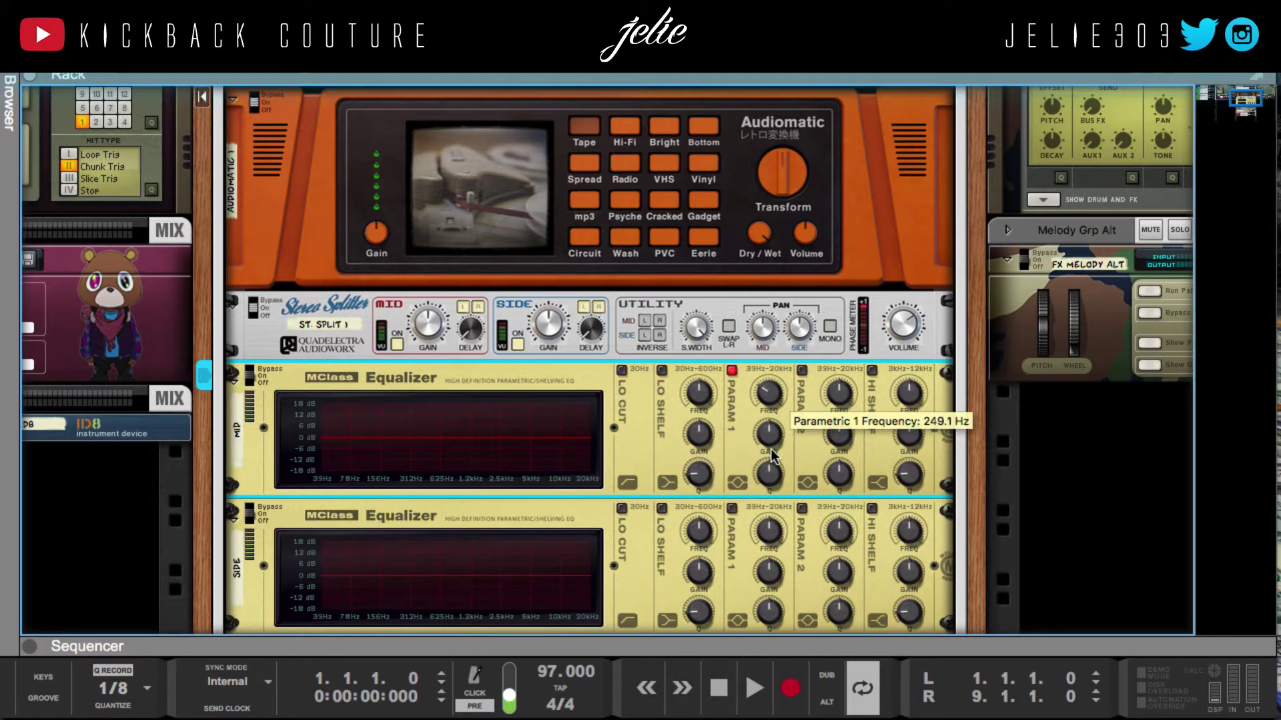
drag(770, 449, 766, 443)
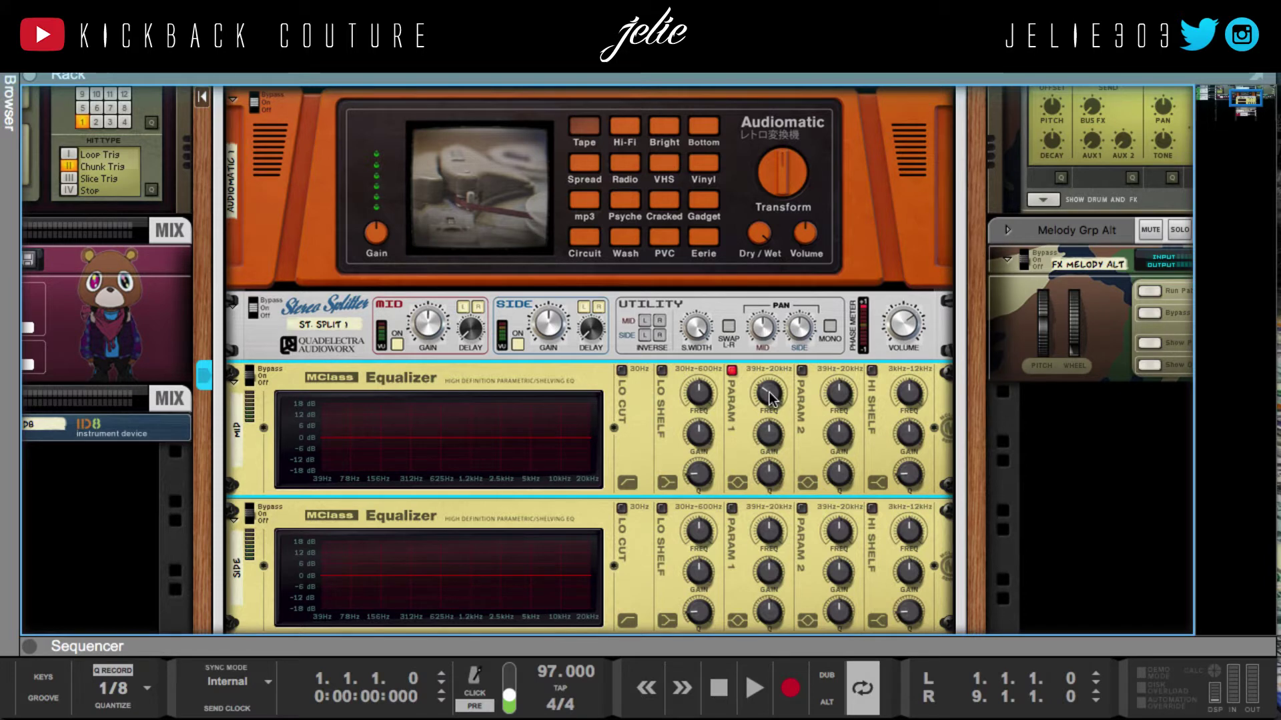
mouse_move(777, 400)
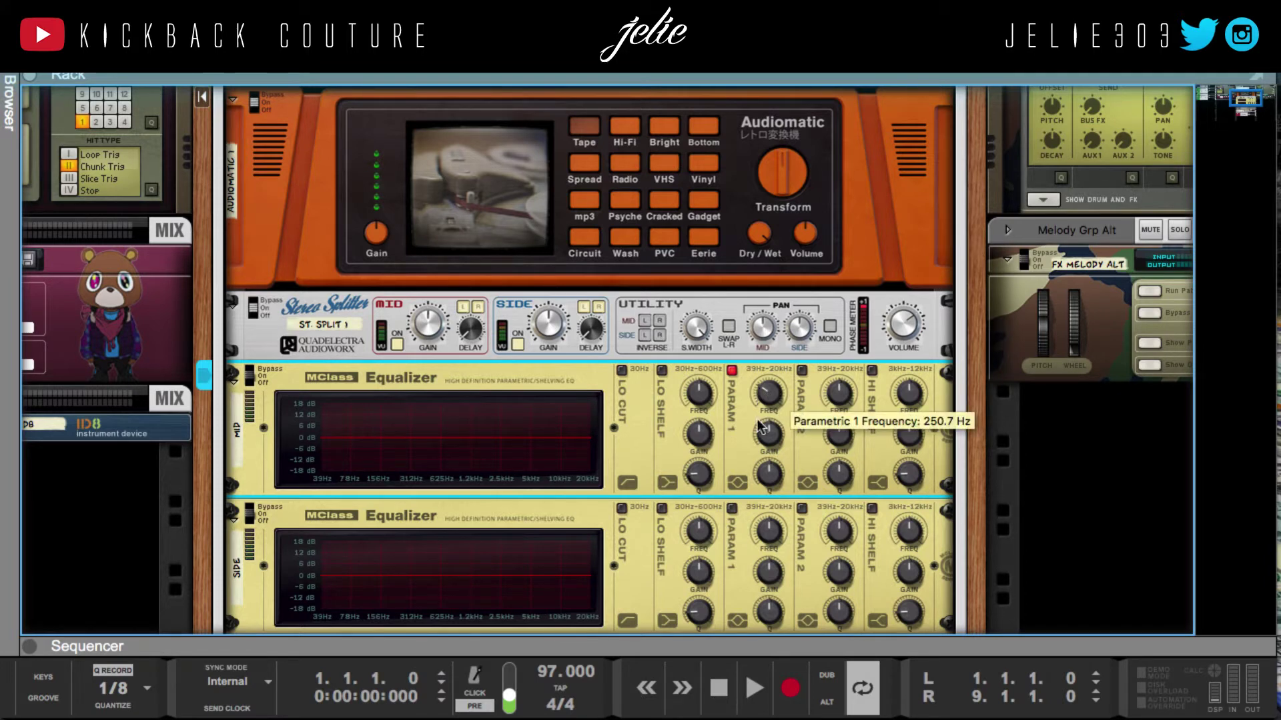
Slightly lower the gain of the Mid equalizer's Param 1 band and reduce its Q for a wider dip
mouse_move(760, 432)
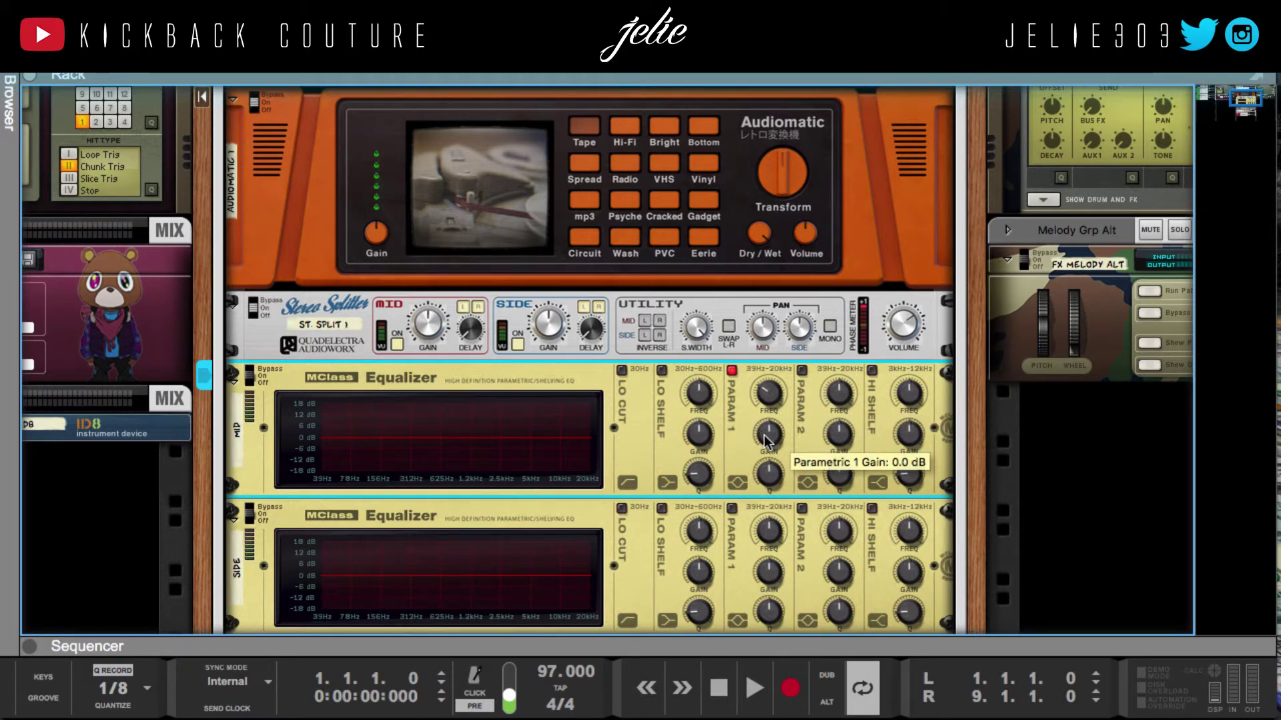
drag(766, 438, 760, 454)
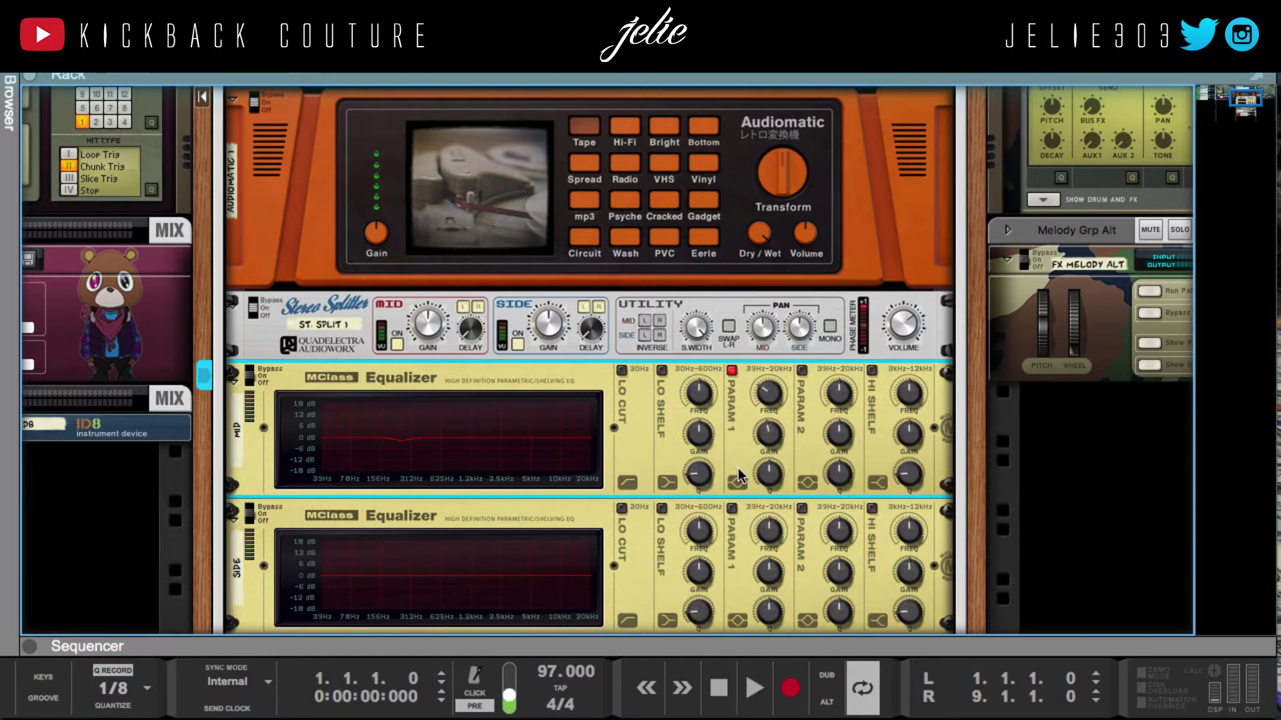
drag(766, 478, 765, 521)
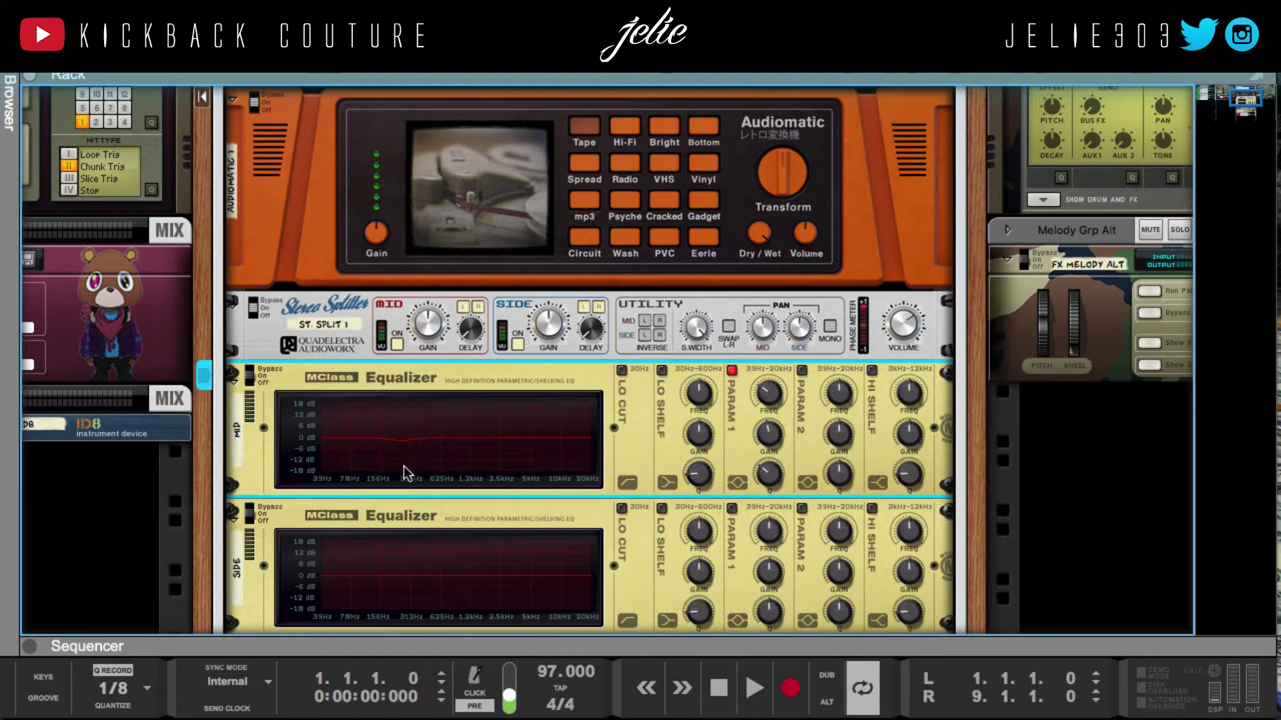
scroll(402, 465, down, 1)
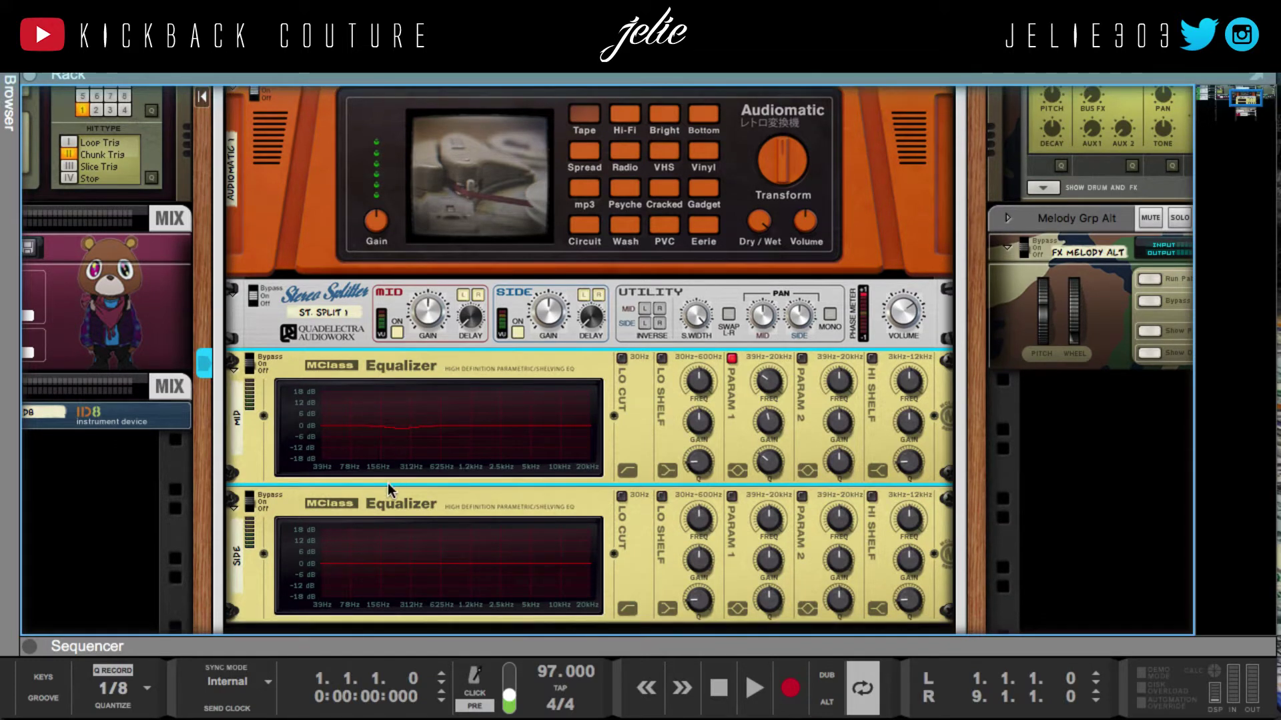
Enable the Hi Shelf band on the Side equalizer and slightly raise its gain
scroll(367, 550, down, 1)
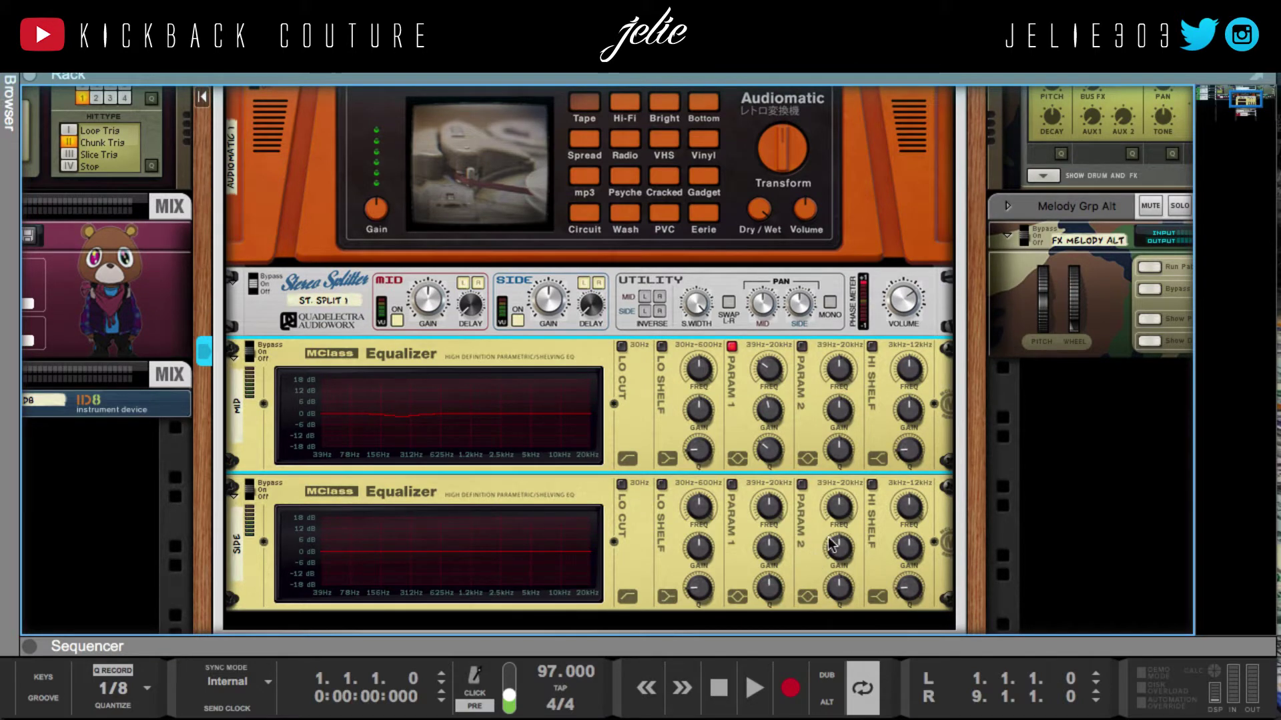
click(872, 485)
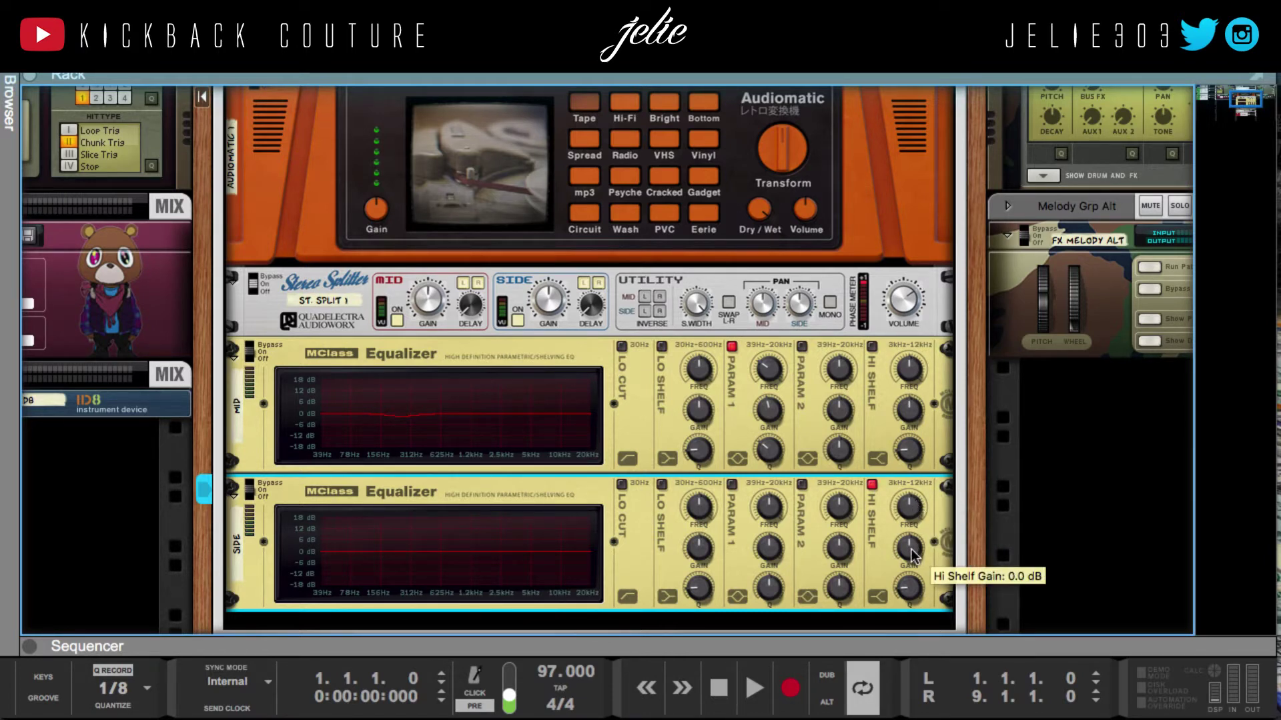
drag(911, 554, 907, 543)
scroll(797, 572, down, 2)
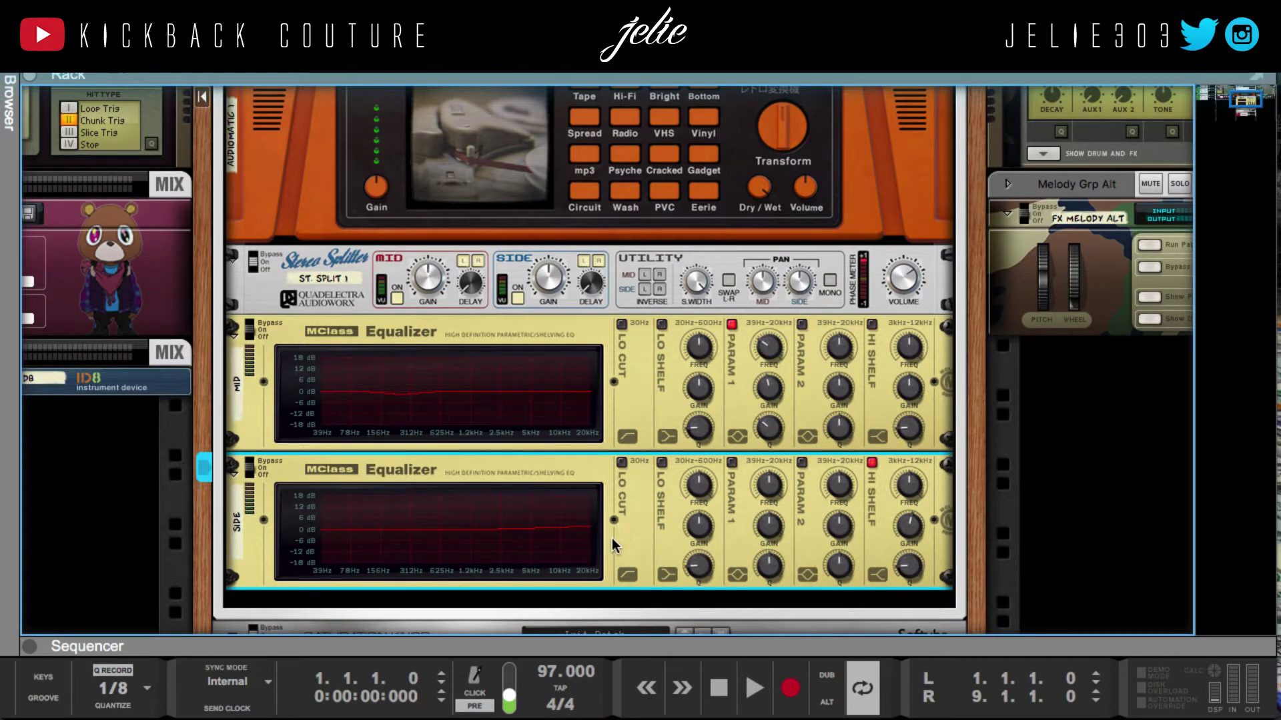
Add a Selig Audio ReMark Rack Divider below the Side equalizer in the Master Section's insert effects
scroll(611, 538, down, 4)
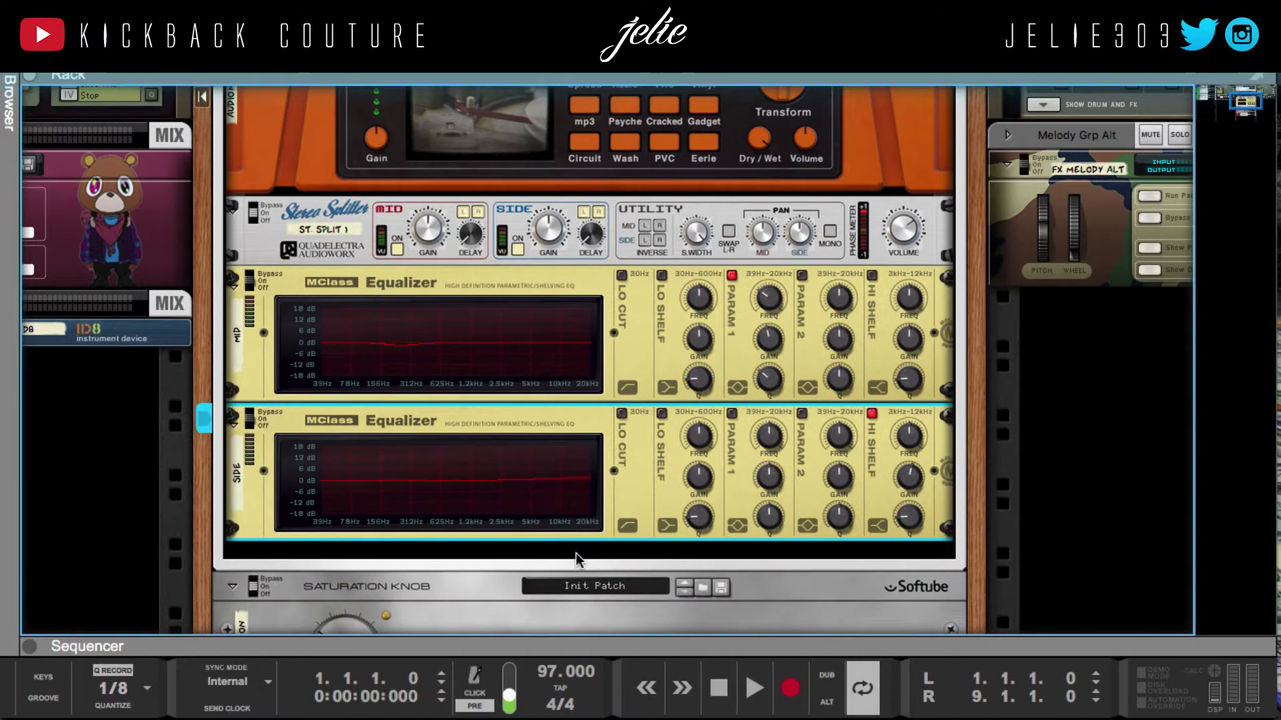
click(575, 554)
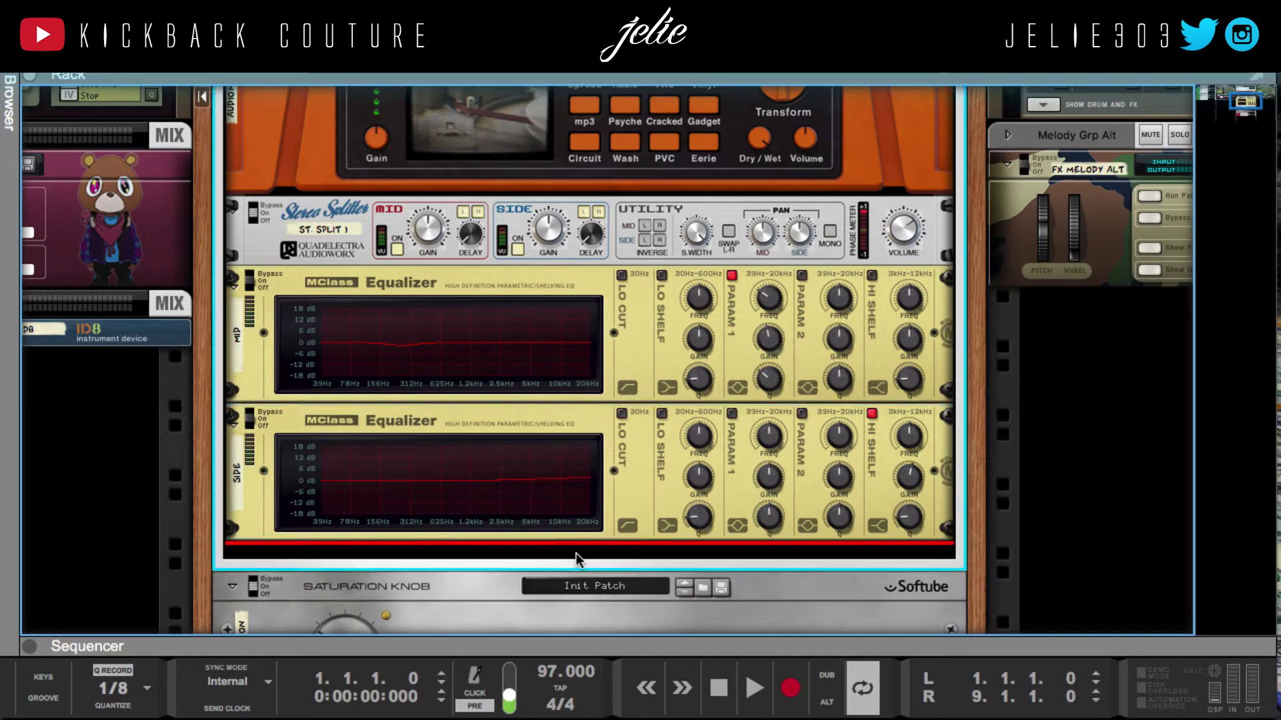
right_click(576, 559)
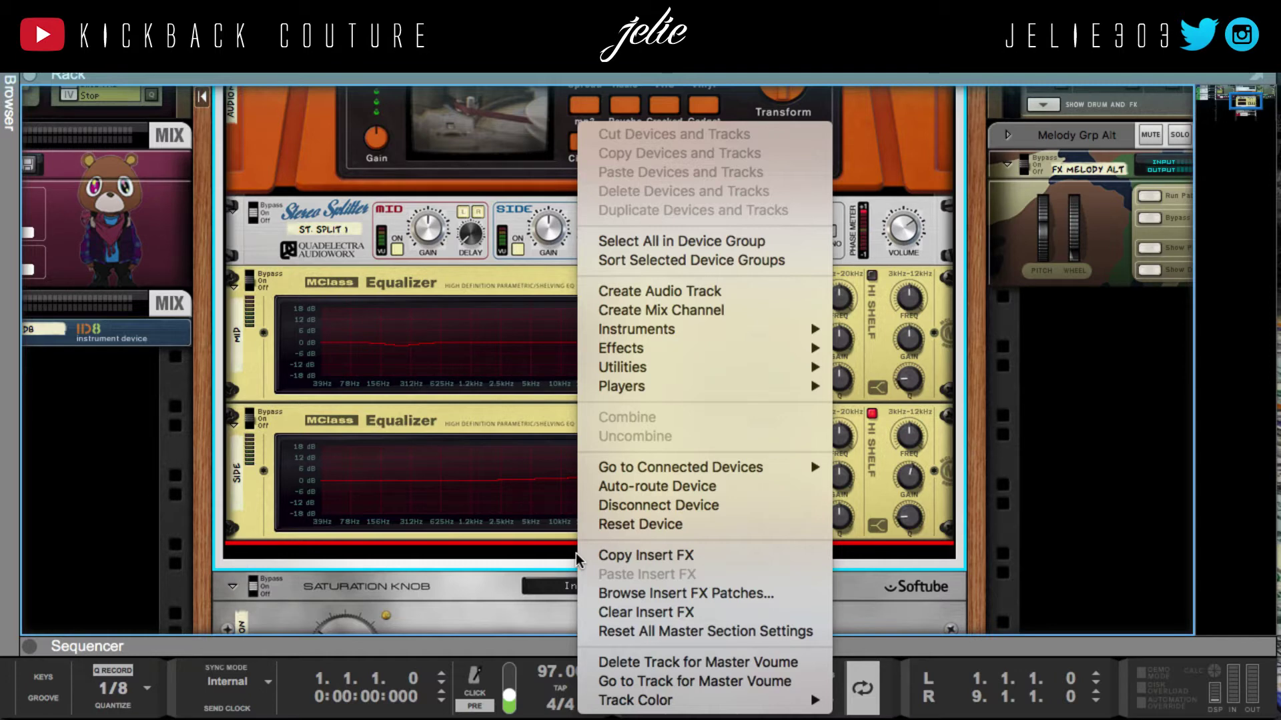
mouse_move(751, 377)
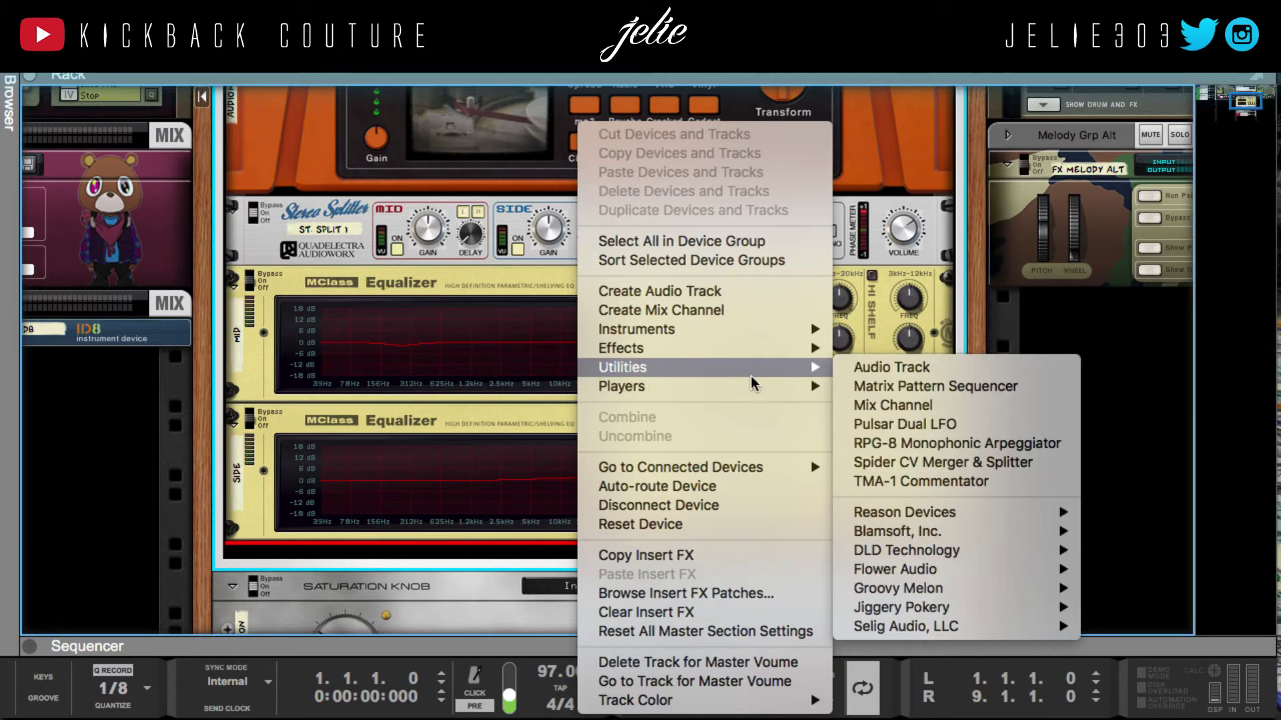
mouse_move(907, 566)
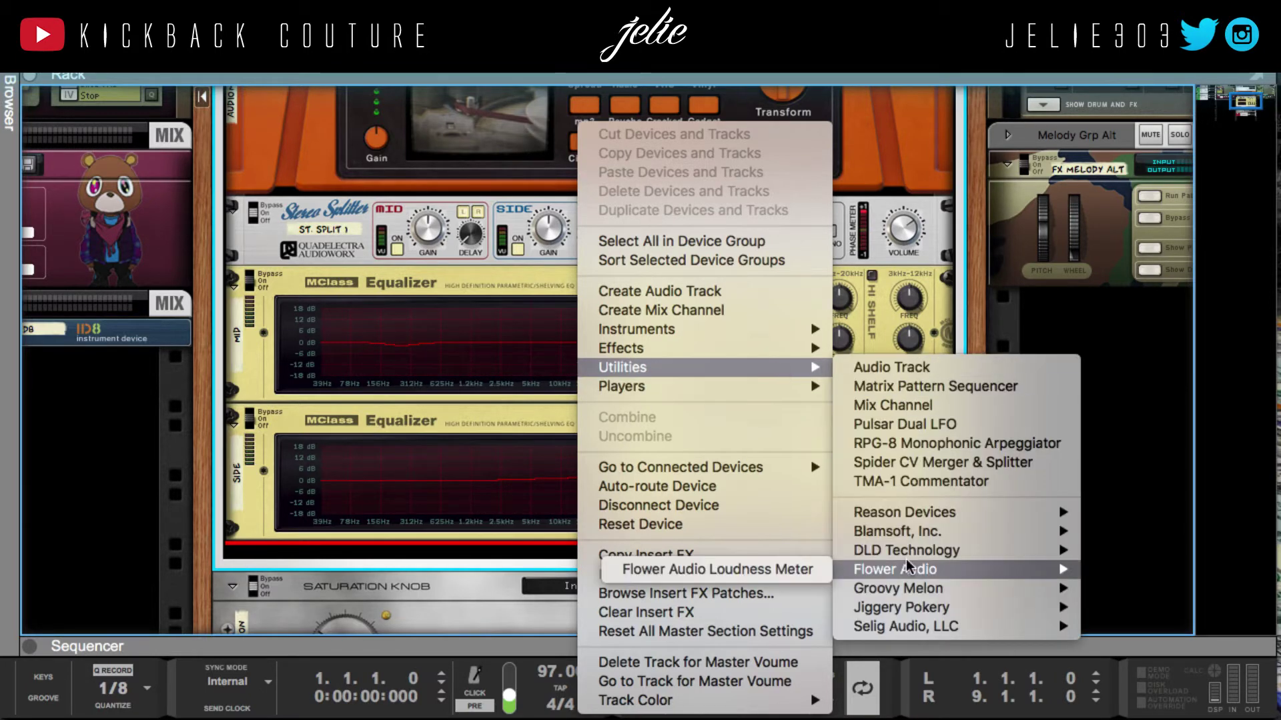
mouse_move(921, 610)
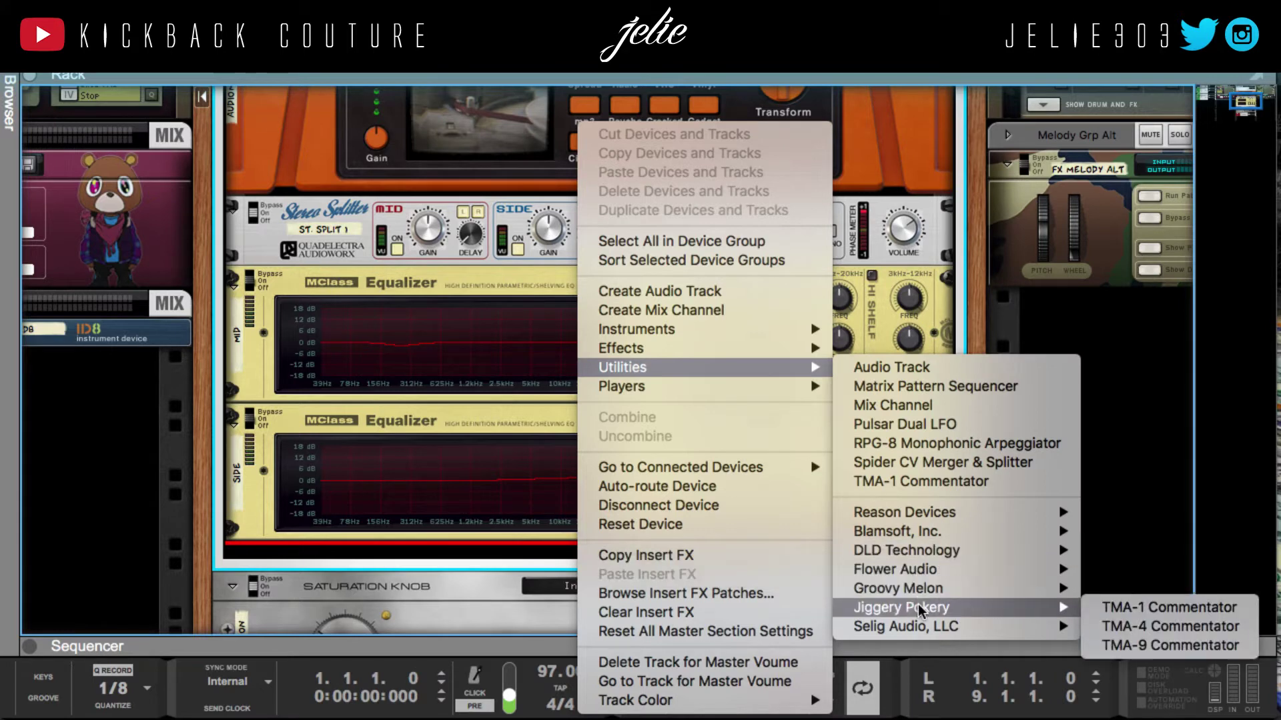
mouse_move(945, 633)
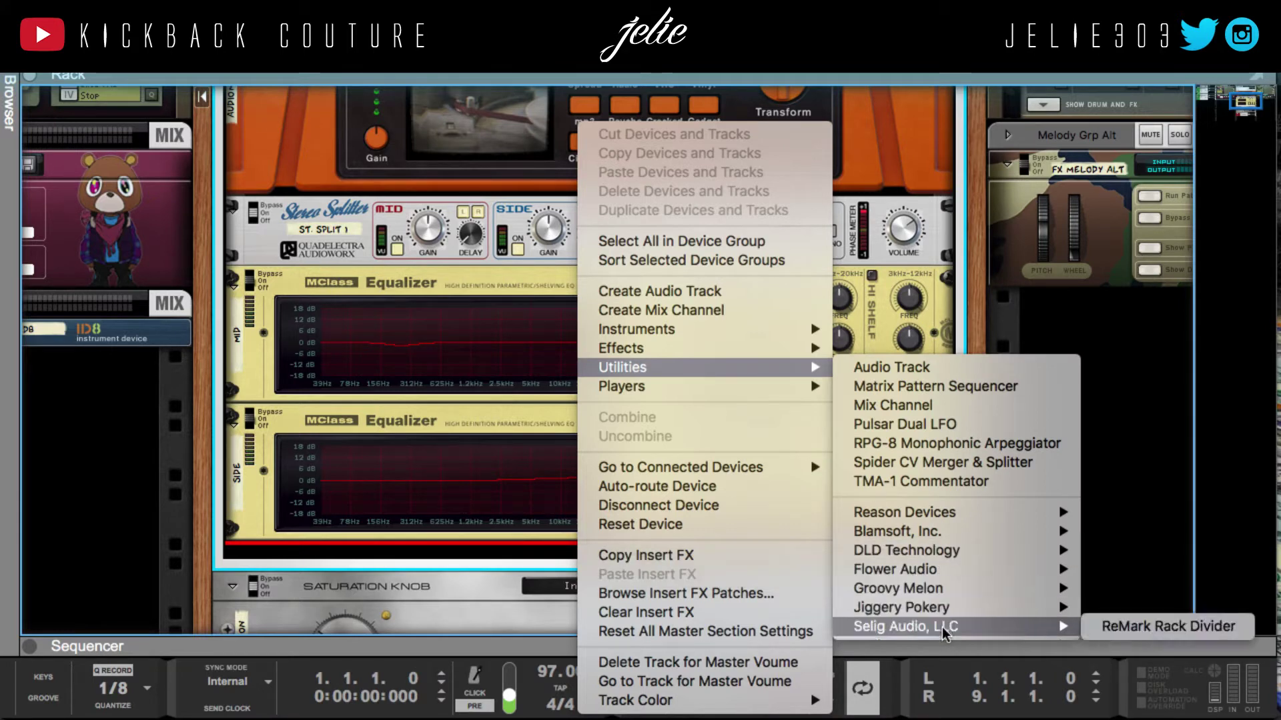
click(1167, 626)
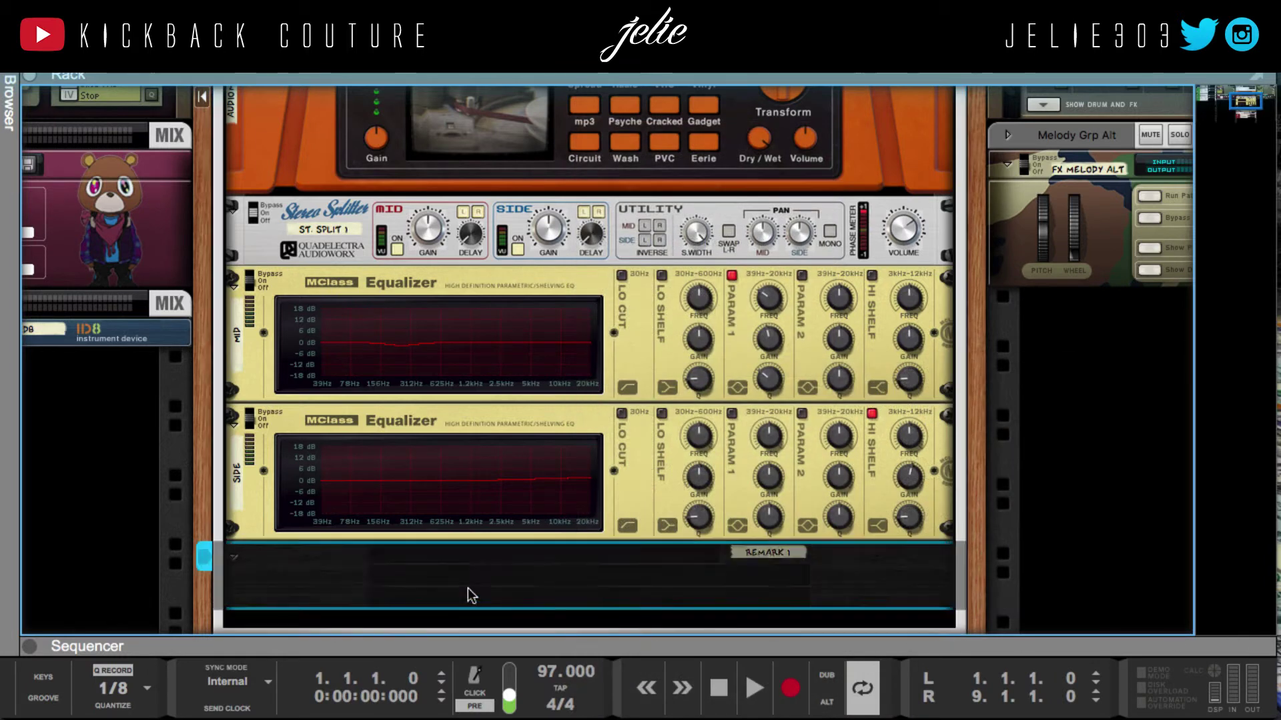
Rename the ReMark rack divider as Stereo imager
click(767, 553)
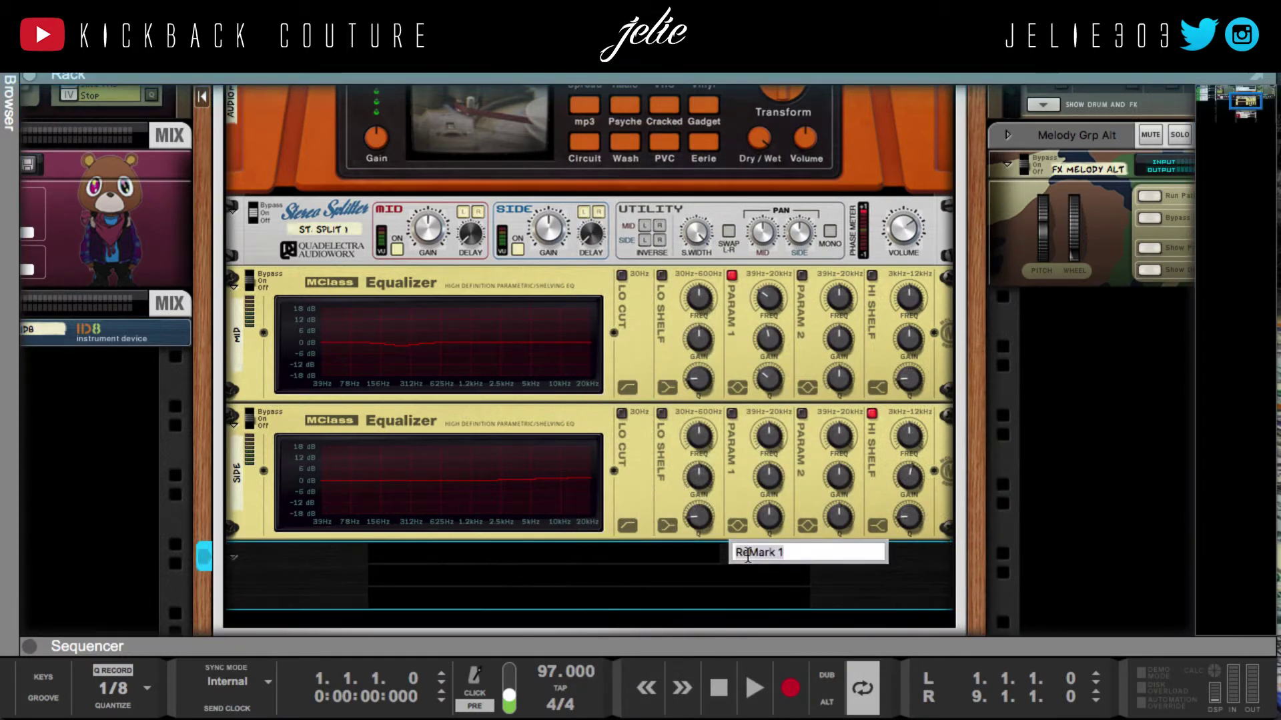
key(BackSpace)
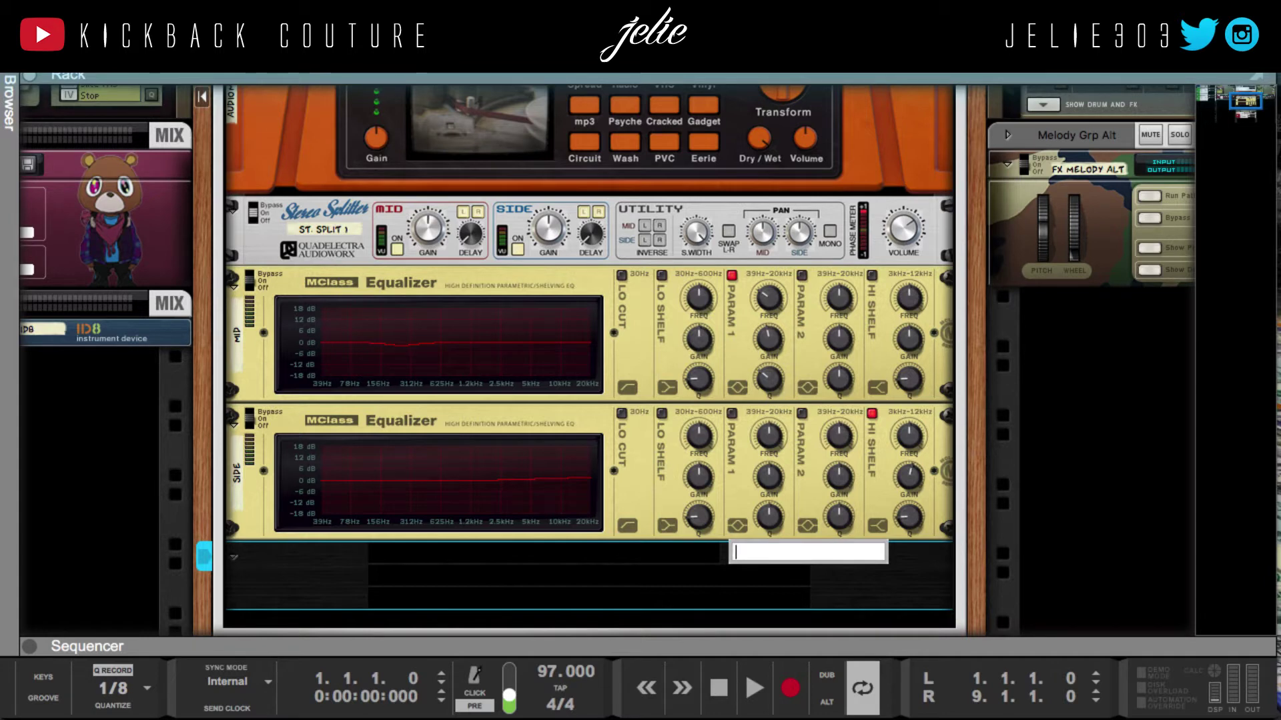
text(Stereo imager)
key(Return)
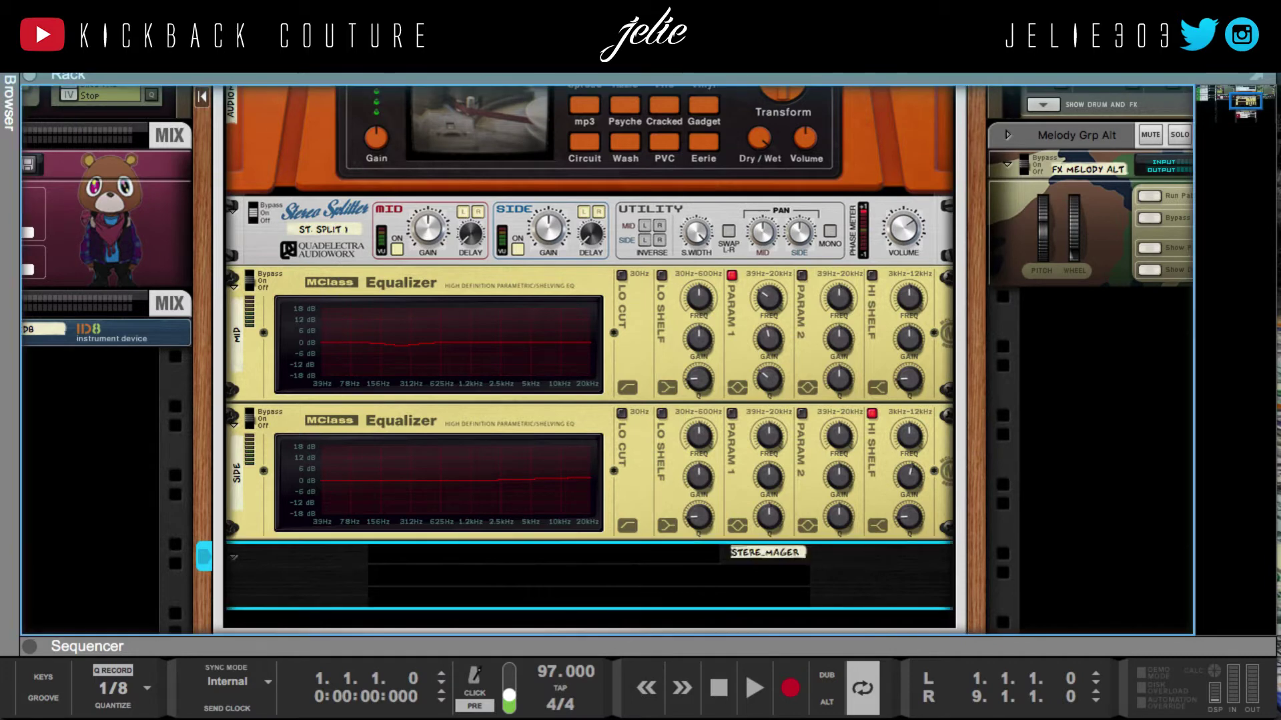
double_click(754, 554)
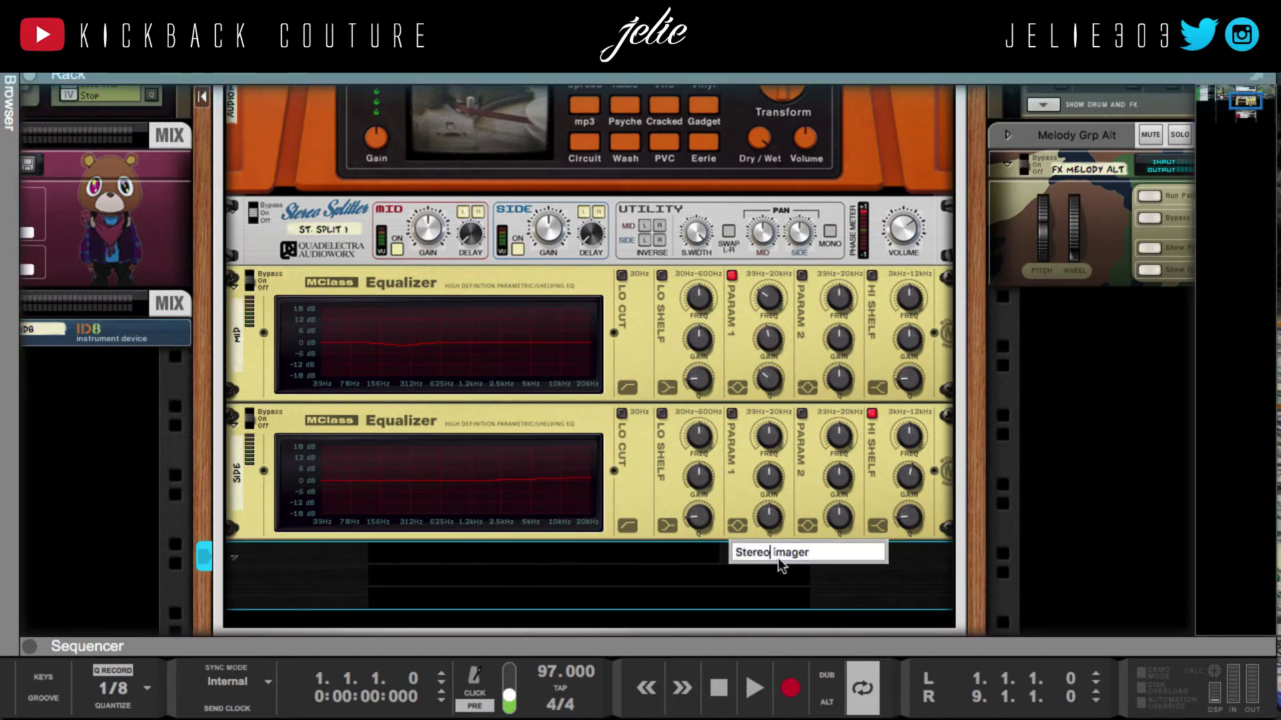
key(Return)
Insert the Vocal Space + Brick EQ.repatch graphic equalizer patch between the Side equalizer and the Stereo imager divider
scroll(295, 499, up, 1)
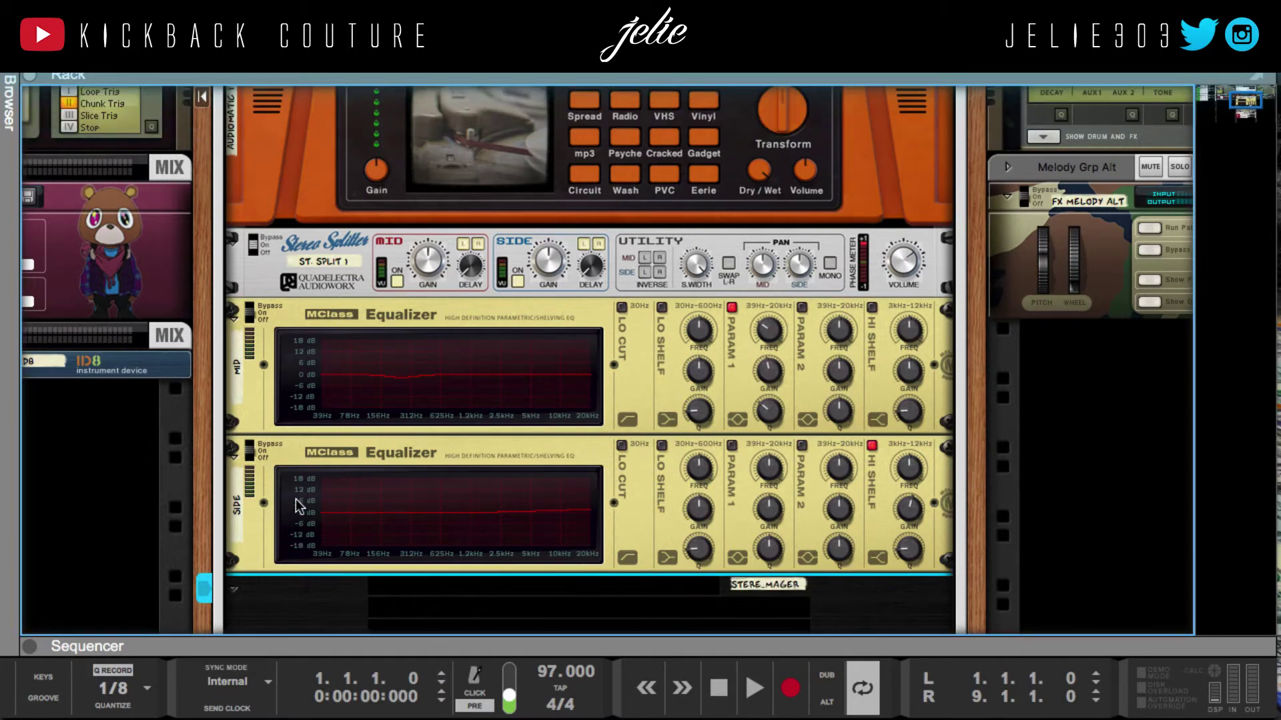
scroll(299, 506, down, 5)
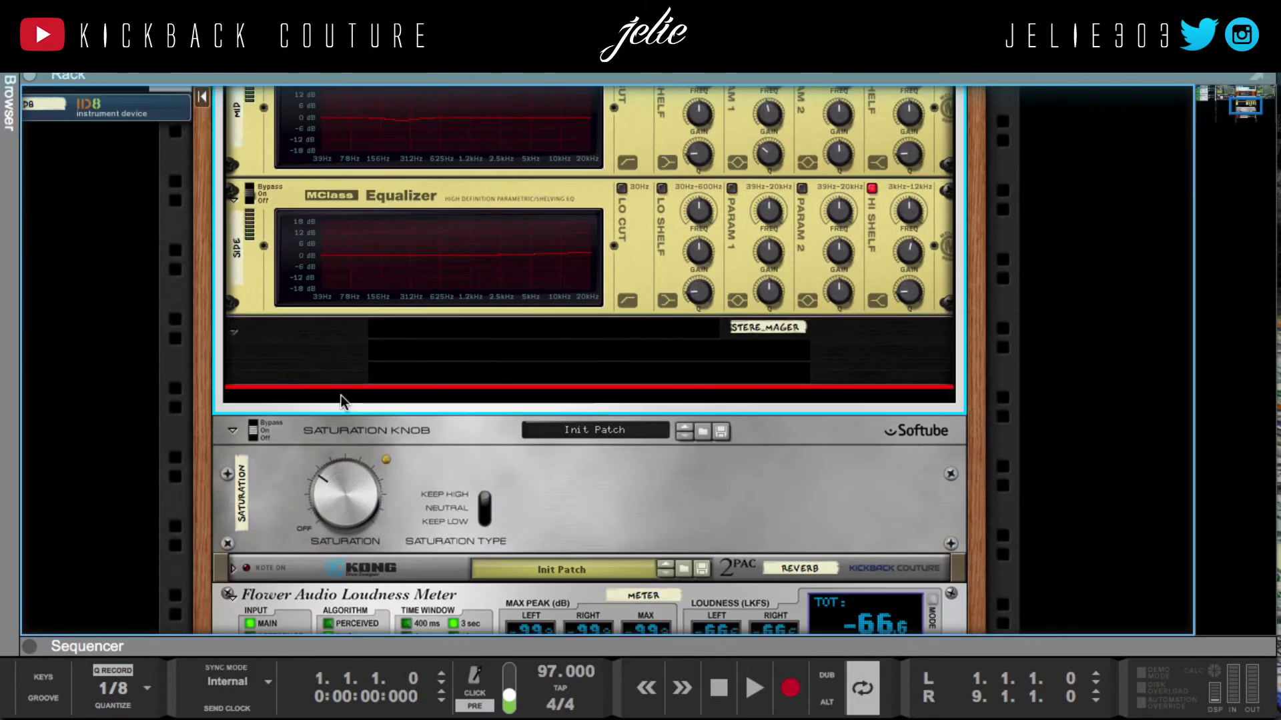
scroll(321, 360, up, 1)
scroll(317, 407, up, 1)
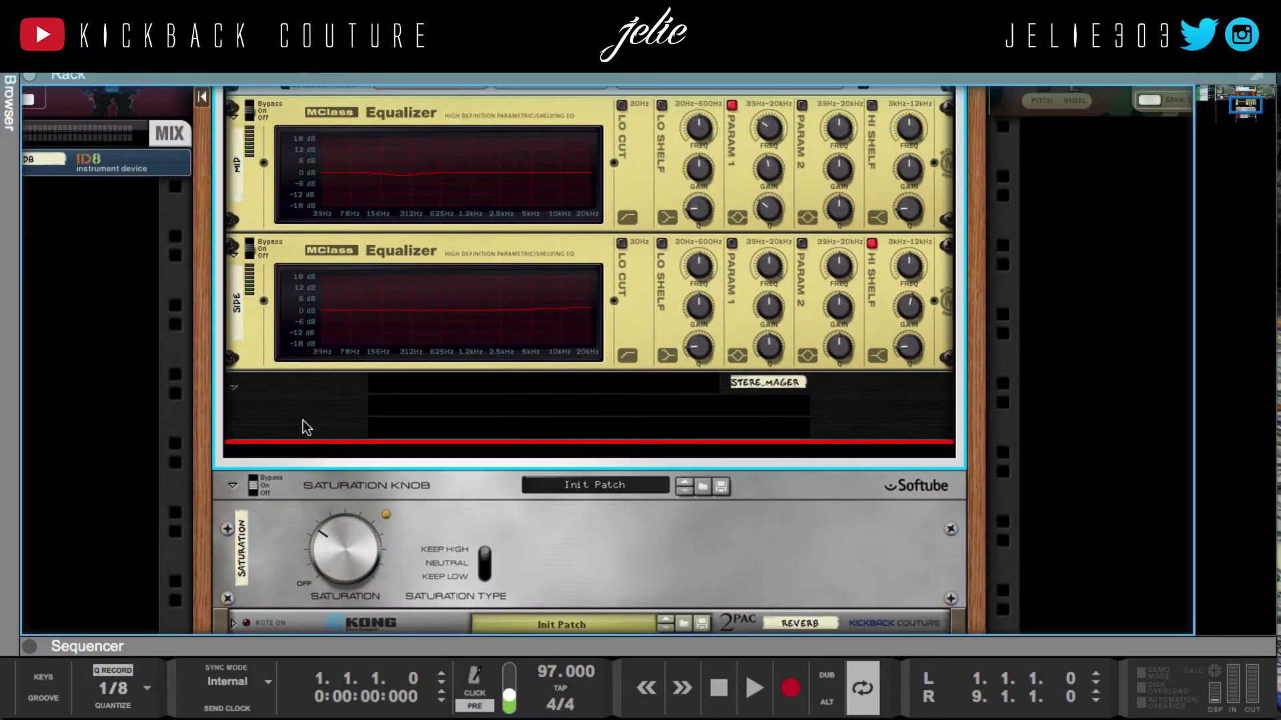
click(294, 415)
scroll(298, 415, up, 1)
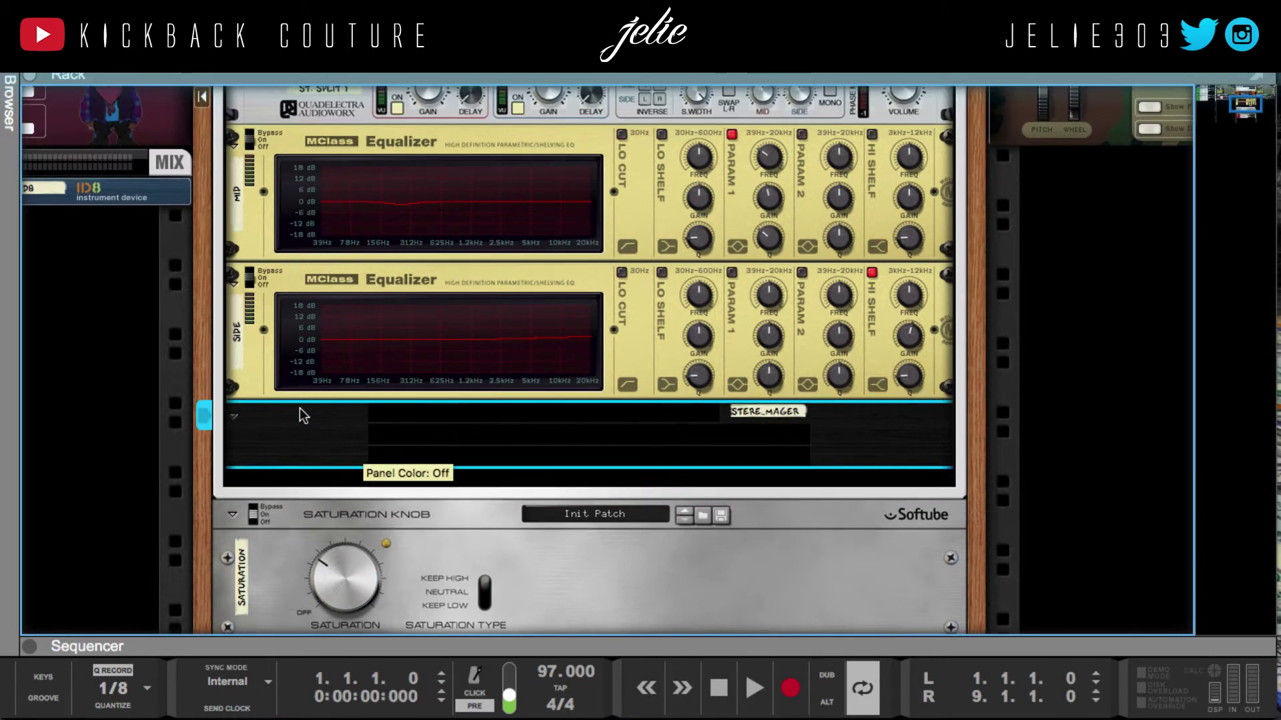
scroll(302, 427, up, 1)
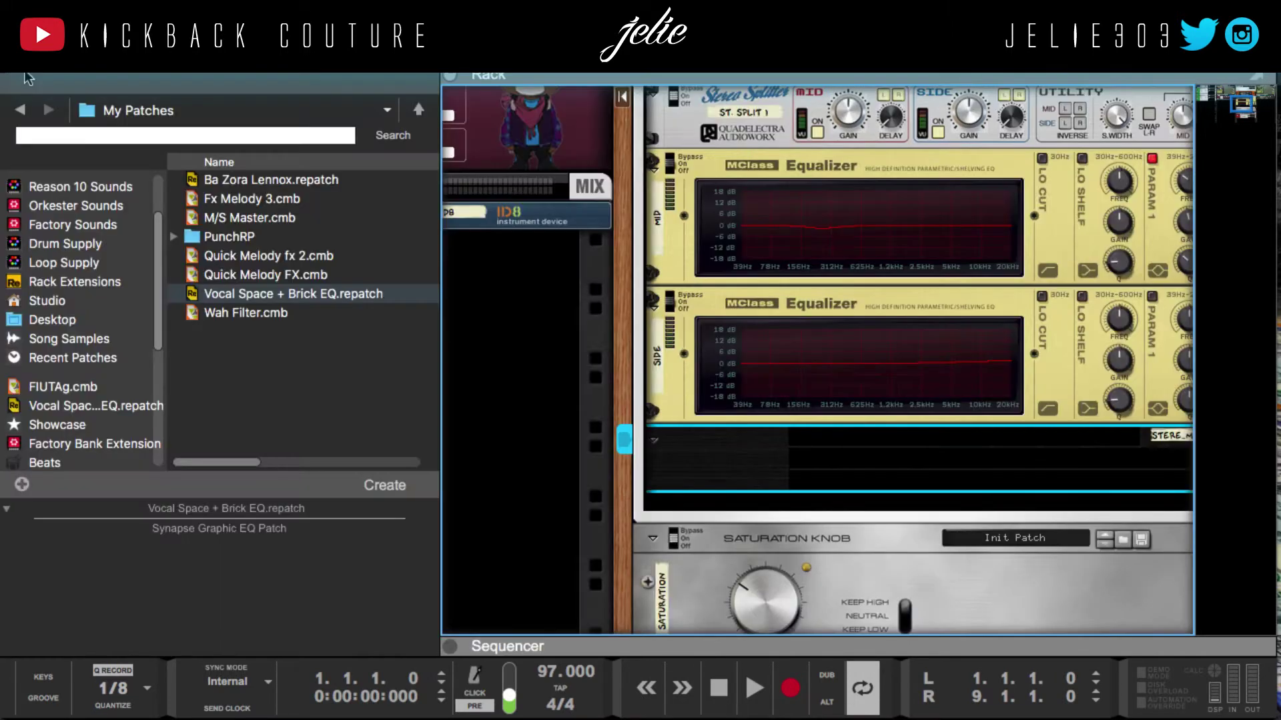
click(9, 103)
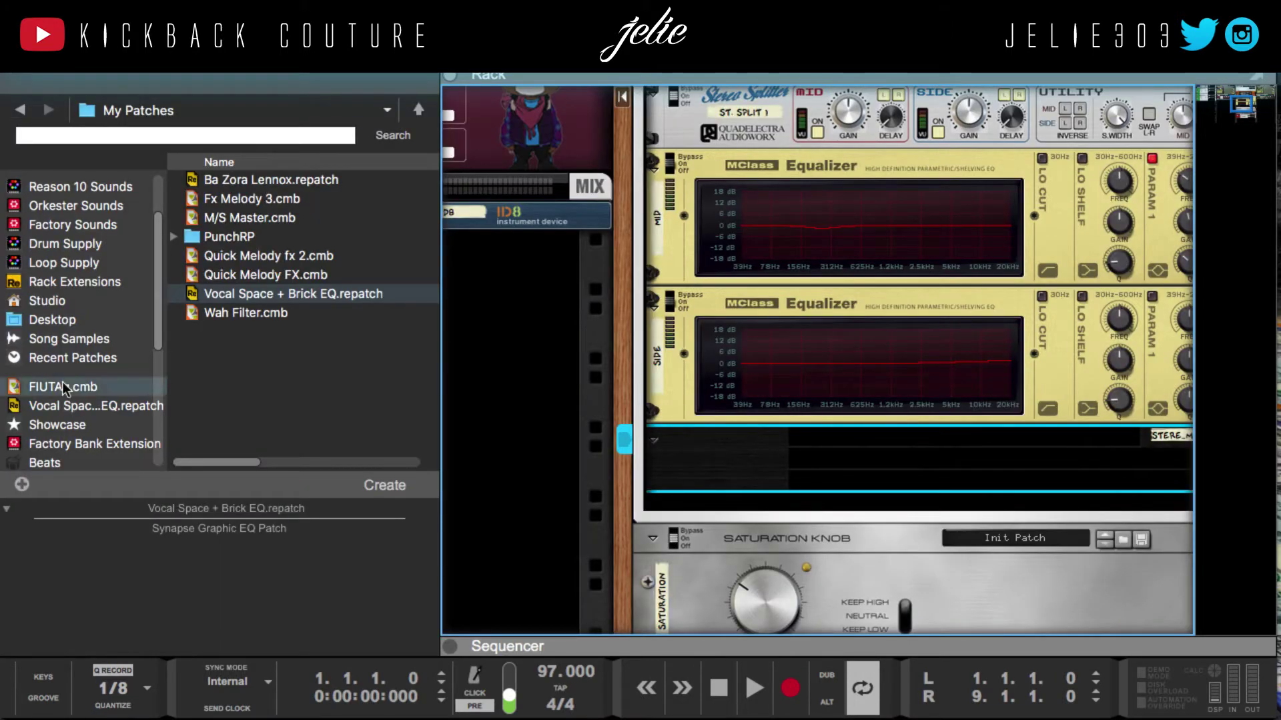
drag(74, 406, 1007, 423)
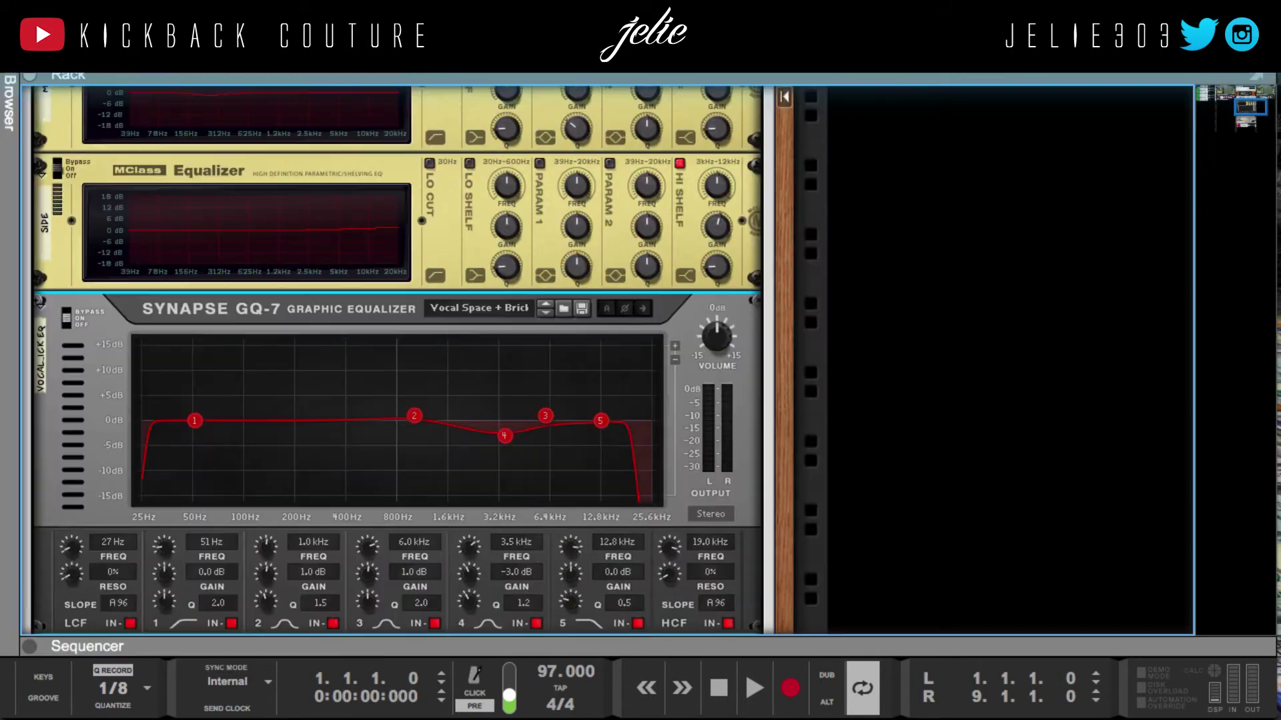
click(12, 83)
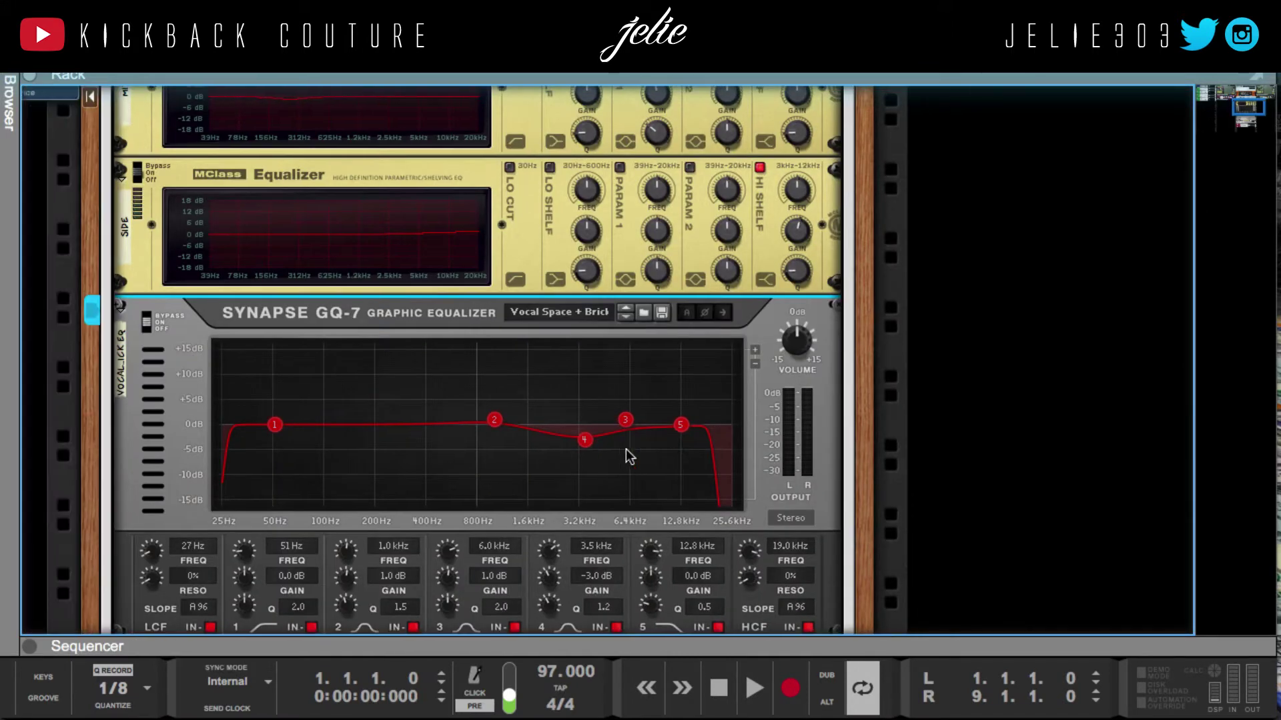
On the rear of the rack, disconnect the stereo cables linking the Side equalizer's inputs and outputs to the Synapse GQ-7
key(Tab)
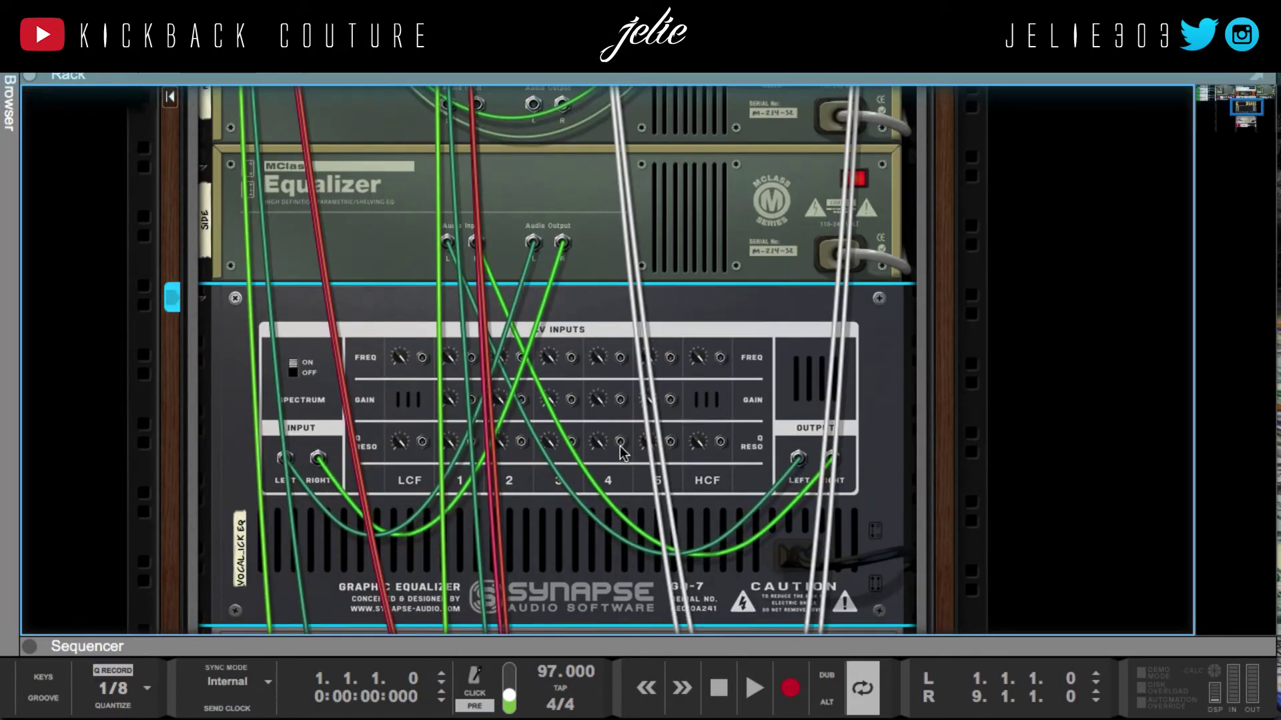
scroll(599, 469, down, 3)
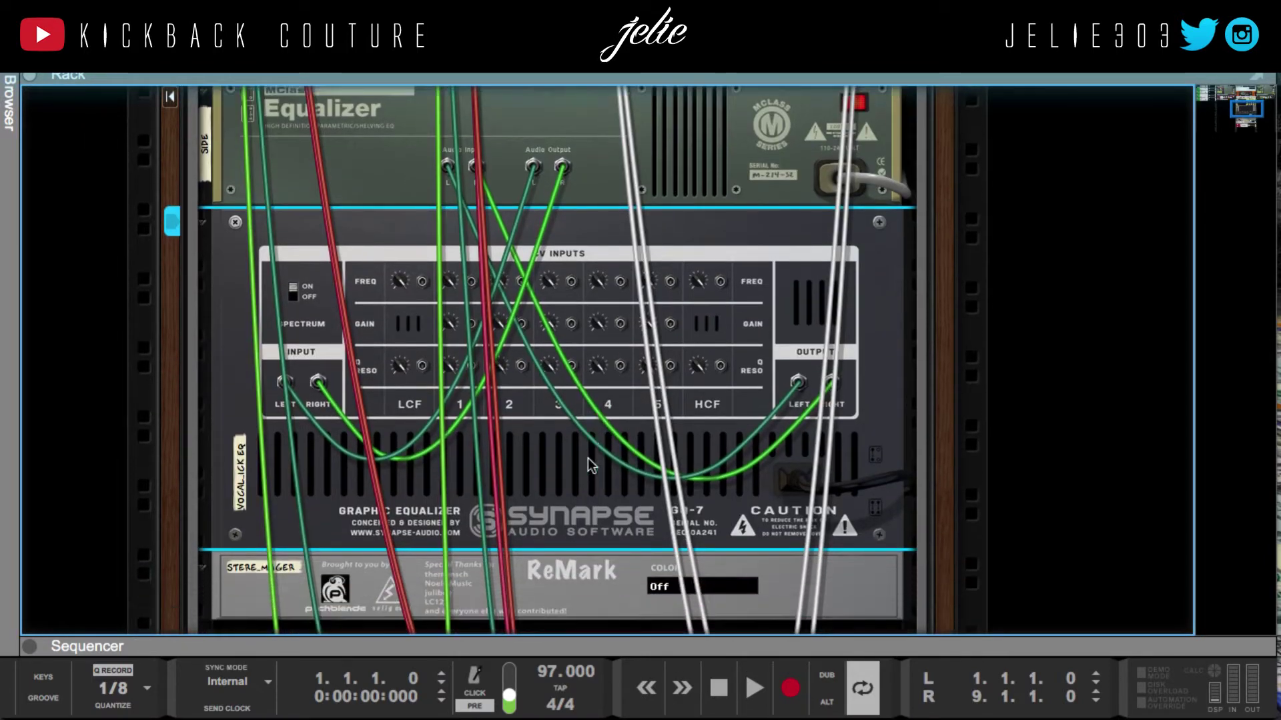
scroll(587, 456, up, 5)
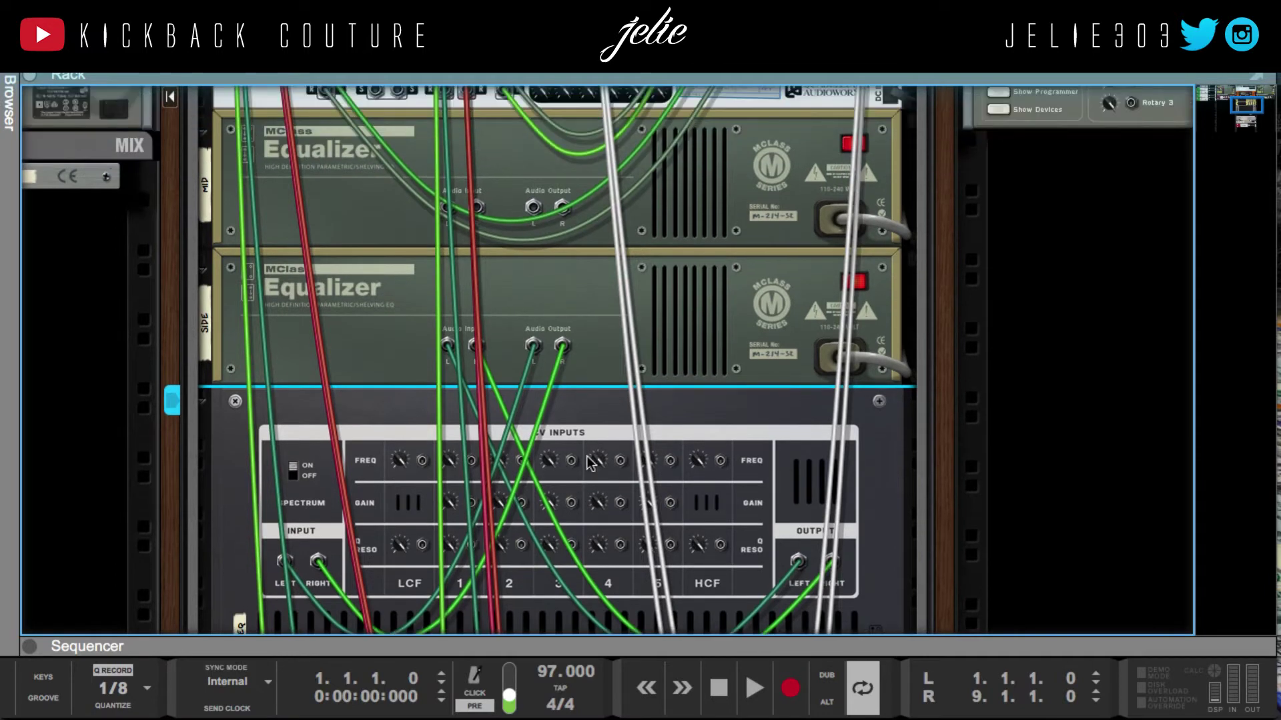
scroll(586, 455, up, 2)
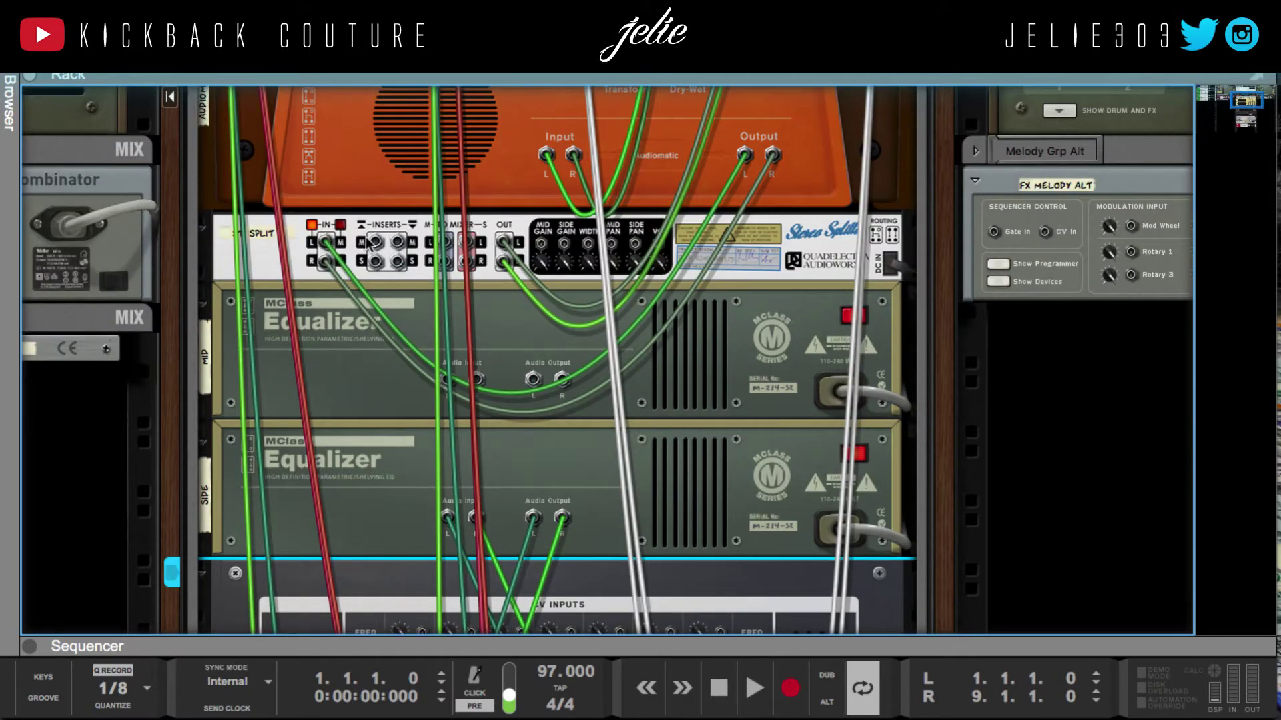
key(Tab)
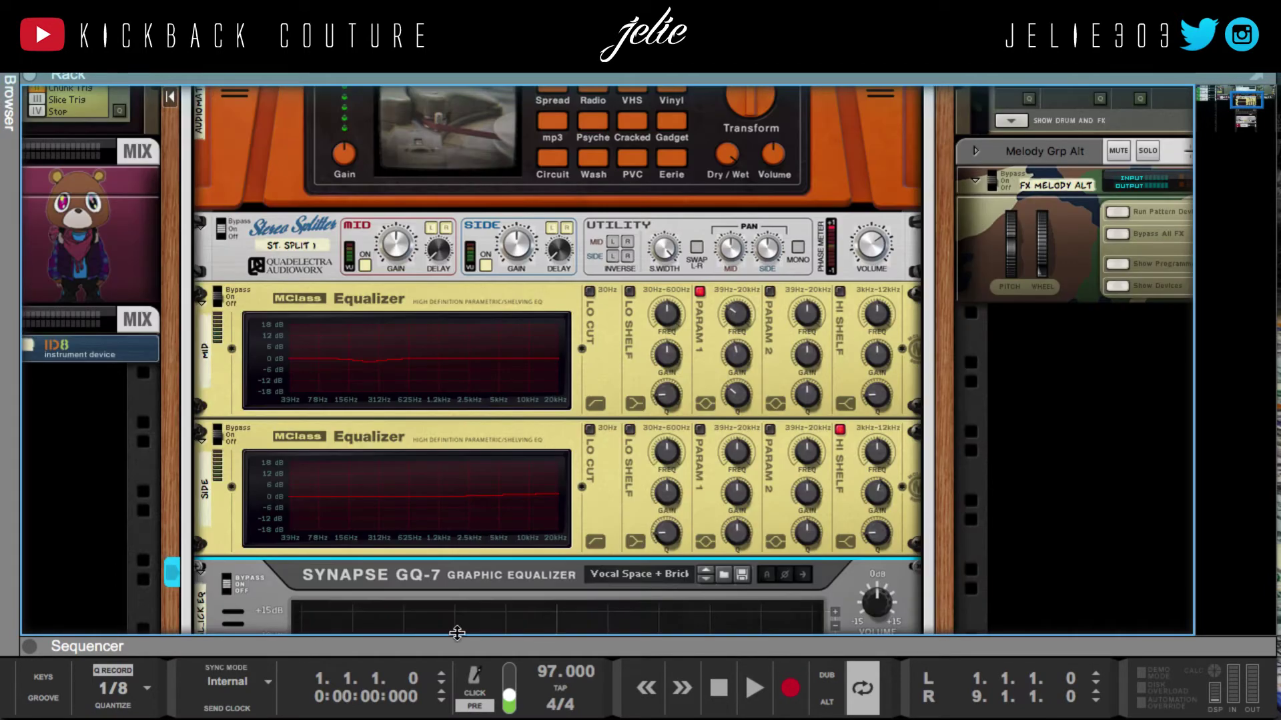
scroll(430, 499, down, 4)
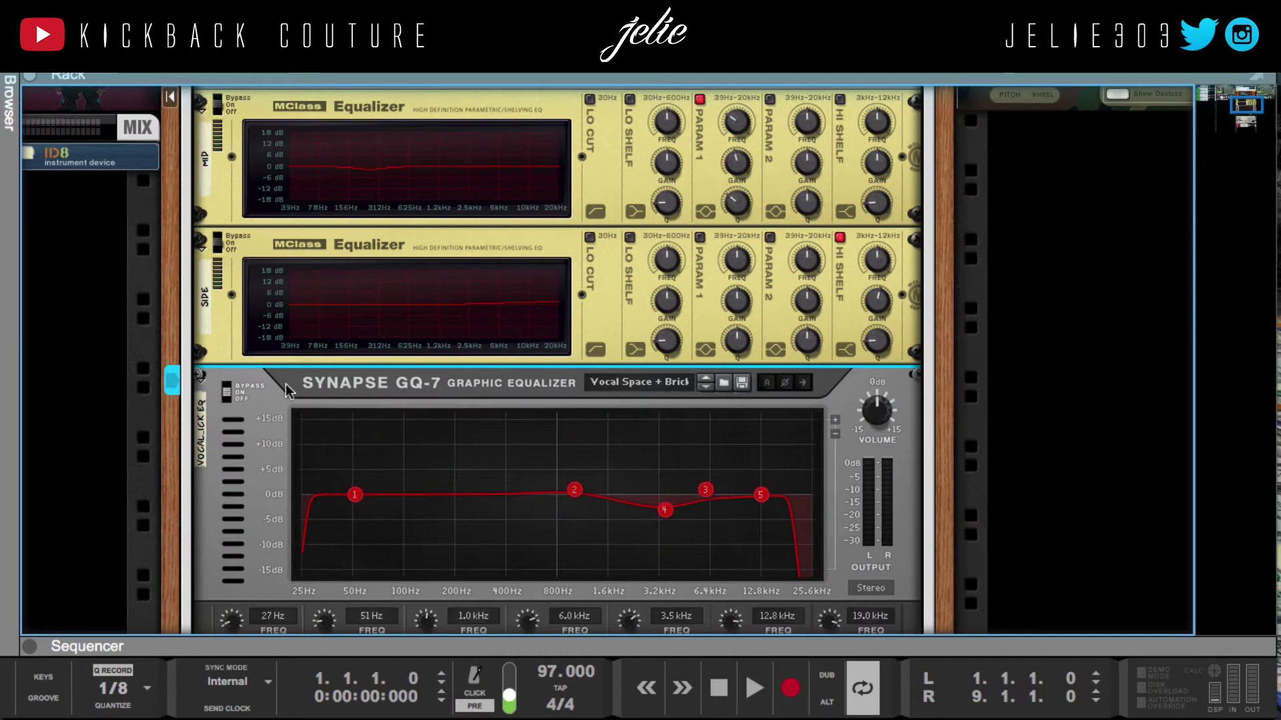
key(Tab)
scroll(550, 349, up, 1)
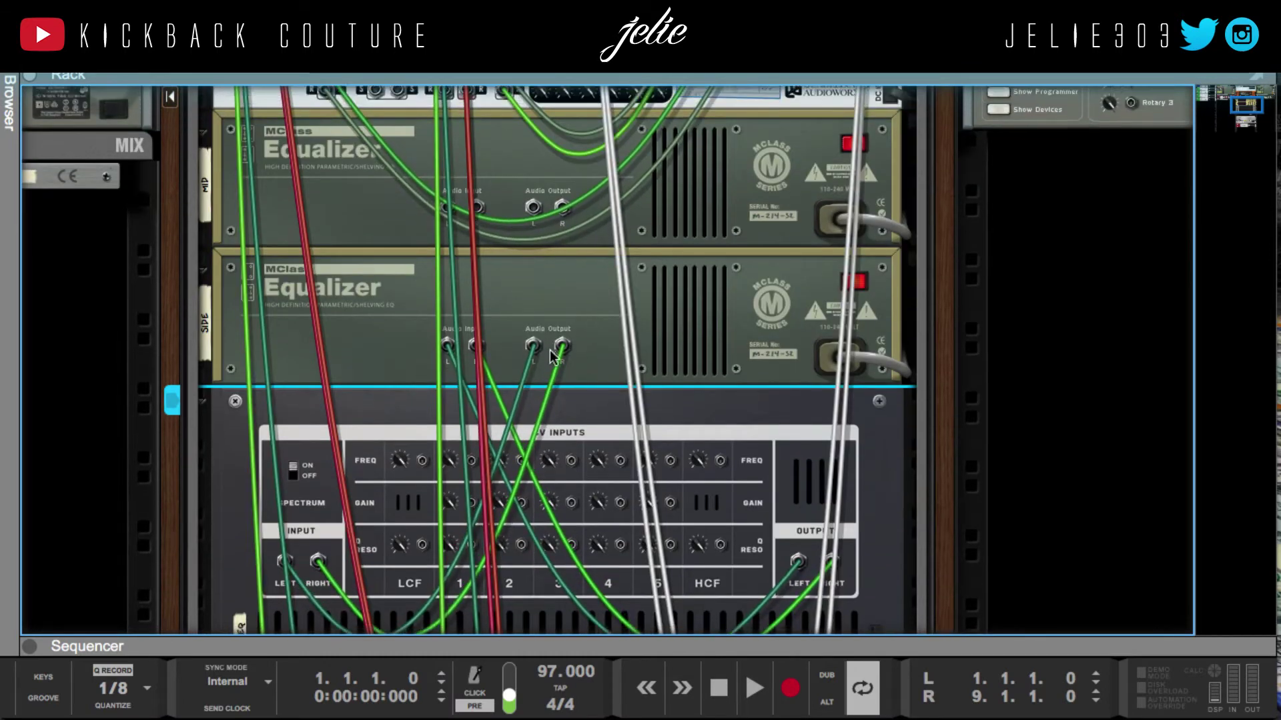
scroll(549, 350, up, 2)
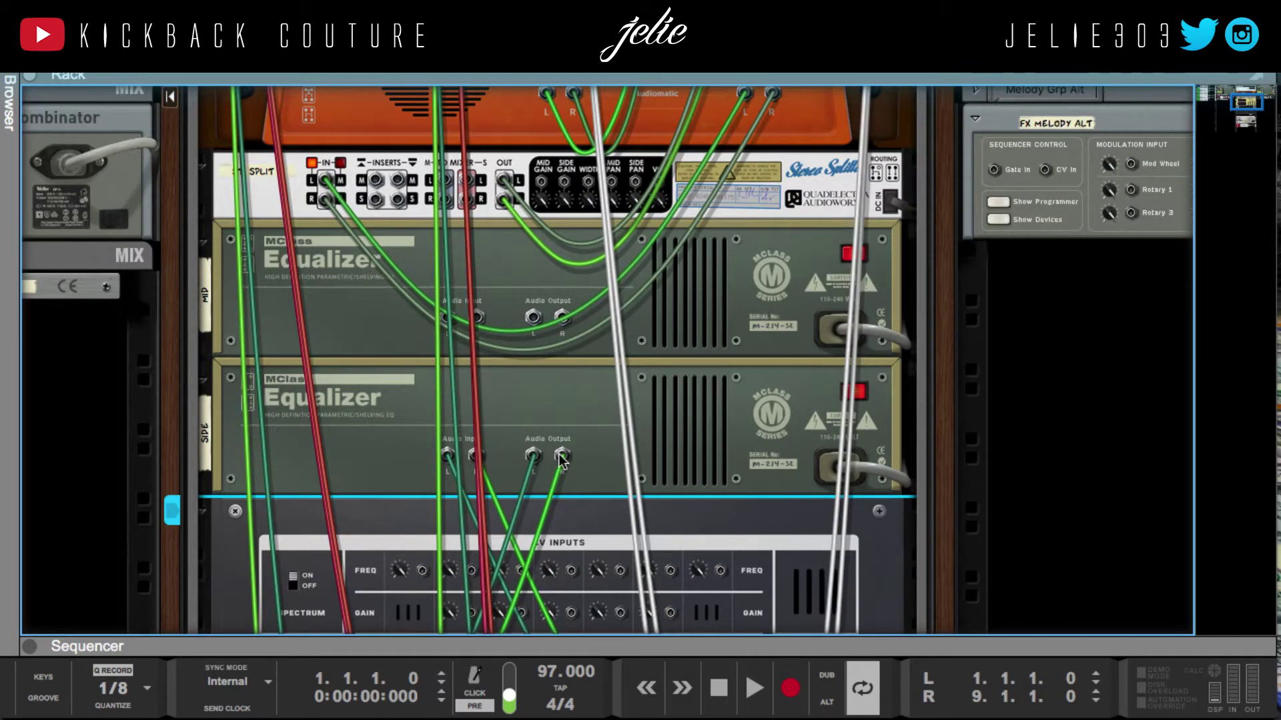
drag(562, 461, 477, 510)
click(517, 465)
drag(469, 459, 459, 510)
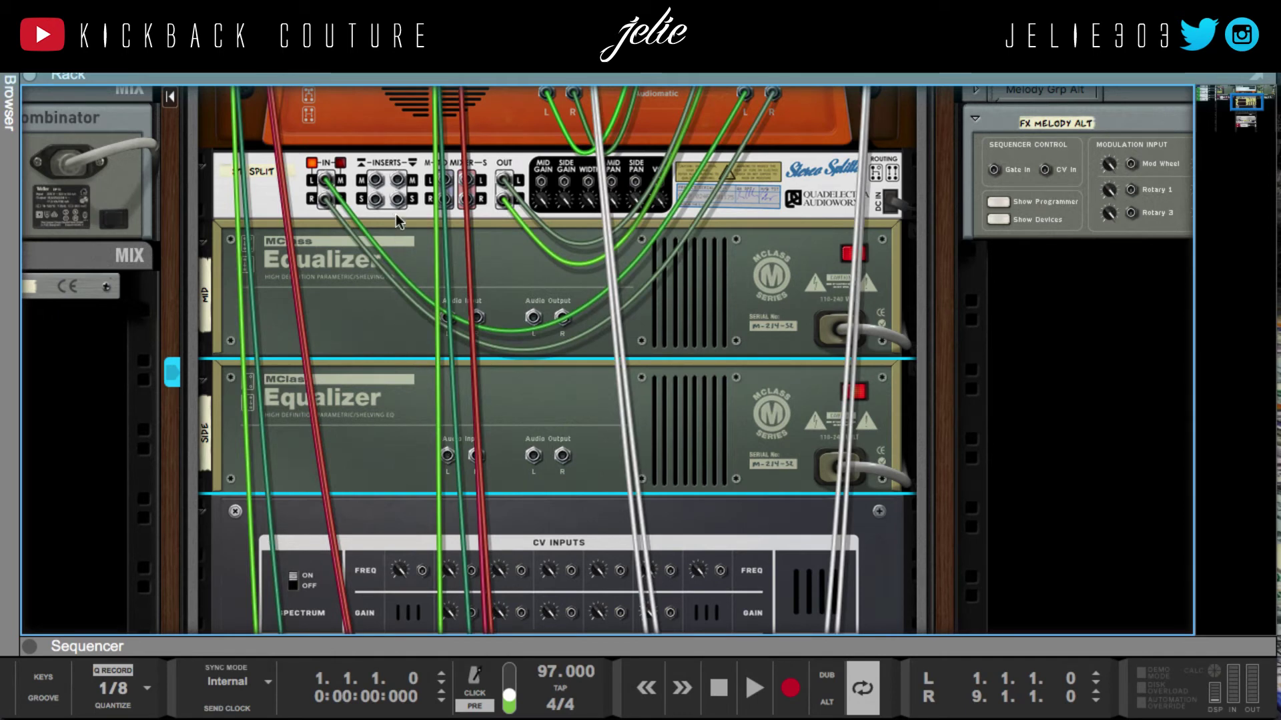
Cable the Stereo Splitter's mid insert jacks to the Mid equalizer's left input and output, and its side insert jacks to the Side equalizer's
drag(374, 185, 447, 319)
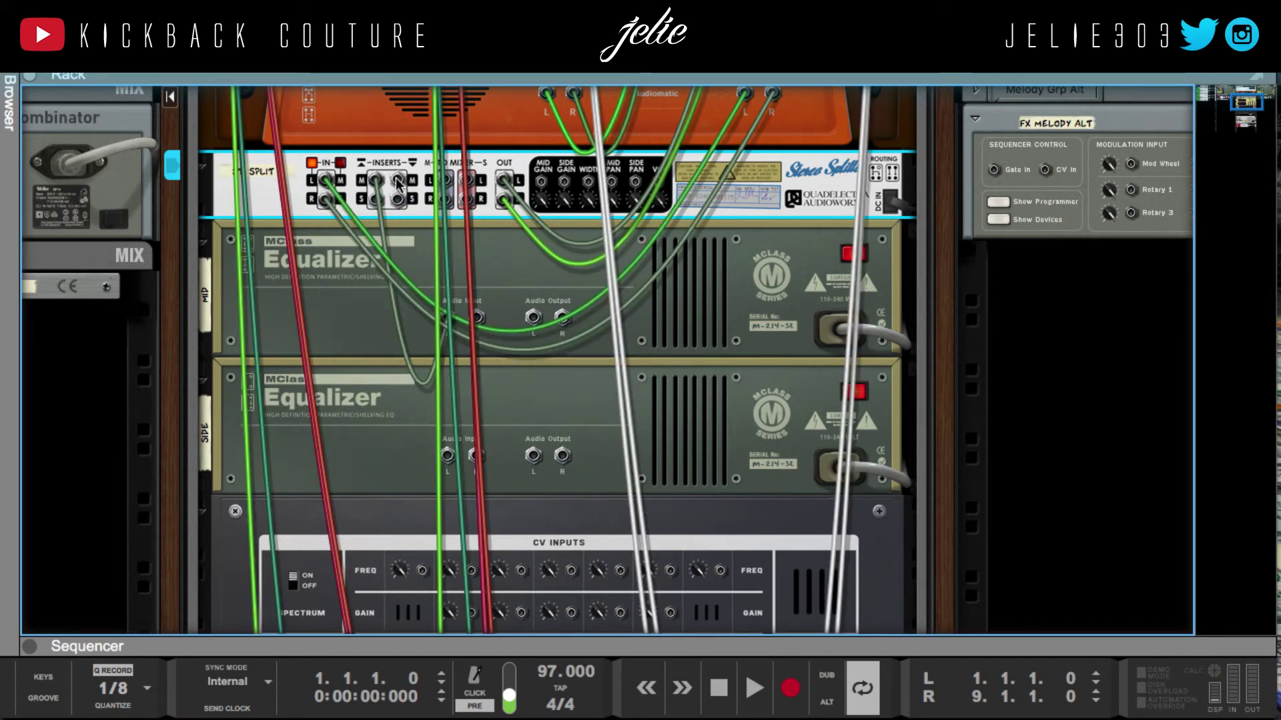
drag(398, 186, 534, 320)
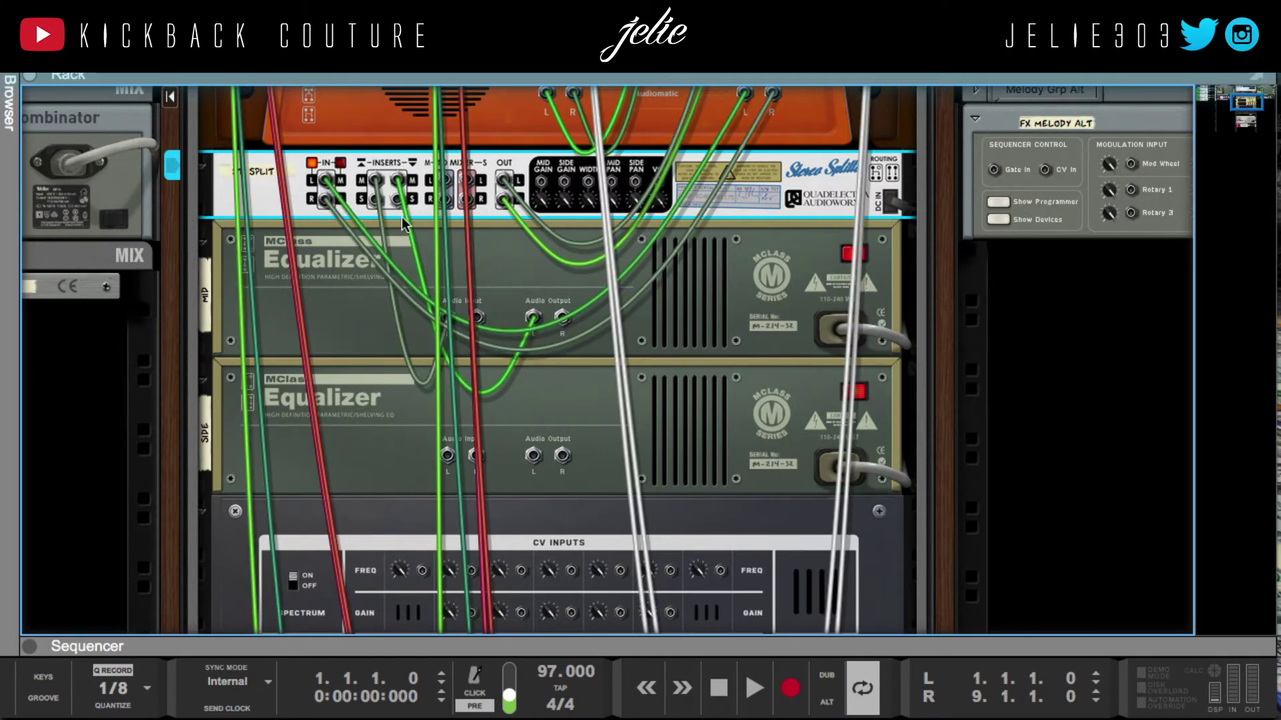
drag(375, 203, 448, 456)
drag(398, 200, 536, 467)
click(499, 455)
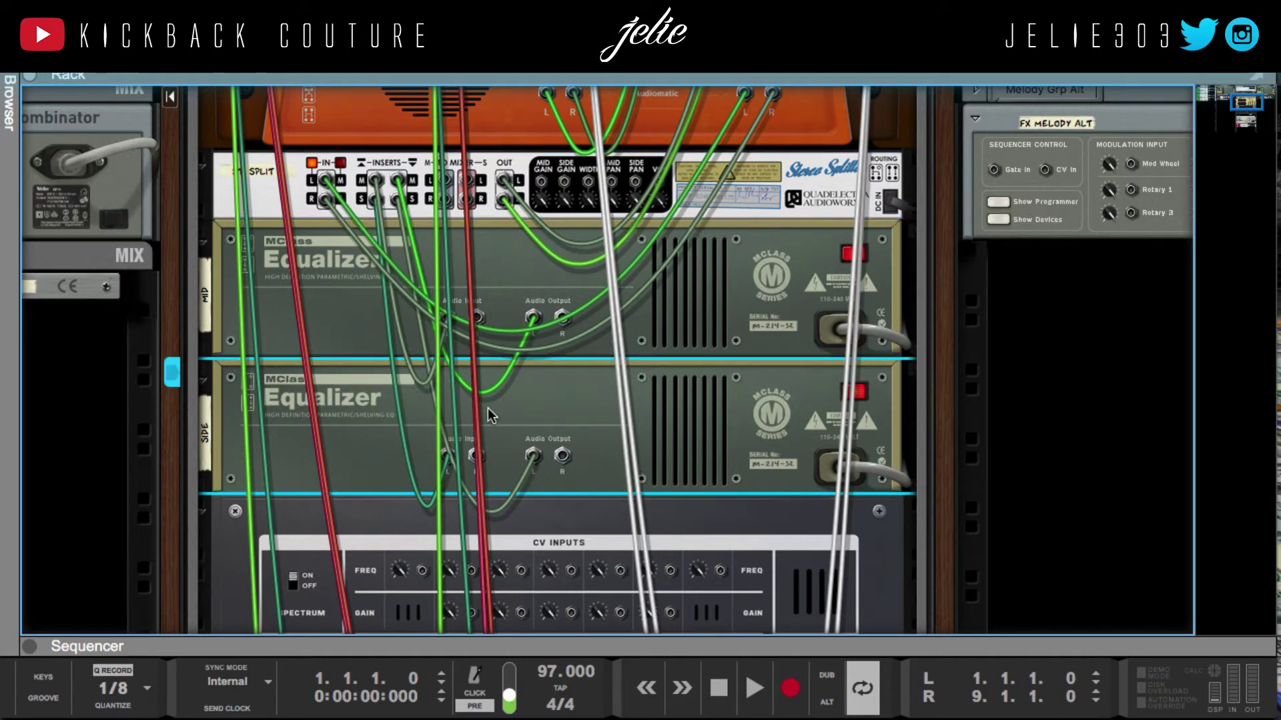
Reroute the Stereo Splitter's stereo output from the Master Section's insert FX return to the Synapse GQ-7's left and right inputs
scroll(488, 412, up, 3)
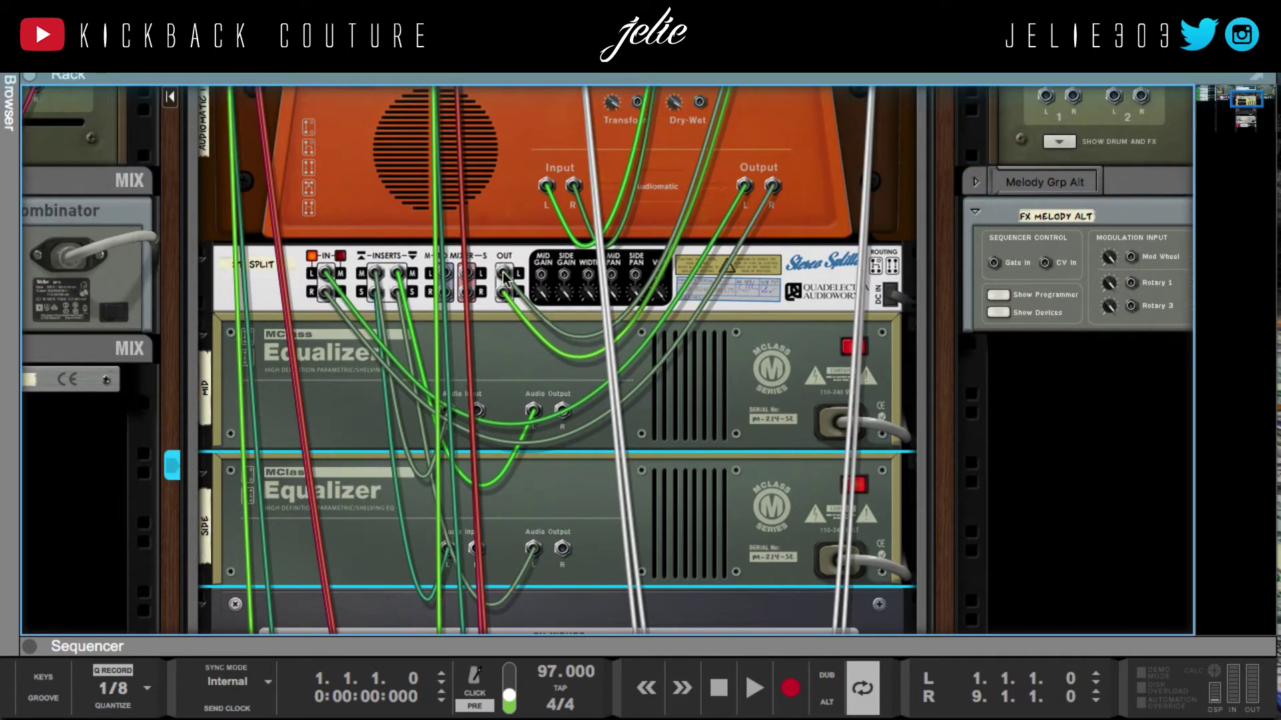
click(505, 276)
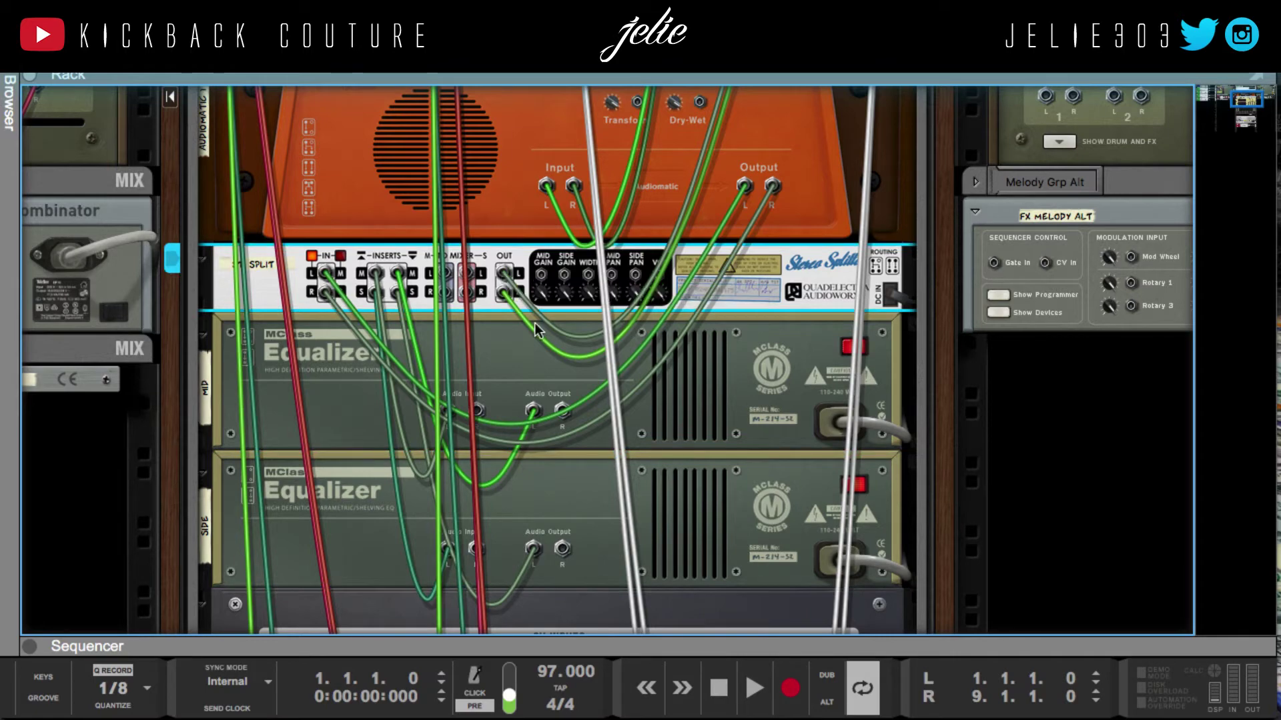
scroll(676, 330, up, 10)
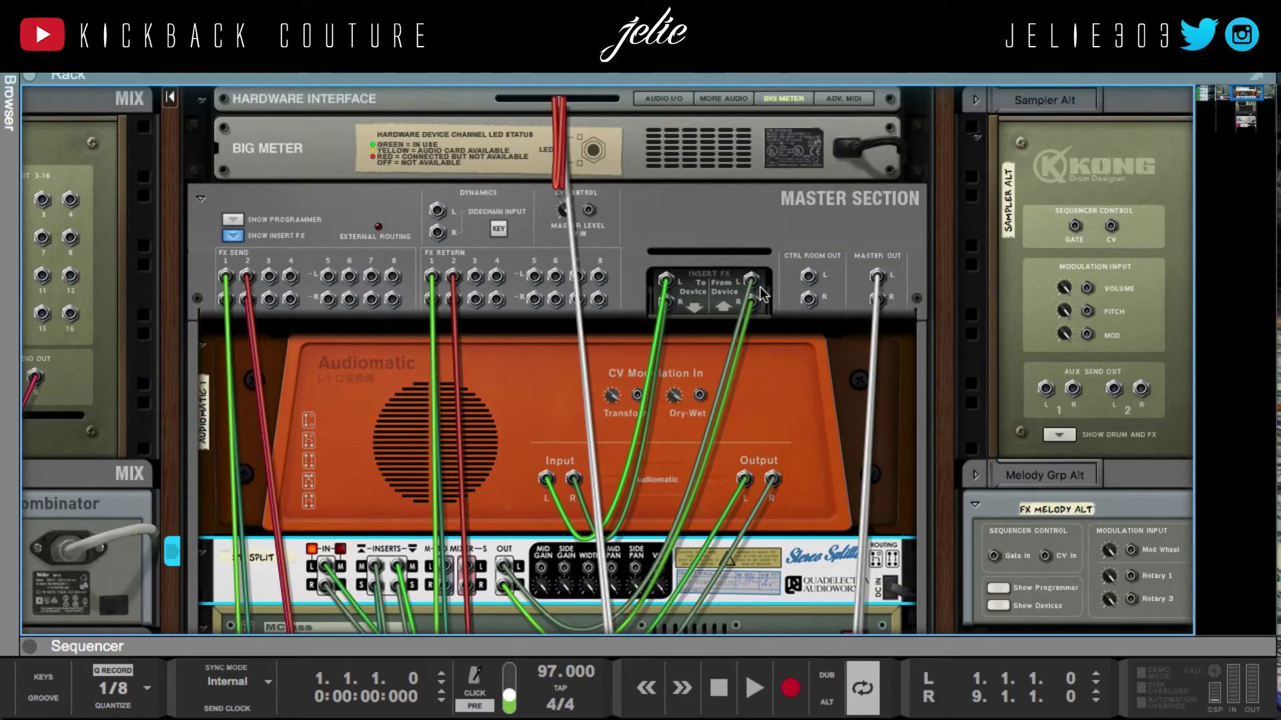
click(751, 300)
scroll(750, 303, down, 10)
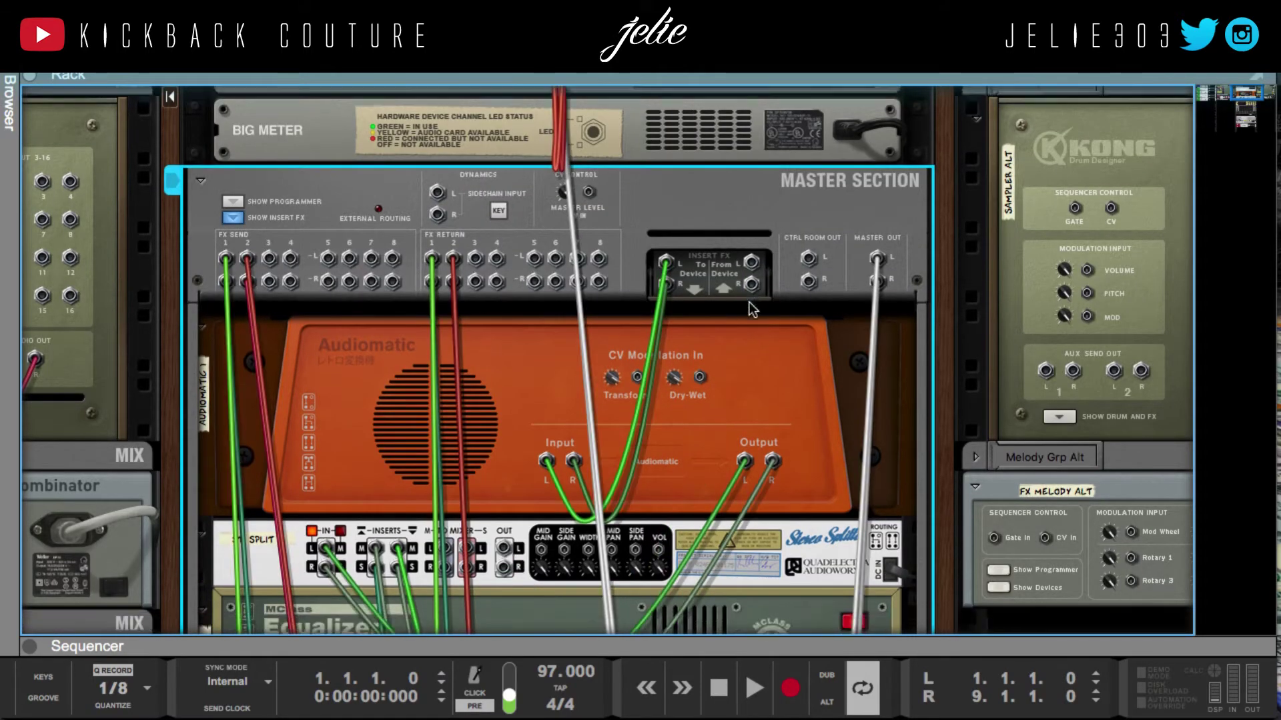
scroll(544, 328, down, 1)
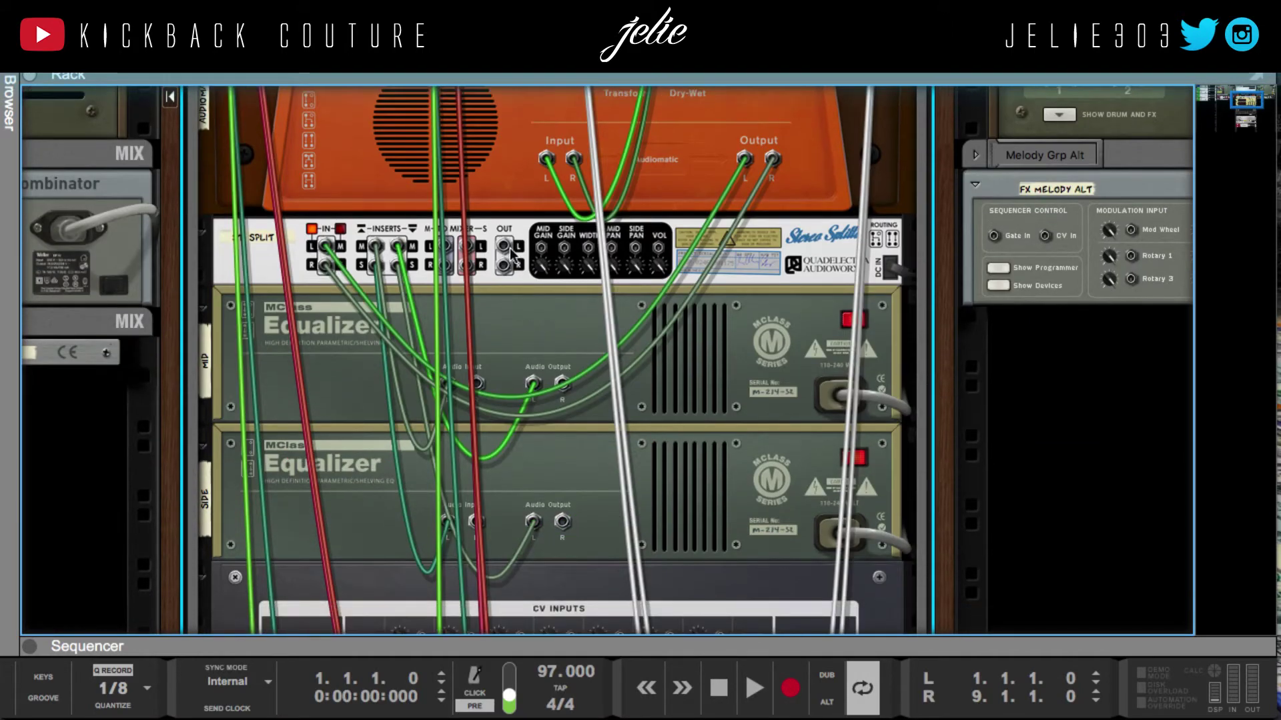
drag(507, 252, 287, 524)
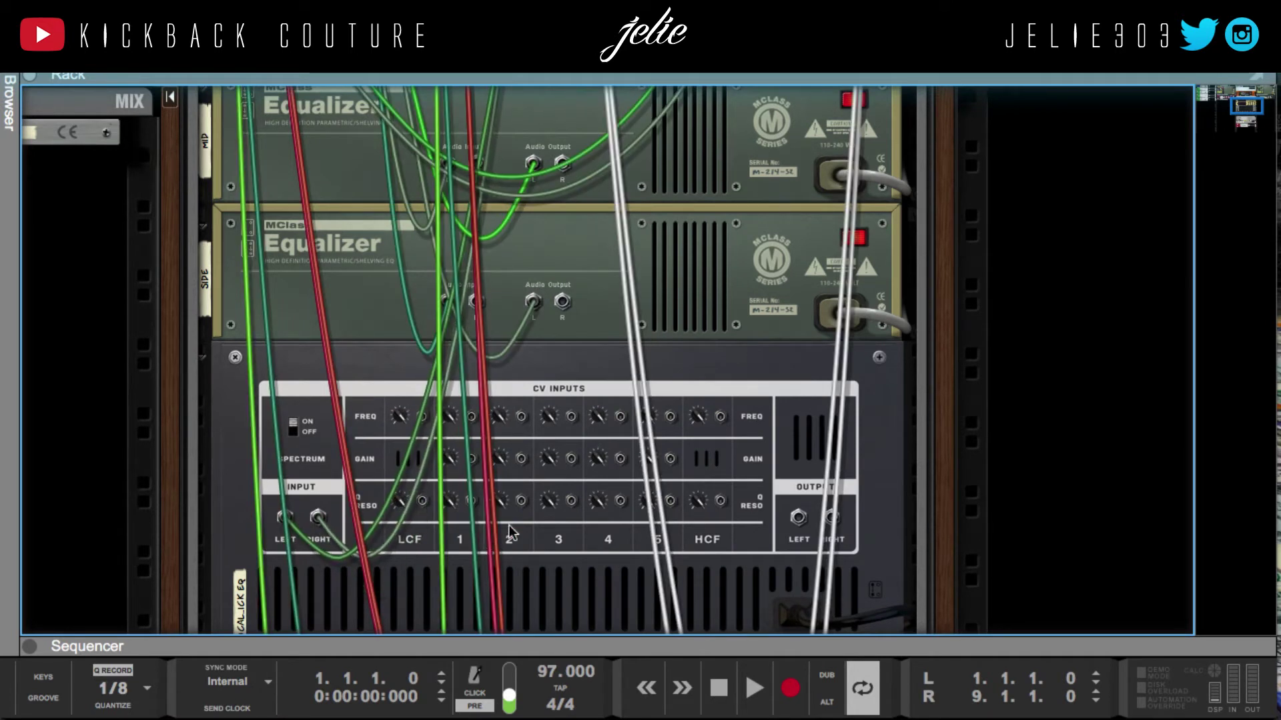
Add an MClass Stereo Imager below the Stereo imager divider and check its rear cabling from the Synapse GQ-7
scroll(590, 517, down, 2)
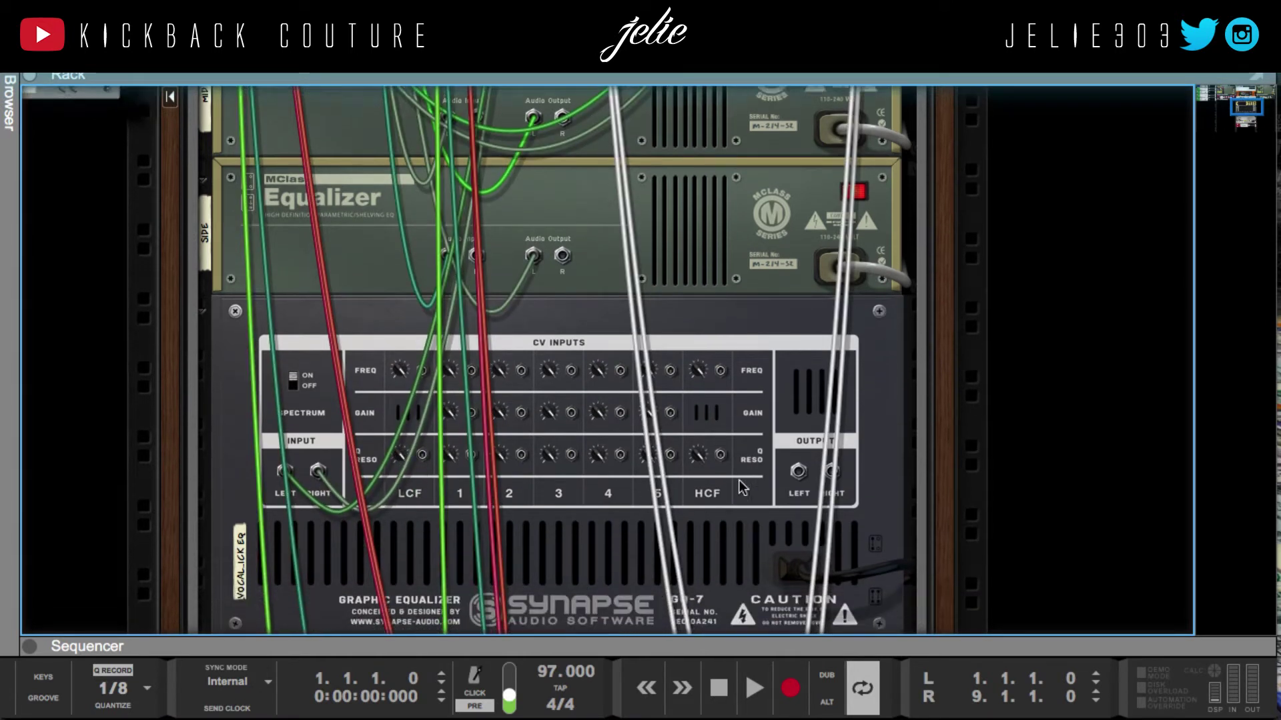
drag(793, 470, 799, 292)
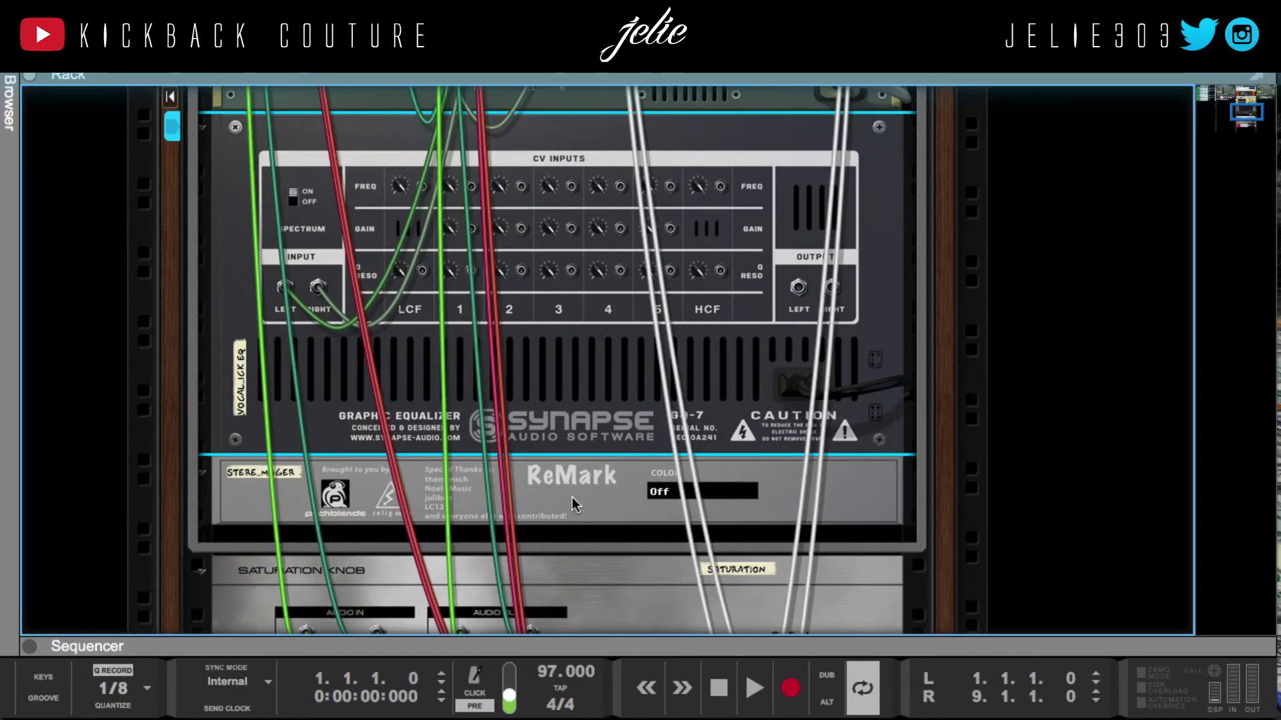
key(Tab)
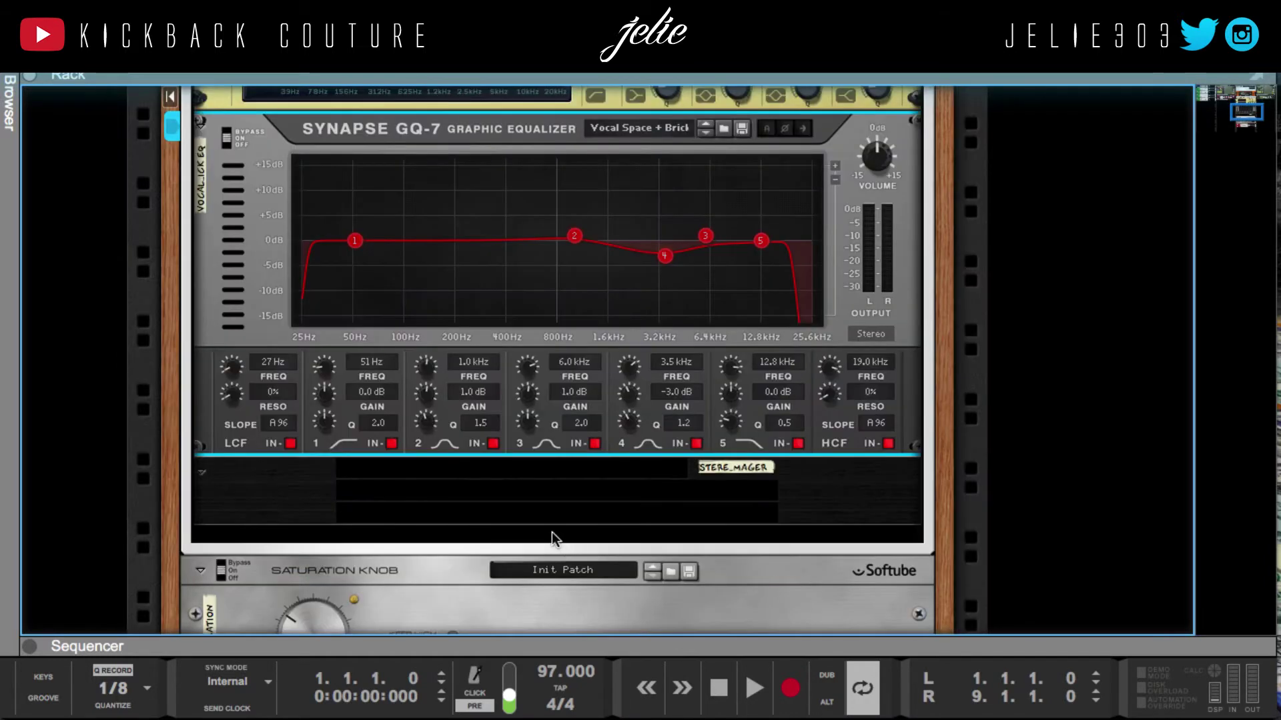
right_click(555, 538)
mouse_move(634, 348)
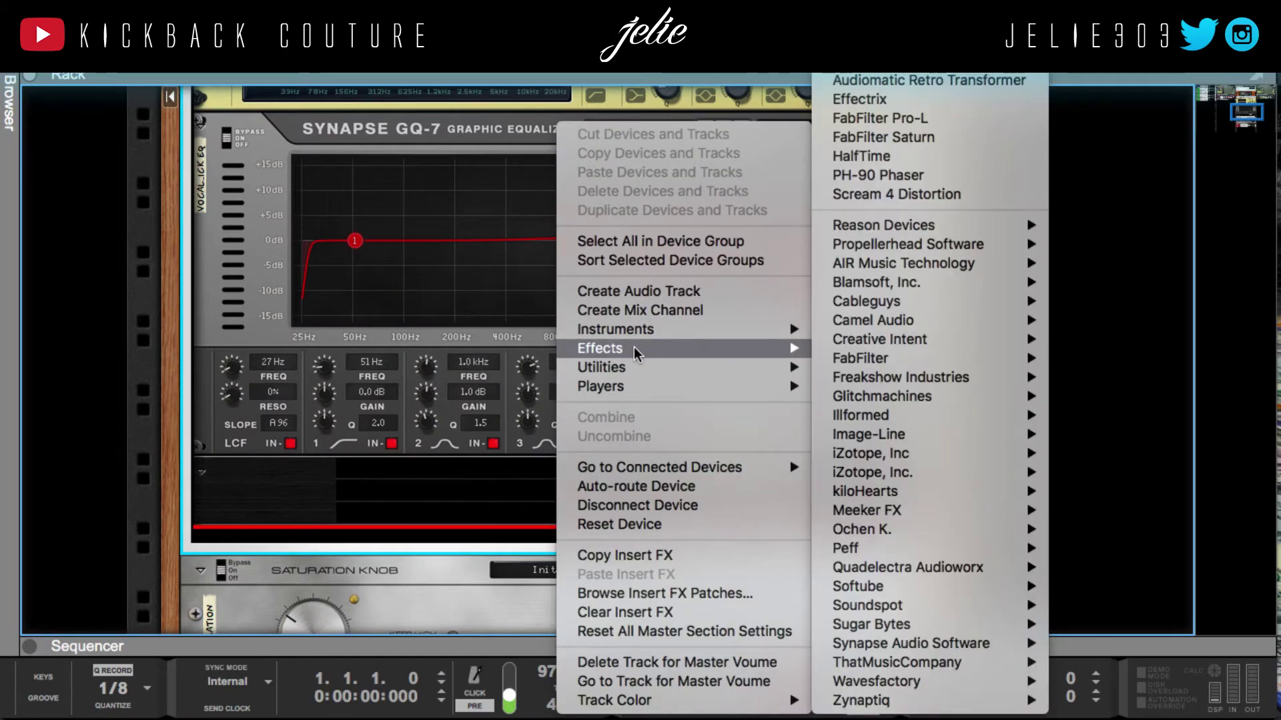
mouse_move(876, 227)
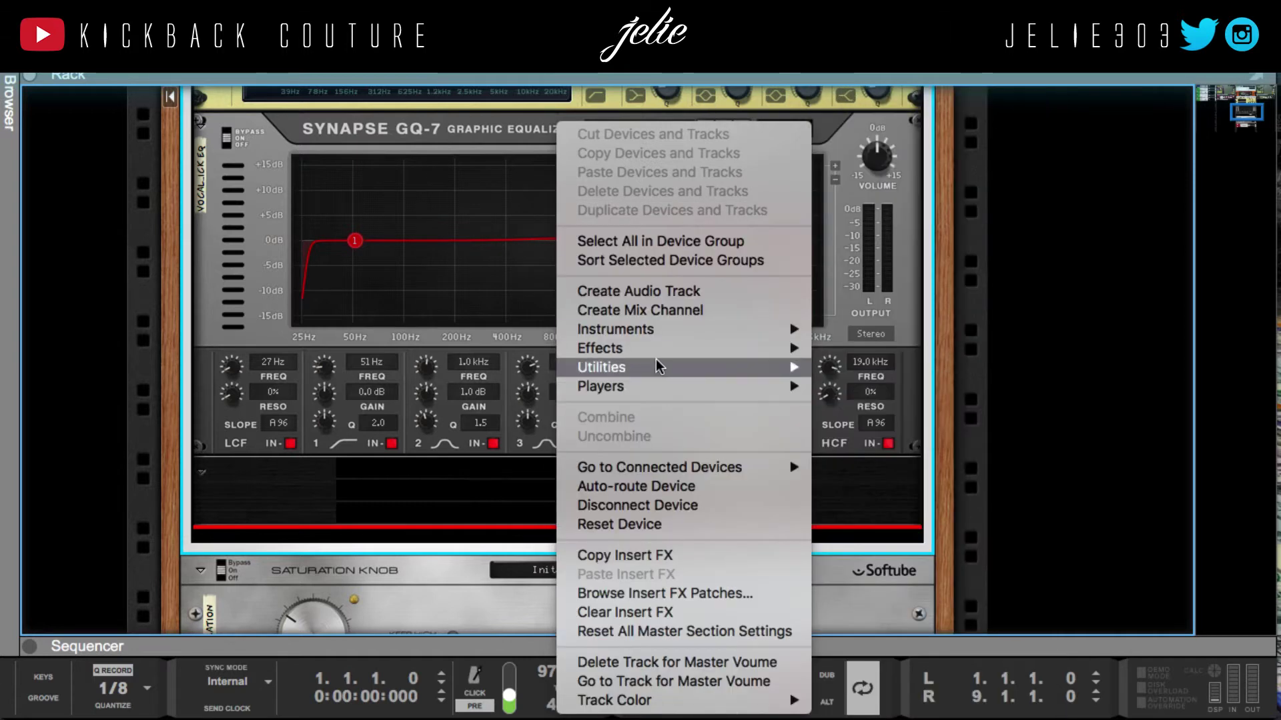
mouse_move(678, 367)
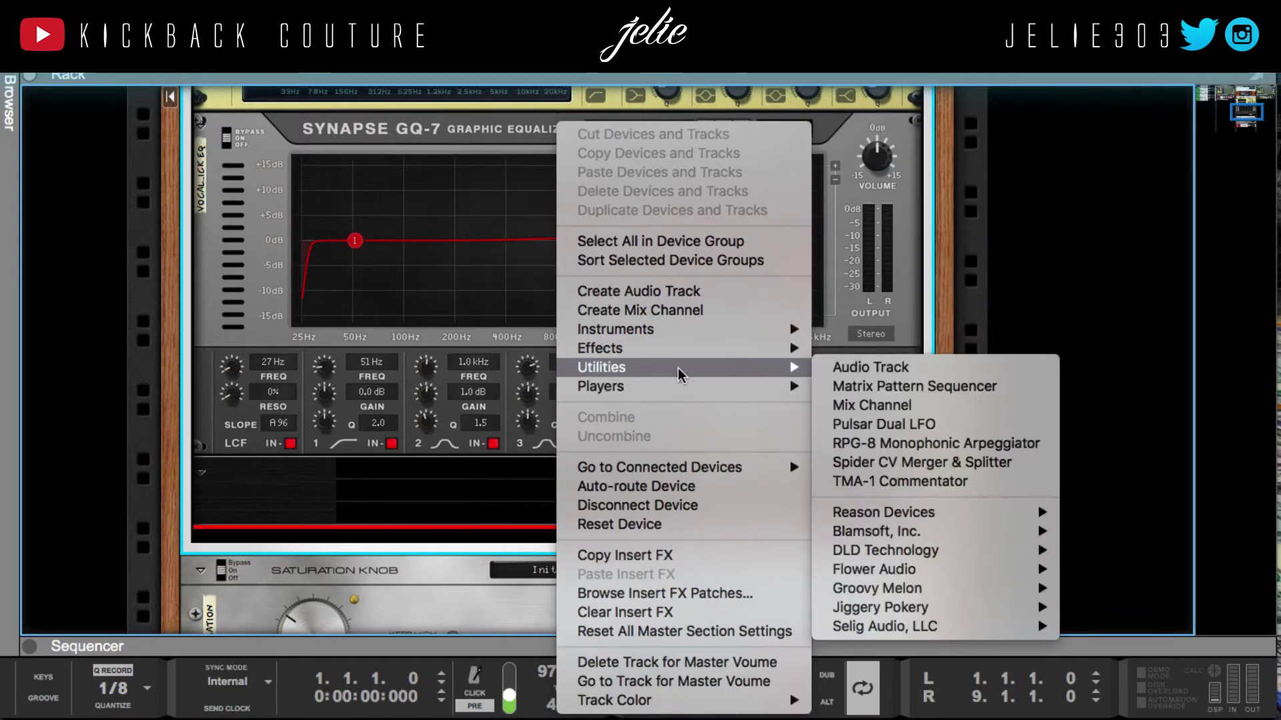
mouse_move(883, 509)
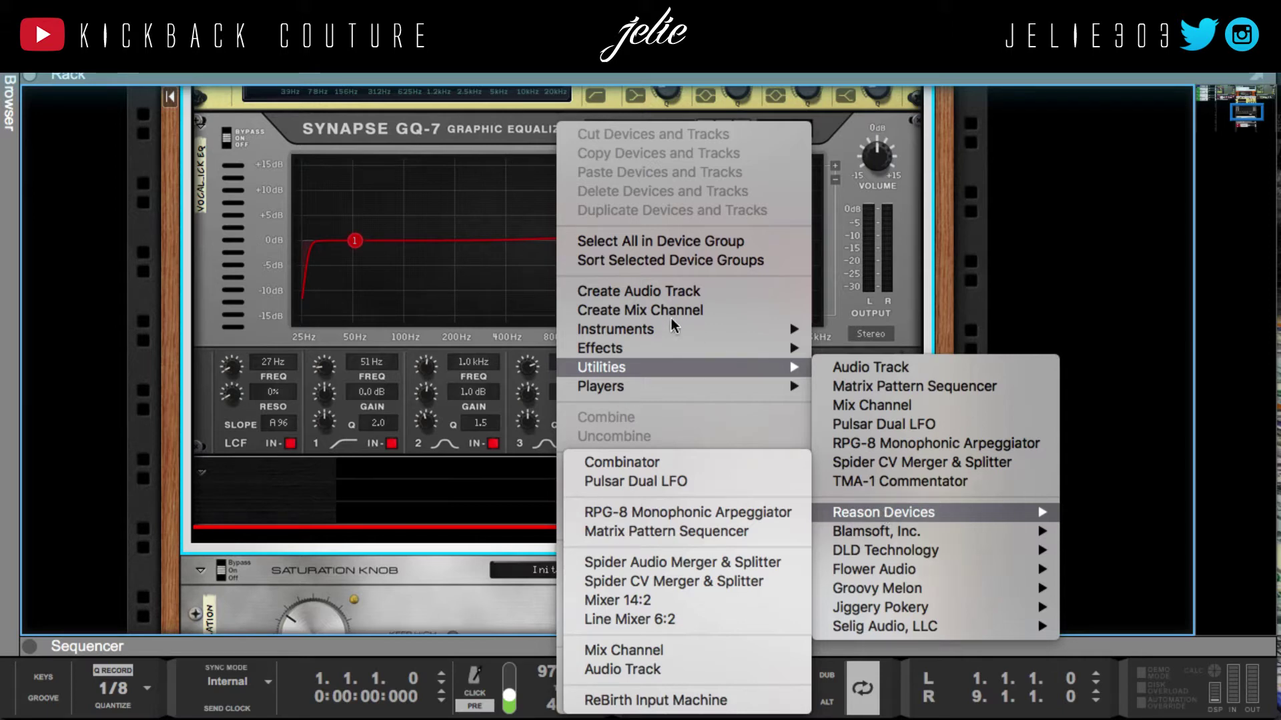
mouse_move(660, 348)
mouse_move(887, 228)
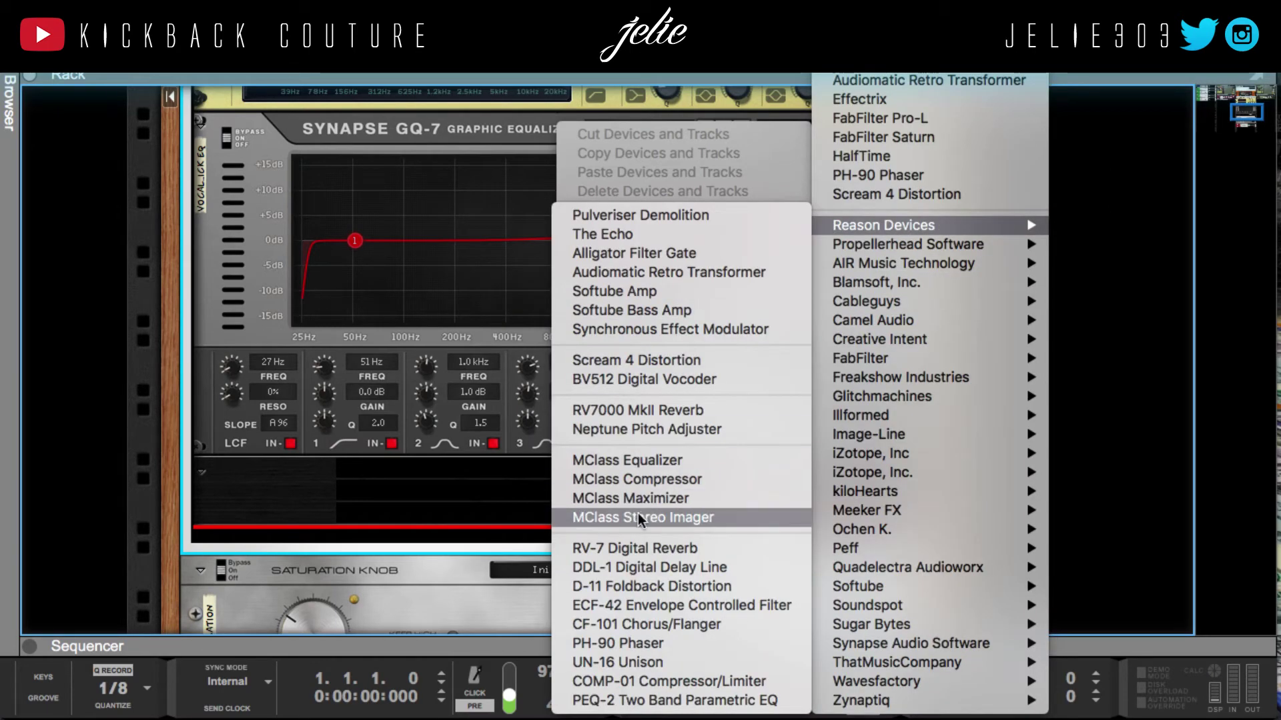
click(638, 515)
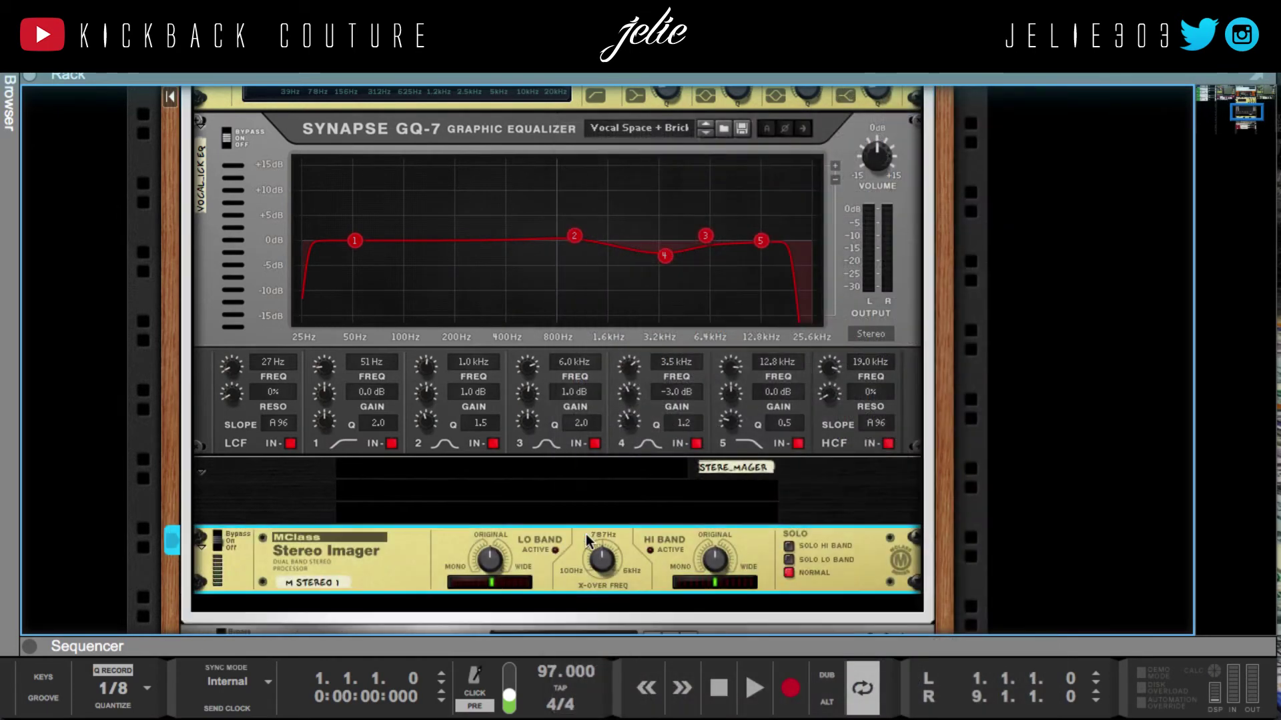
key(Tab)
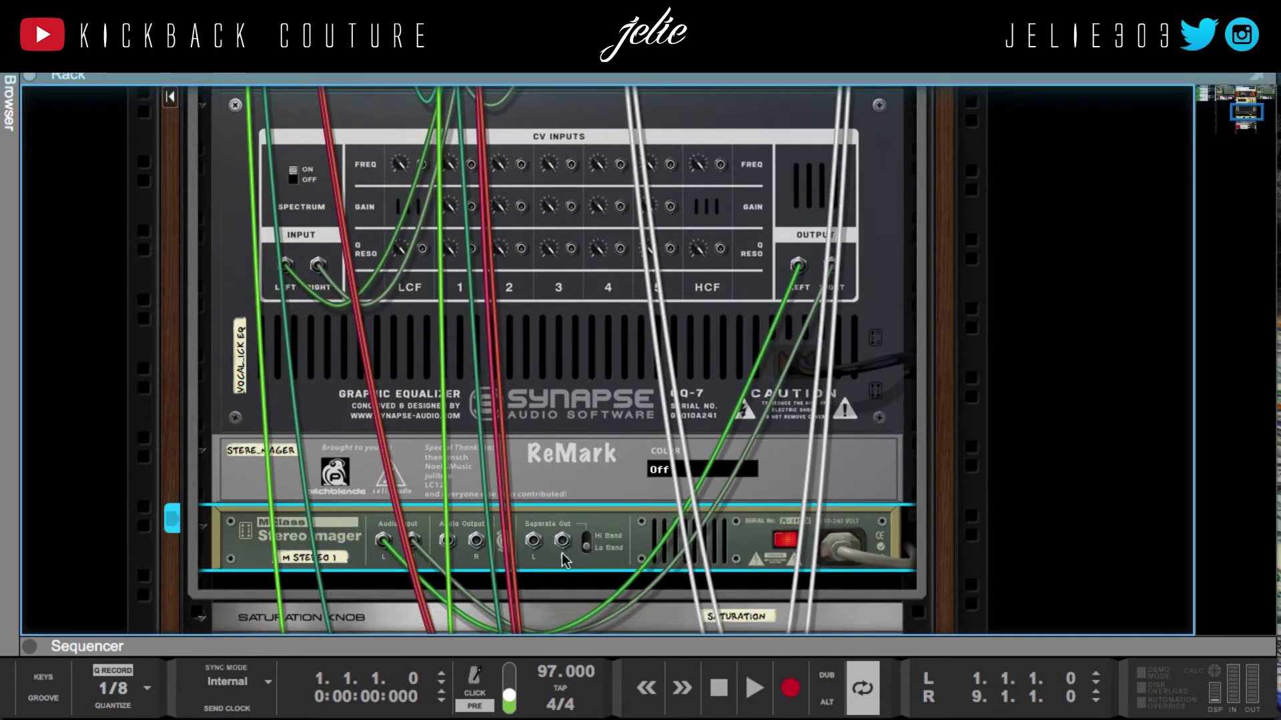
key(Tab)
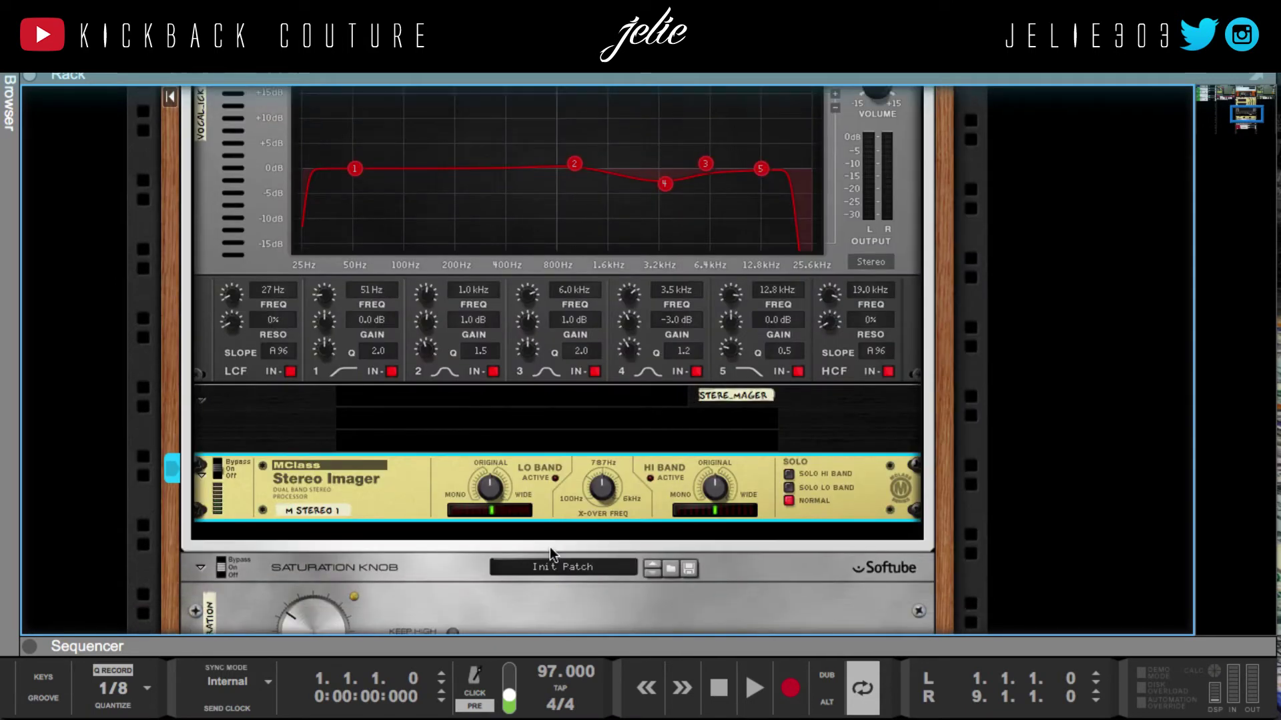
Turn the MClass Stereo Imager's low band width fully to mono
drag(602, 494, 603, 540)
drag(511, 497, 507, 517)
scroll(480, 538, down, 2)
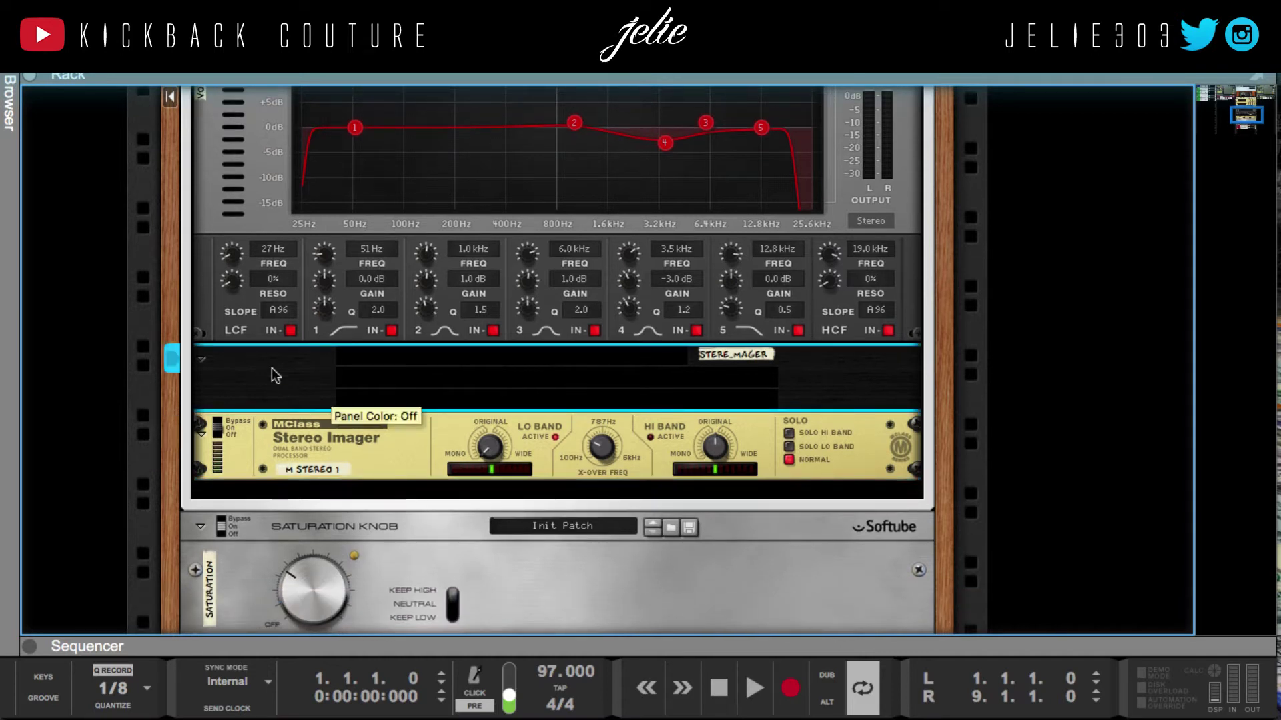
Place a duplicate of the Stereo imager divider below the MClass Stereo Imager and set its panel color to Bright Lime
key(ctrl+d)
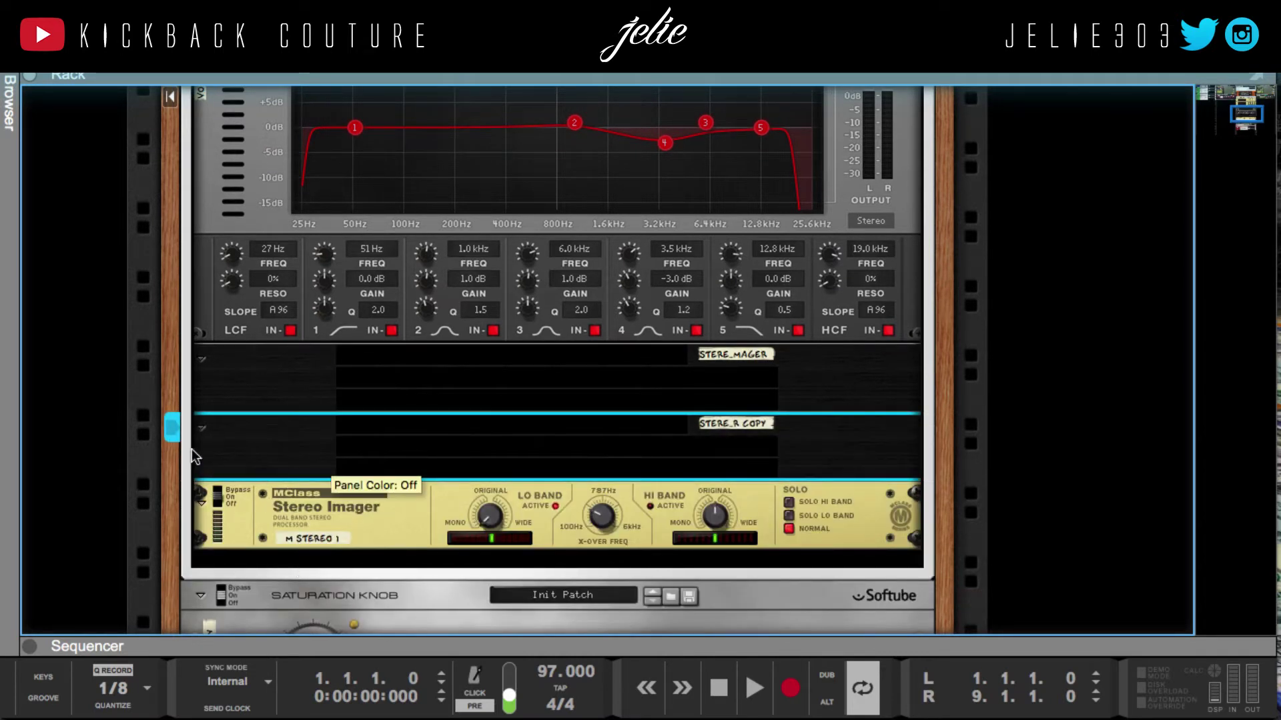
drag(201, 450, 711, 494)
click(874, 517)
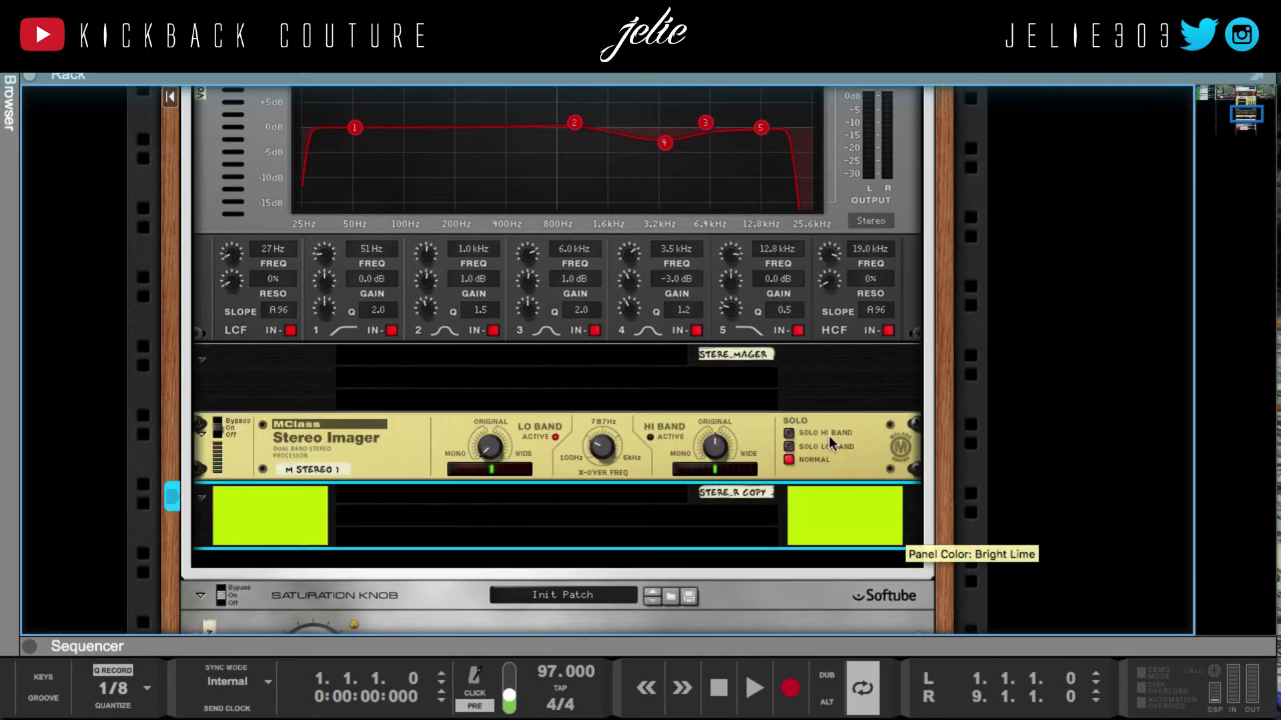
Rename the Bright Lime divider as Compressors
scroll(270, 478, down, 1)
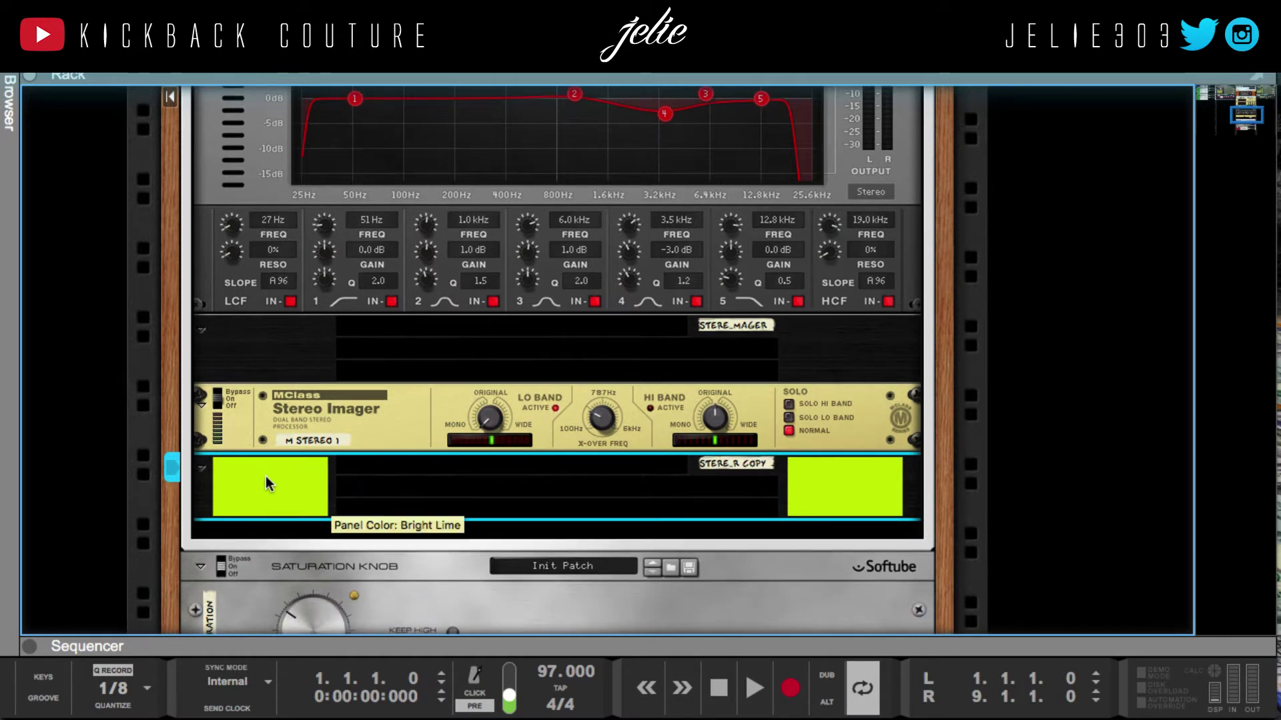
scroll(266, 482, down, 2)
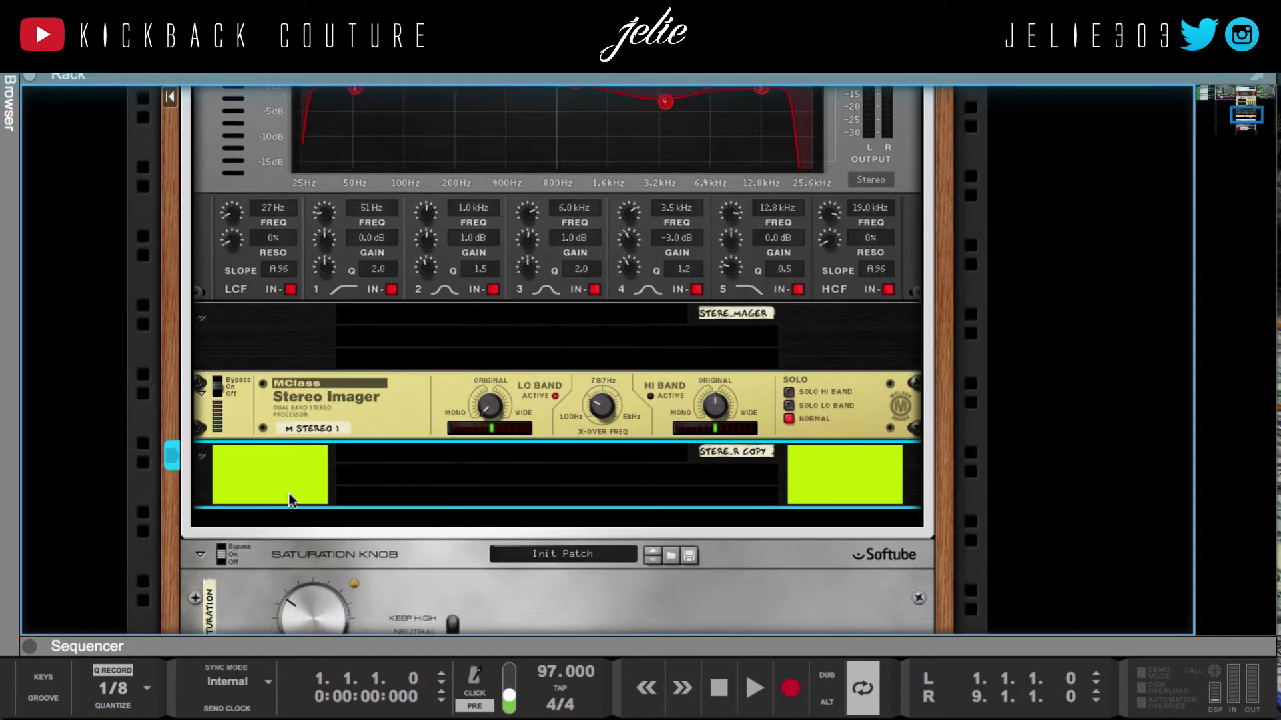
double_click(737, 451)
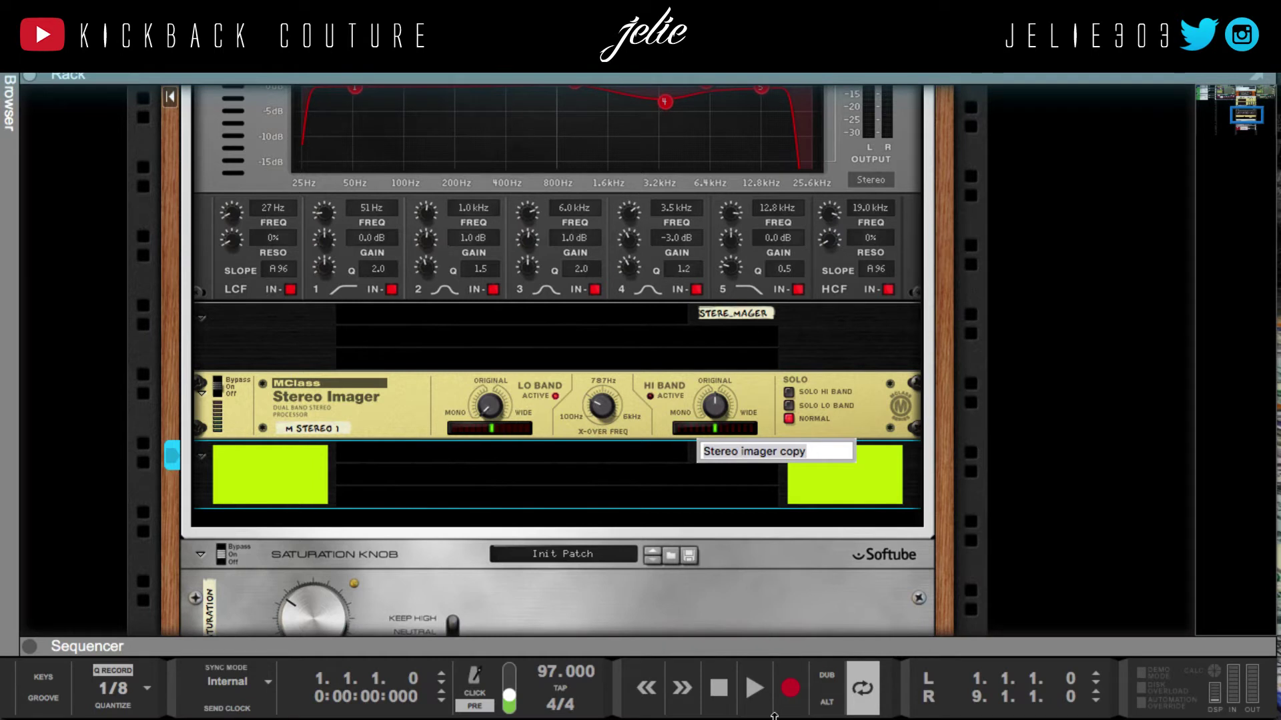
key(BackSpace)
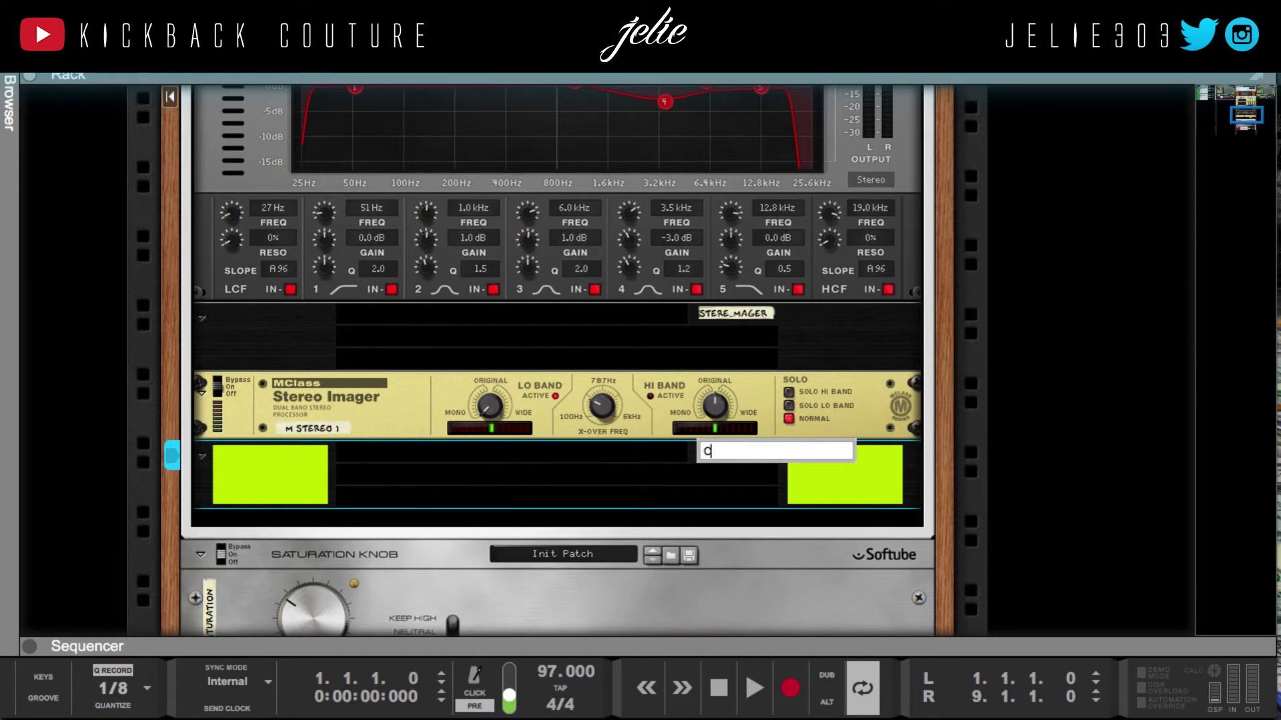
text(Compressor)
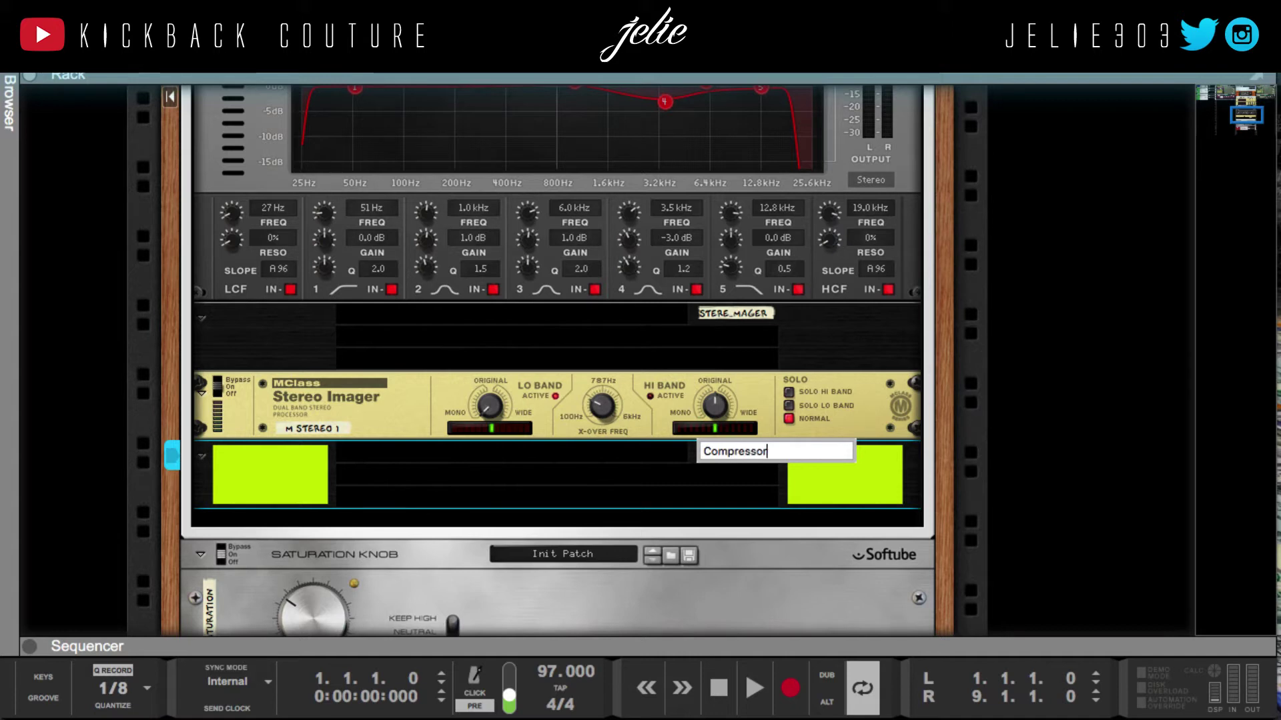
text(s)
key(Return)
Examine the rear cabling around the Synapse GQ-7, the MClass Stereo Imager and the devices below the Compressors divider
key(Tab)
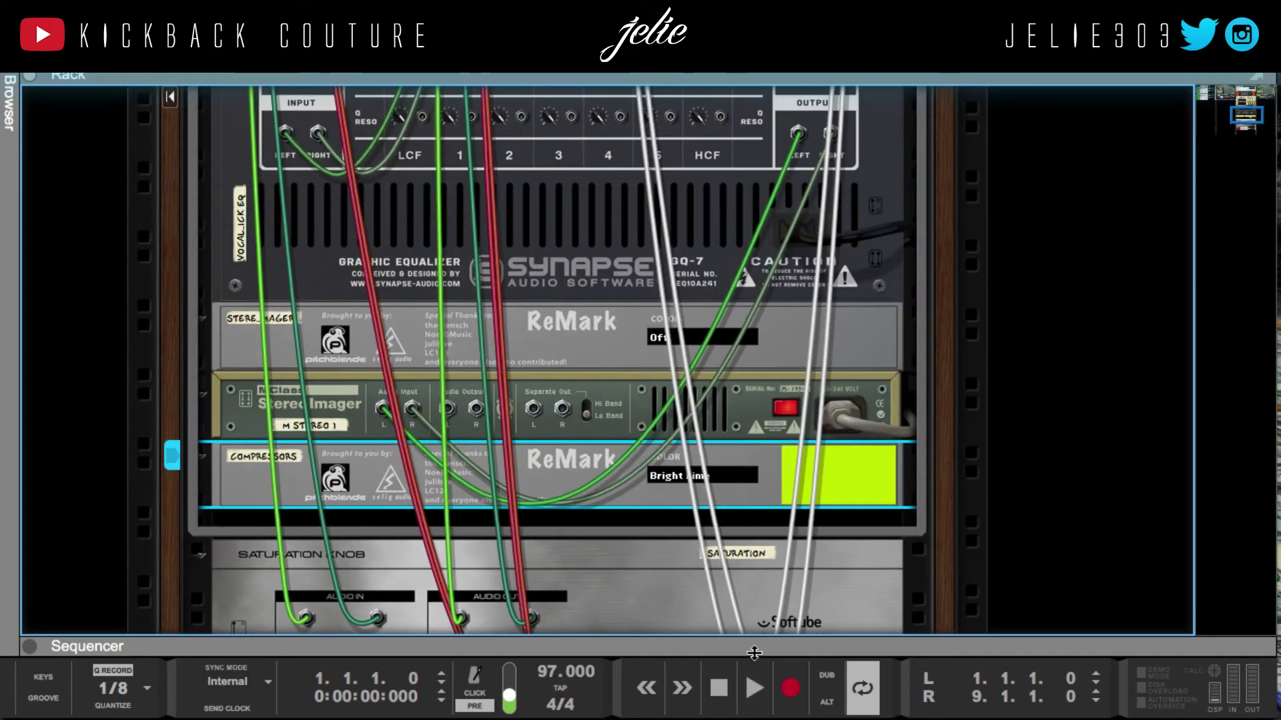
scroll(514, 337, up, 5)
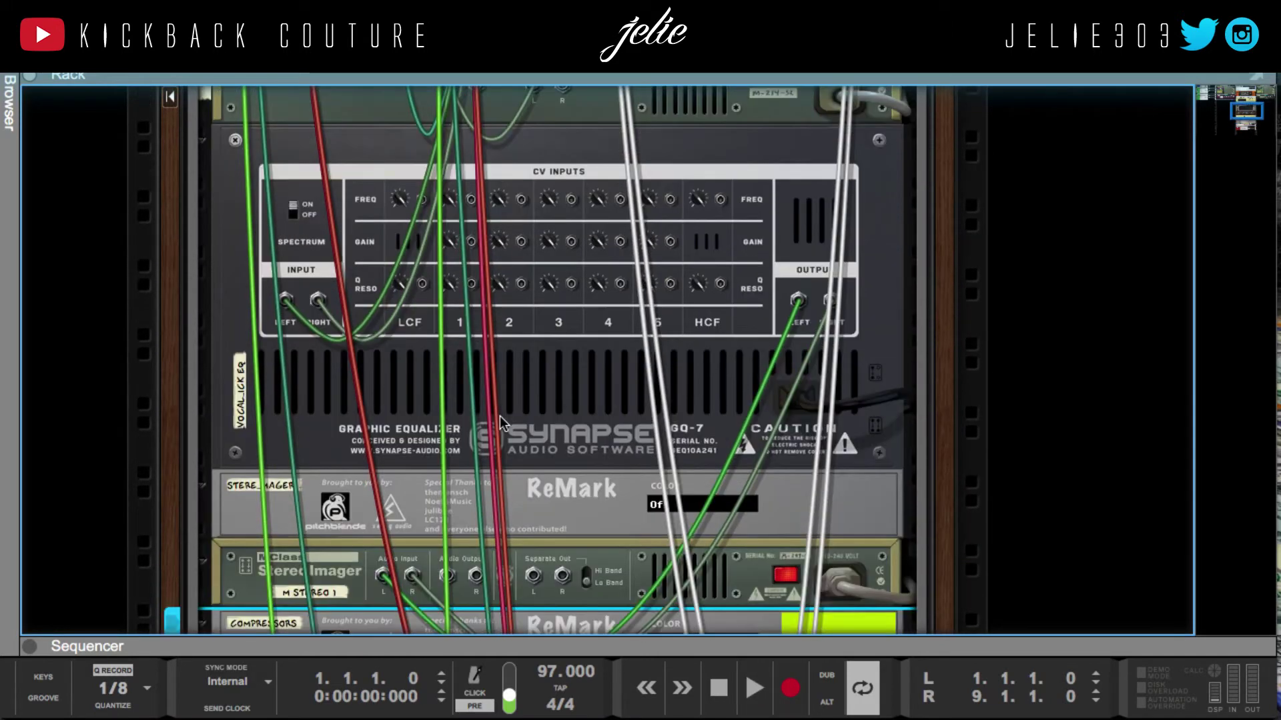
scroll(499, 415, down, 4)
key(Tab)
scroll(490, 422, down, 1)
key(Tab)
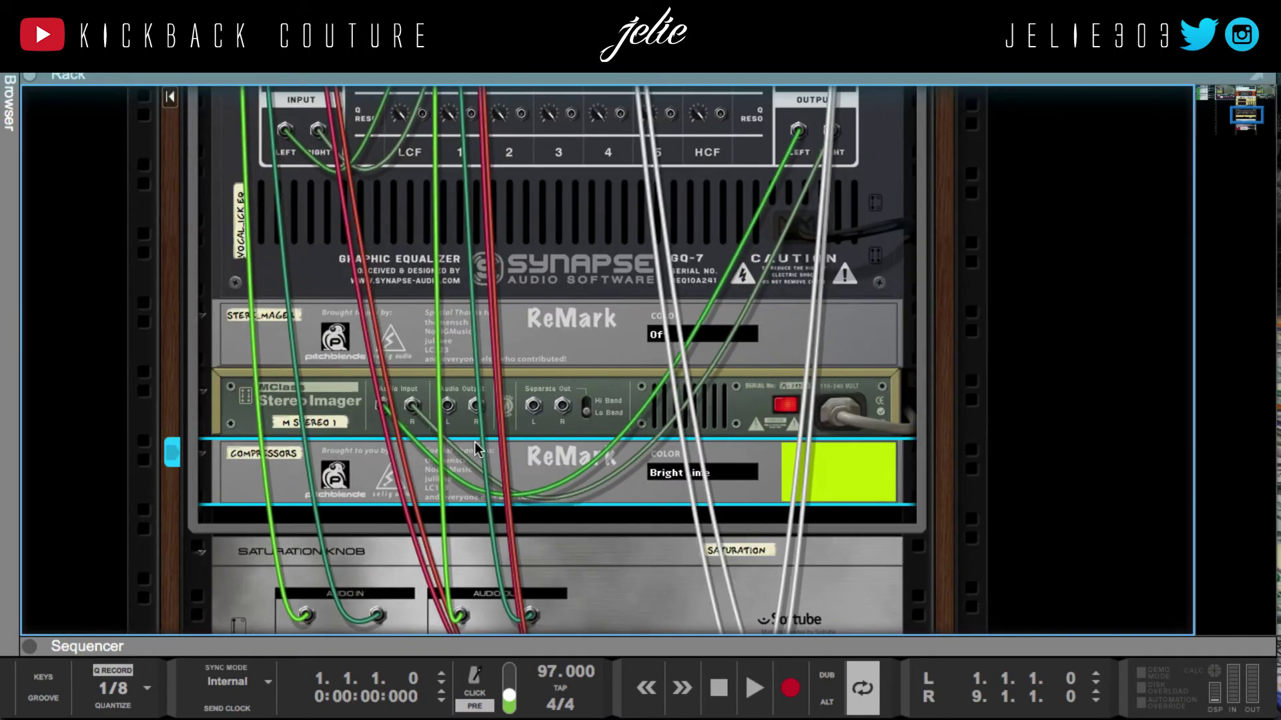
scroll(474, 442, down, 6)
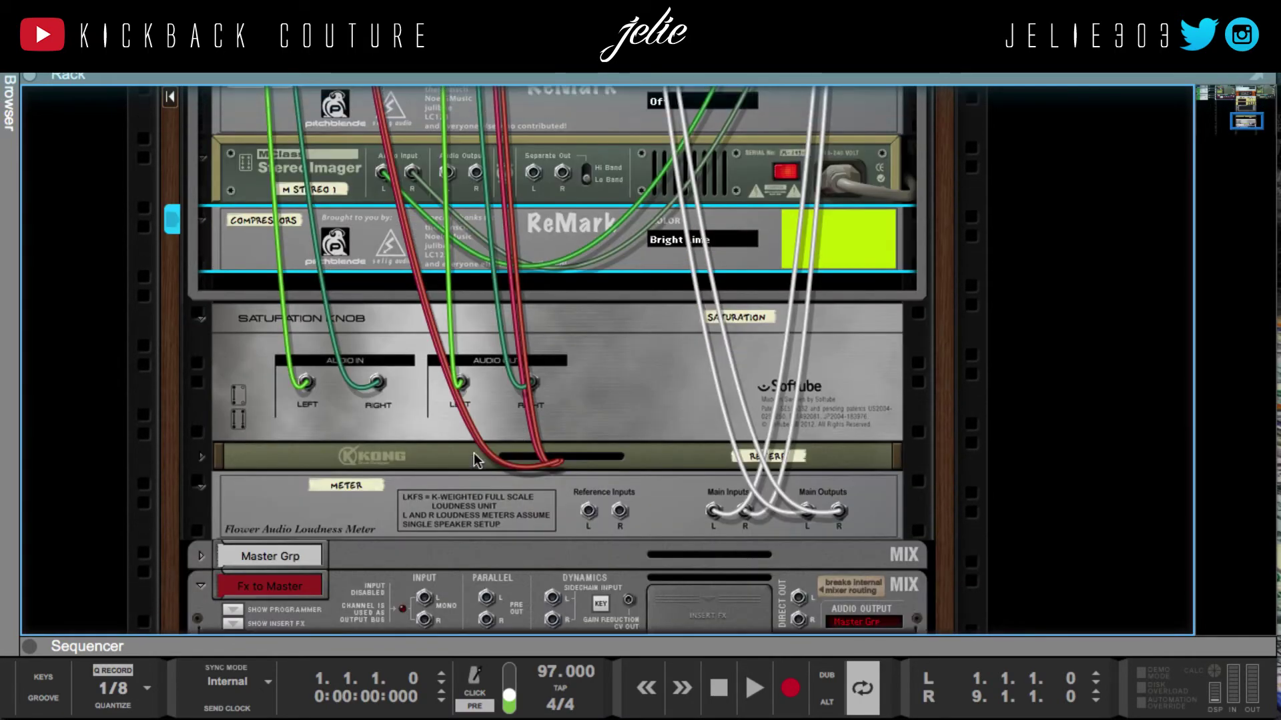
scroll(474, 454, up, 5)
key(Tab)
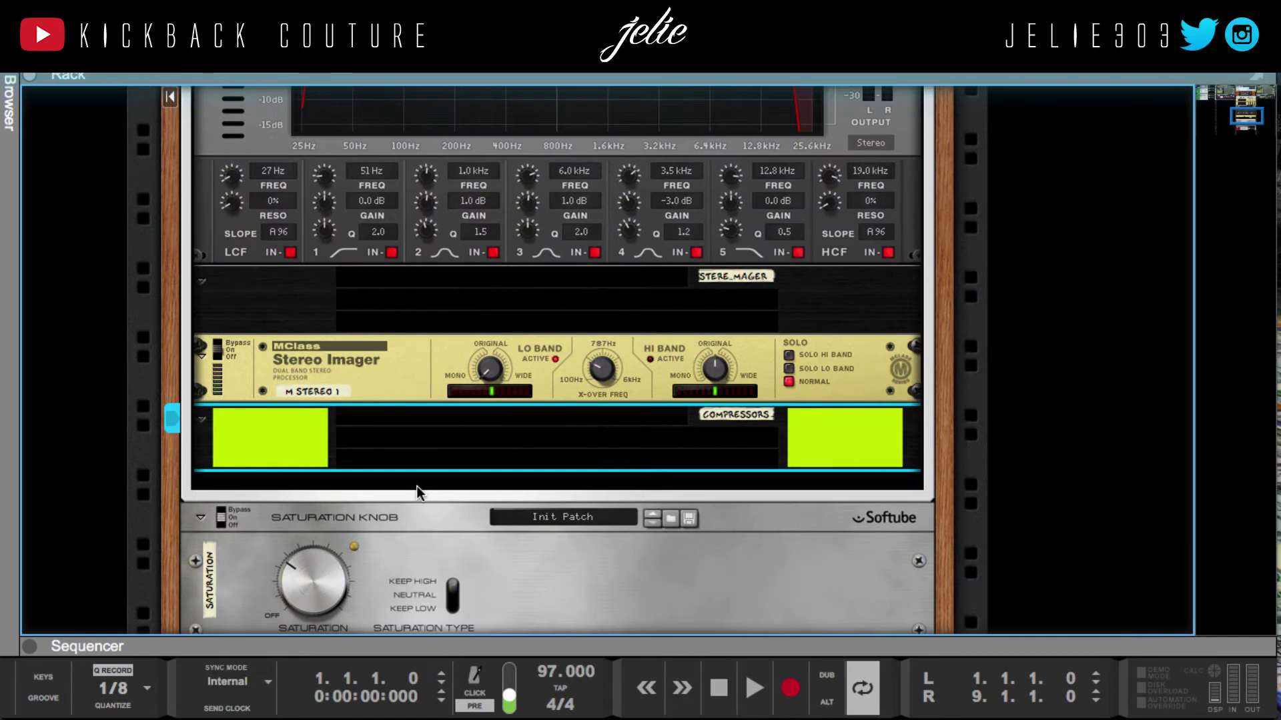
Add a Quadelectra Stereo Splitter below the Compressors divider
click(416, 487)
right_click(415, 486)
mouse_move(516, 379)
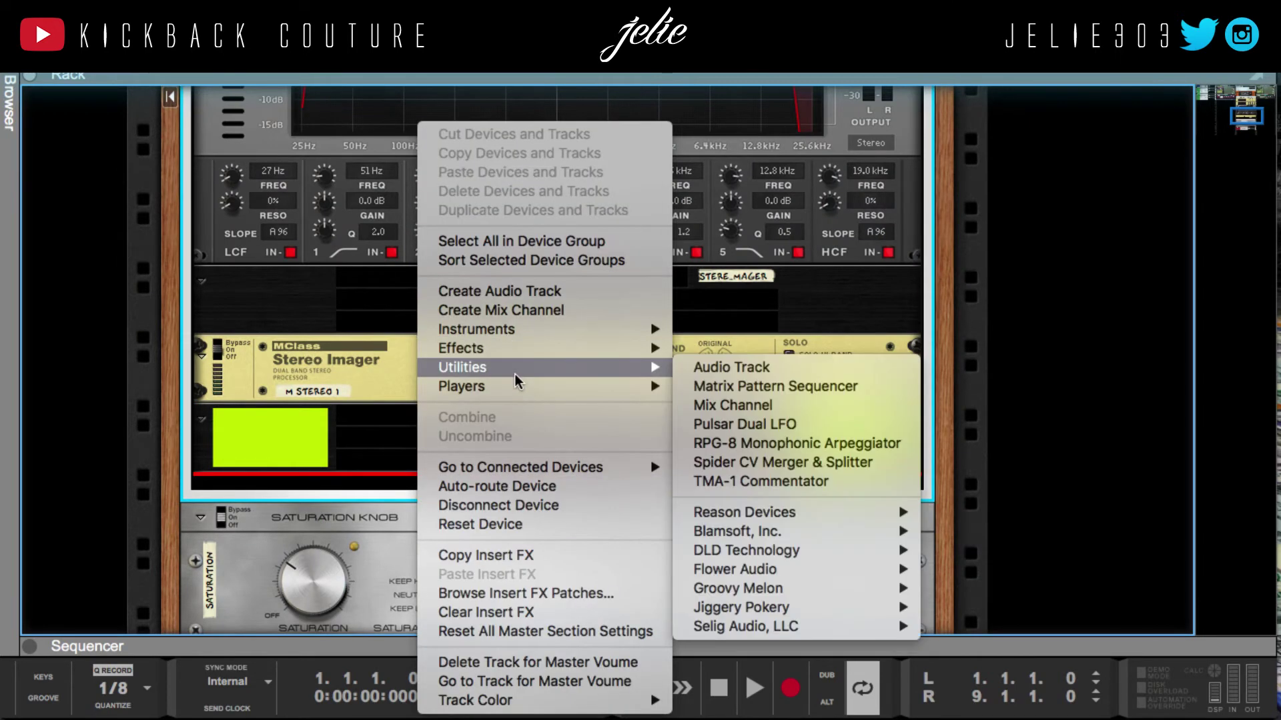
mouse_move(542, 348)
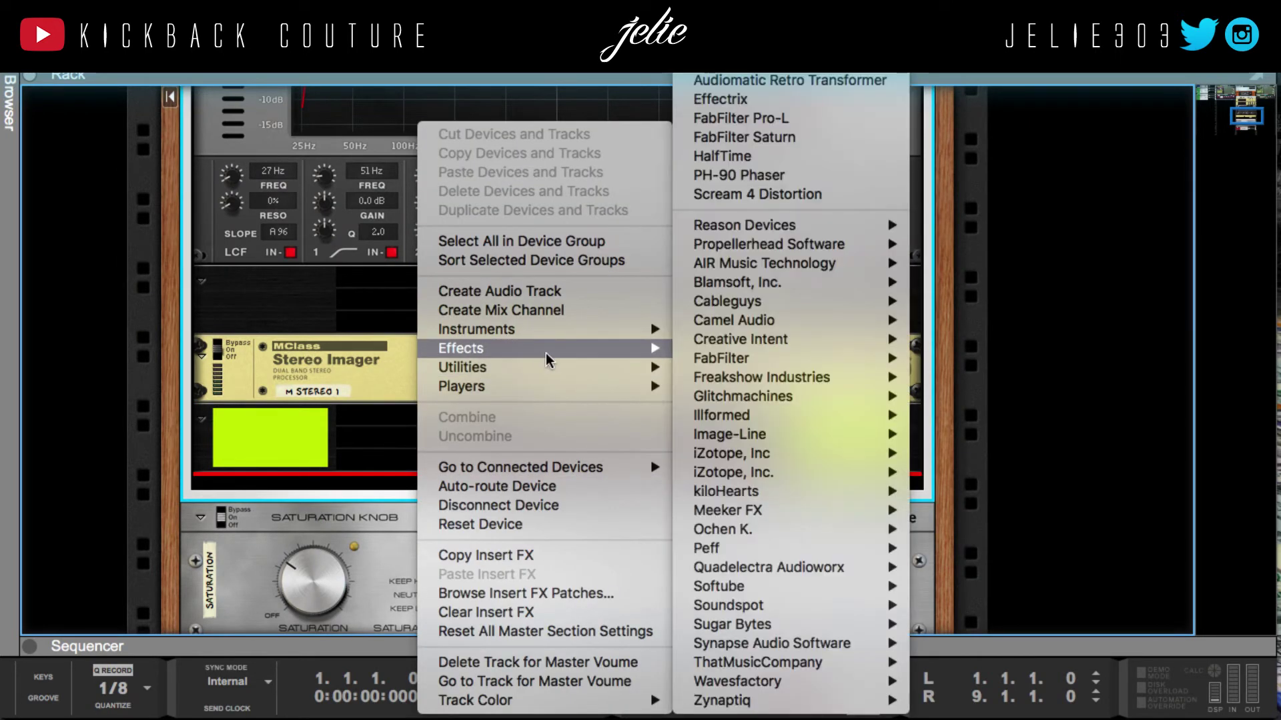
mouse_move(792, 574)
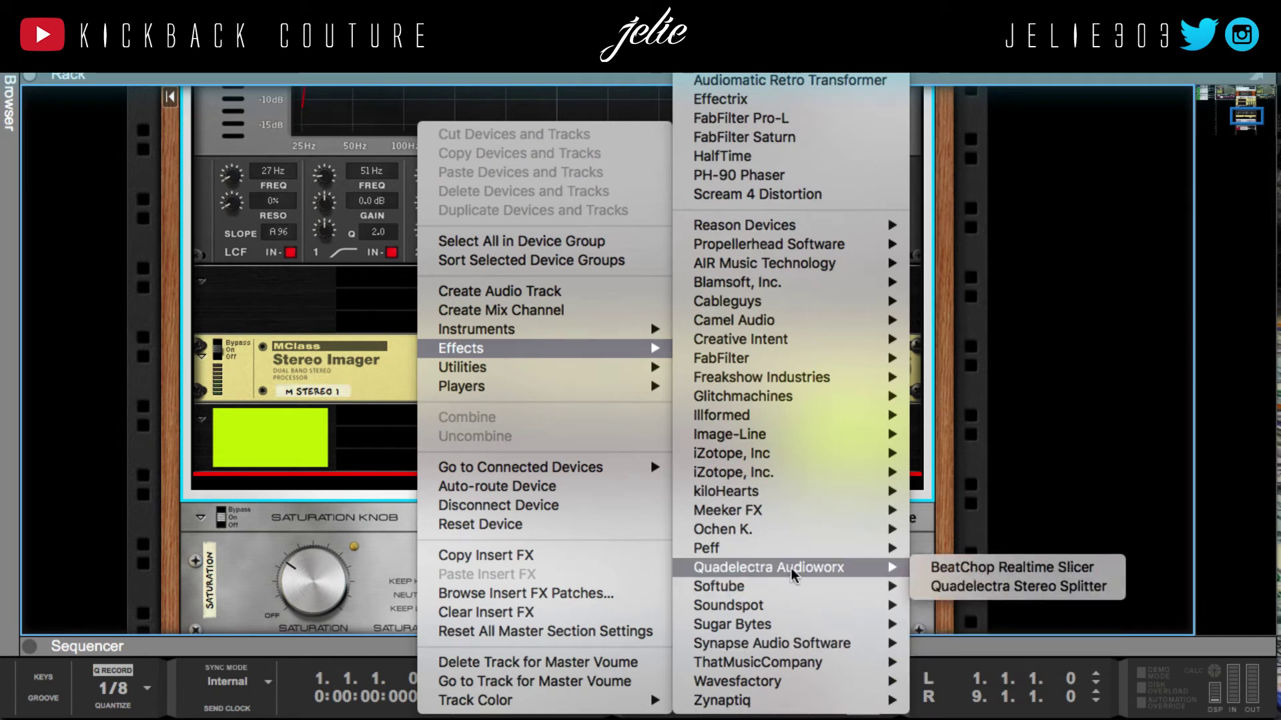
click(1008, 587)
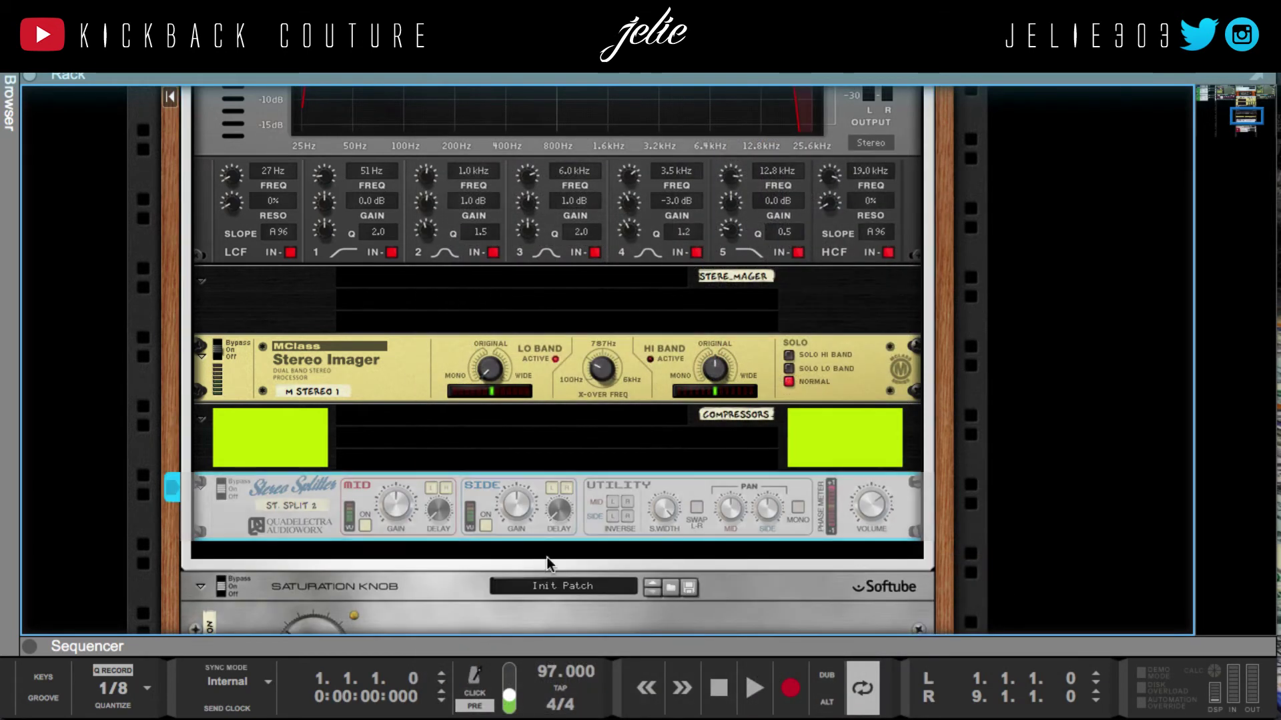
drag(314, 506, 320, 525)
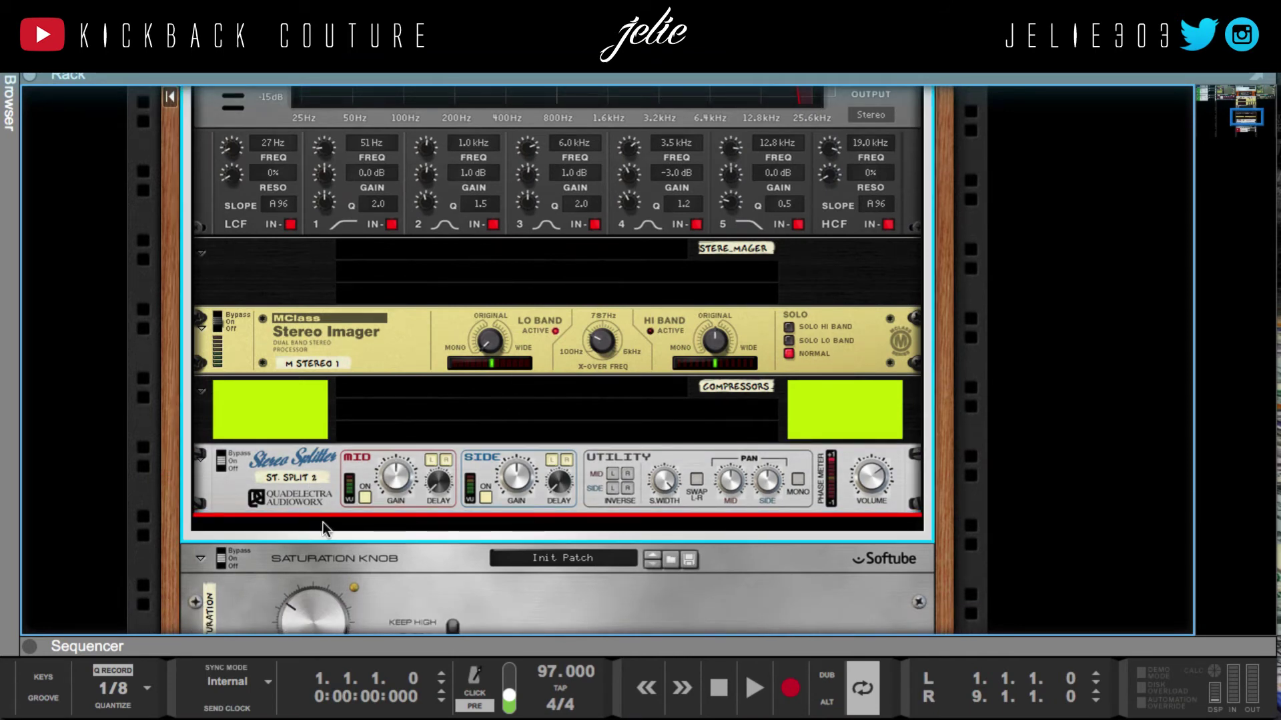
Add two Softube FET Compressors below the Stereo Splitter in the Compressors section
right_click(324, 529)
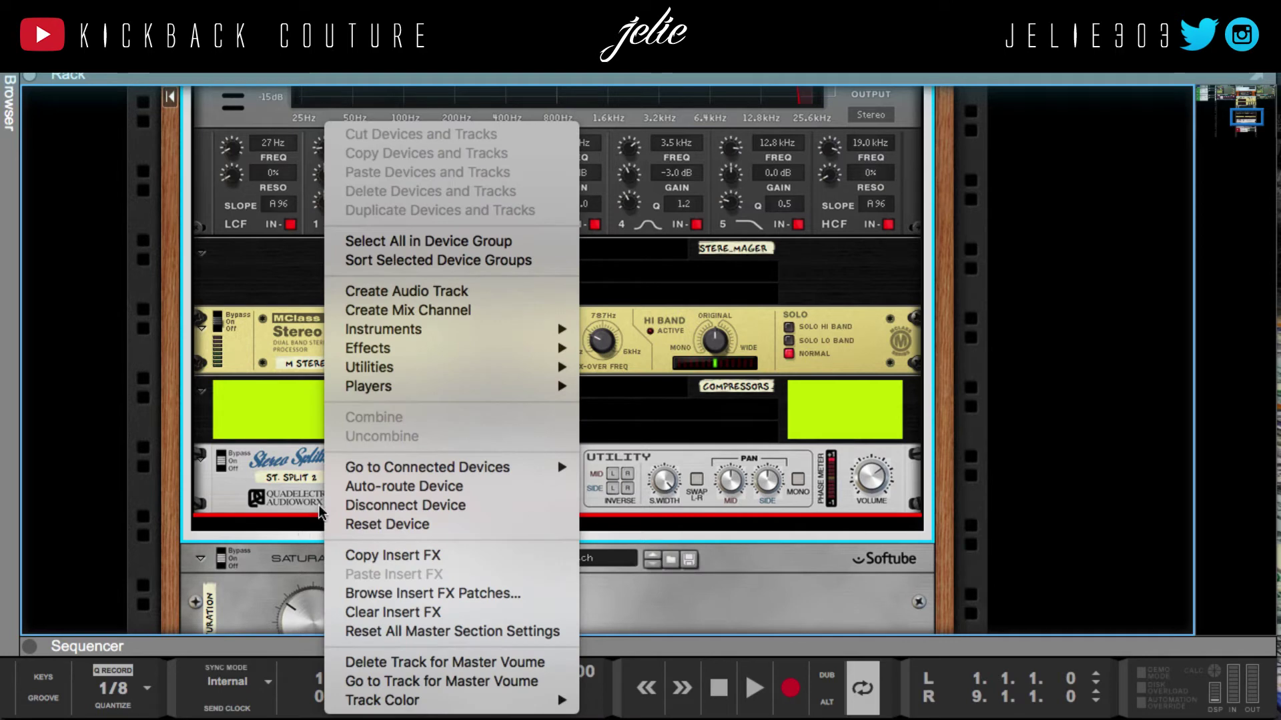
mouse_move(394, 353)
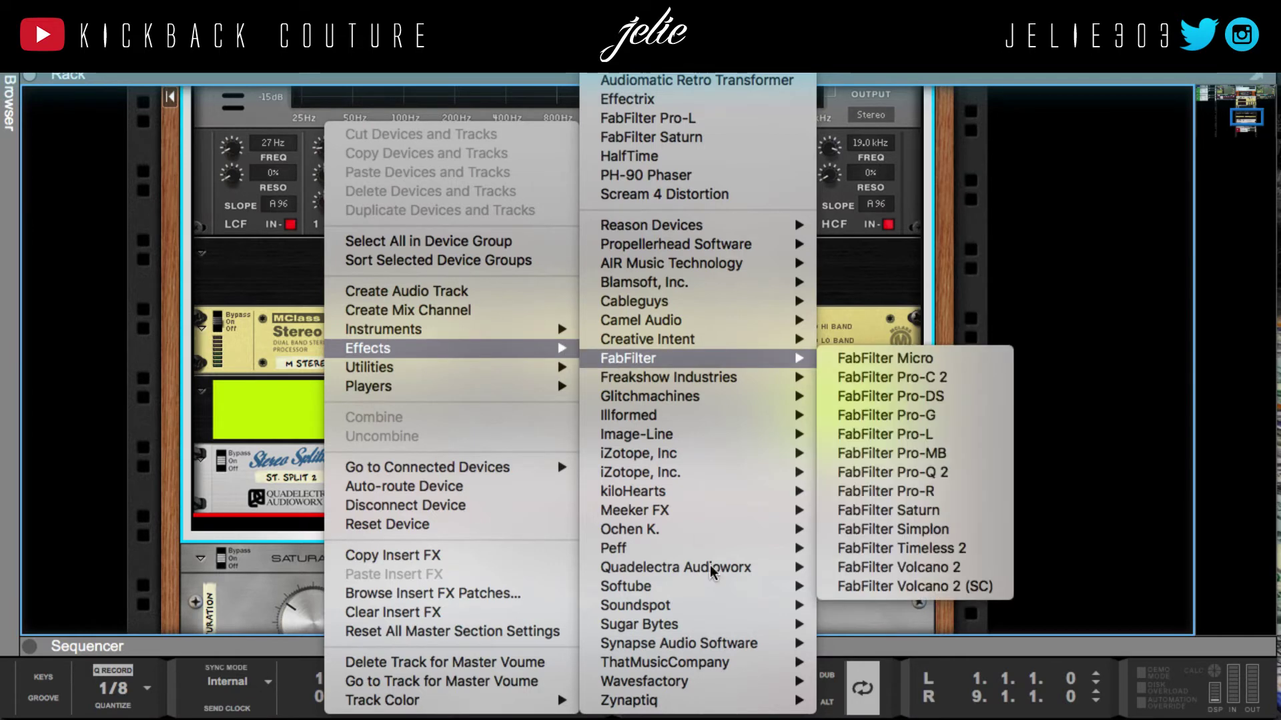
mouse_move(710, 582)
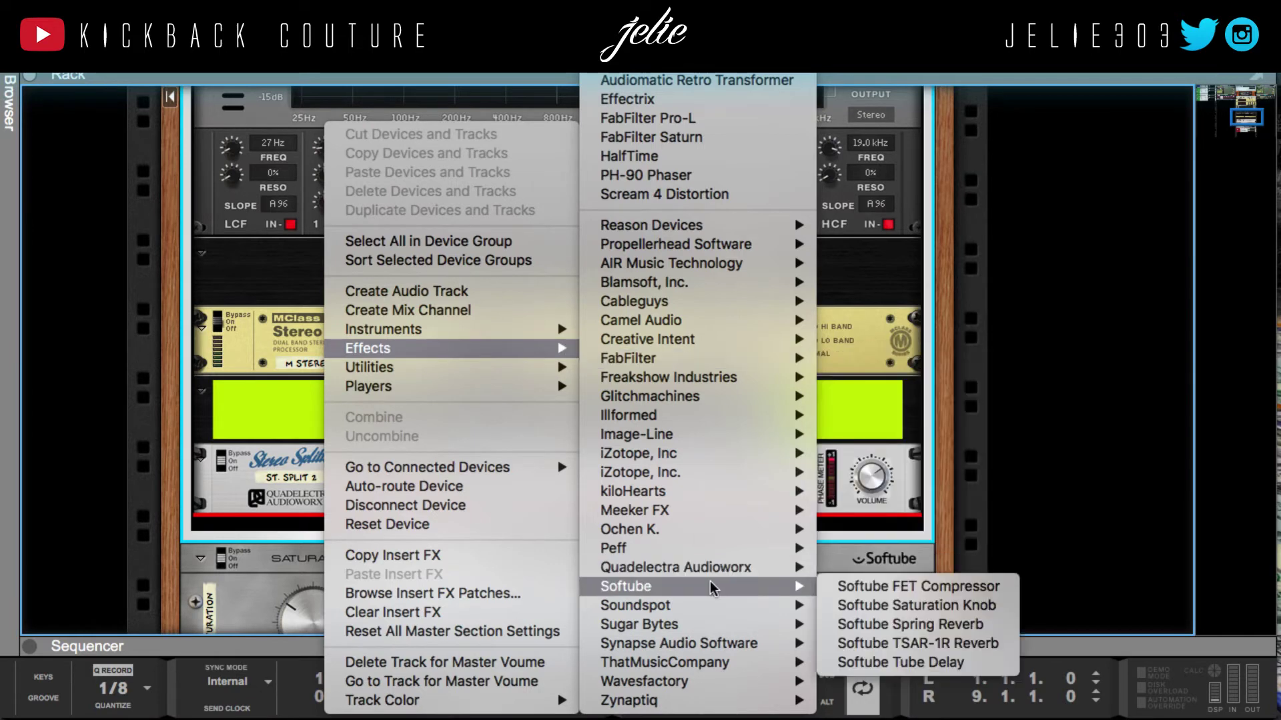
click(884, 585)
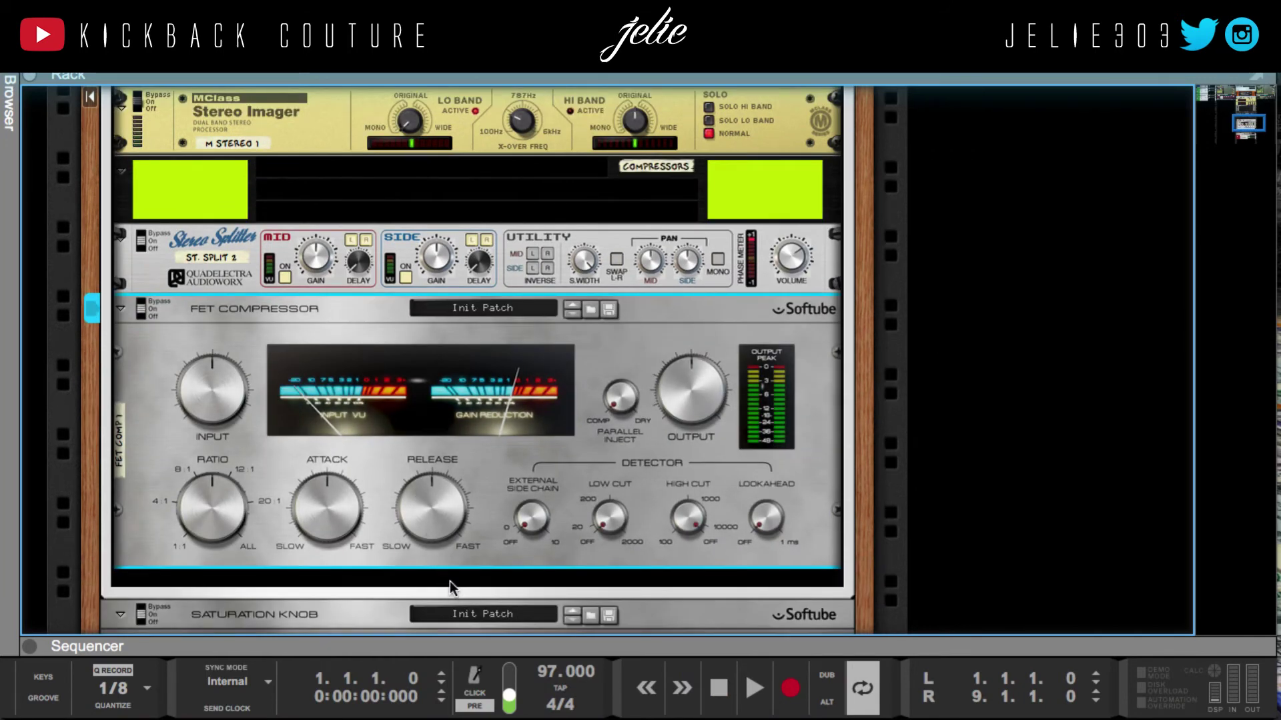
right_click(451, 580)
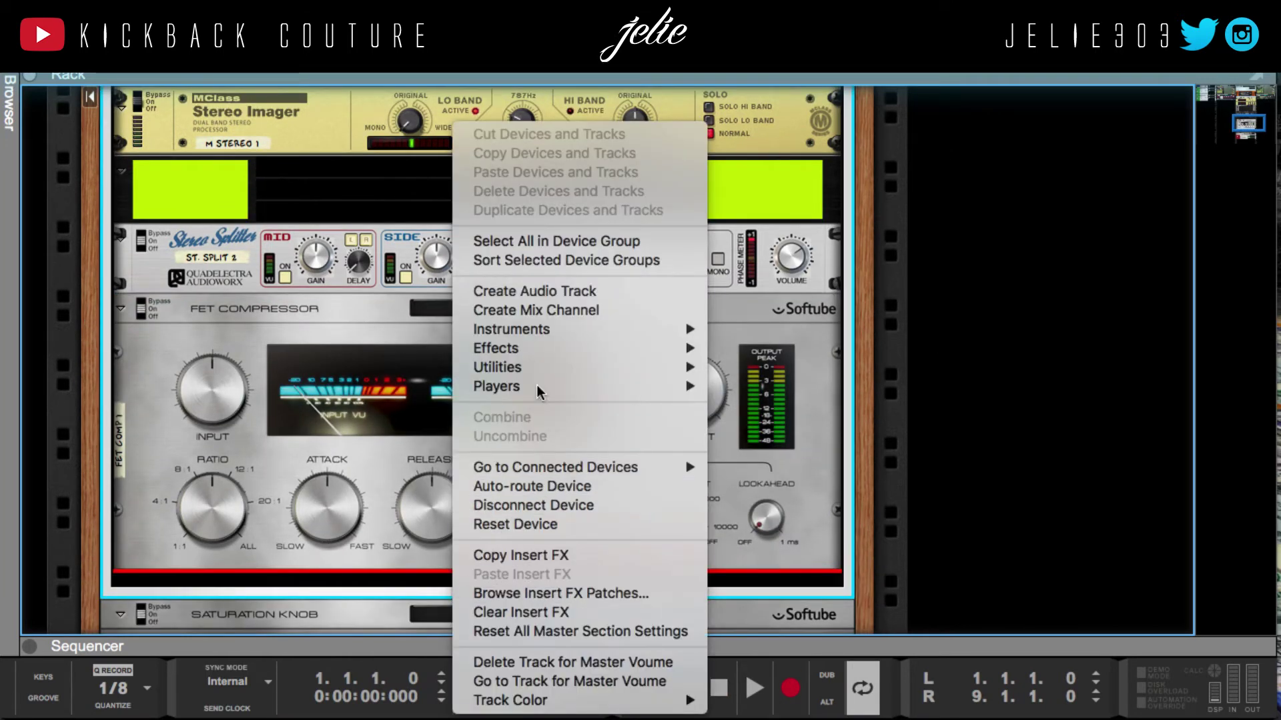
mouse_move(542, 344)
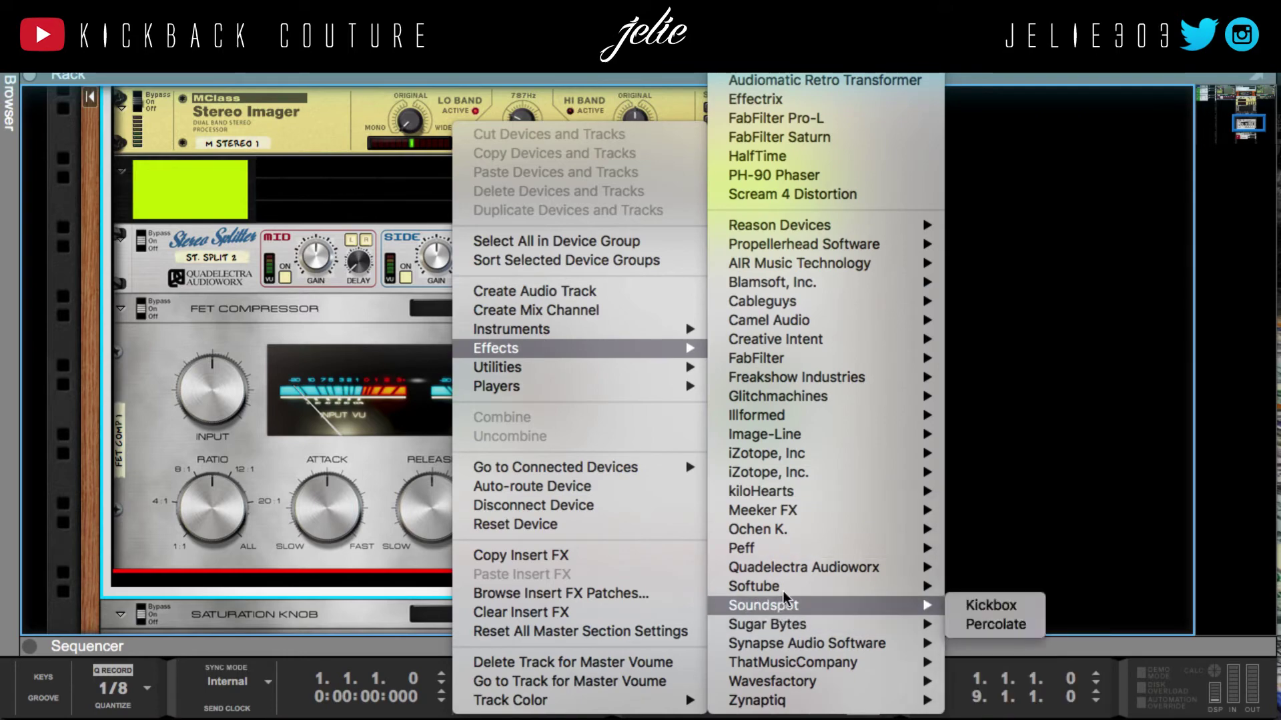
mouse_move(815, 587)
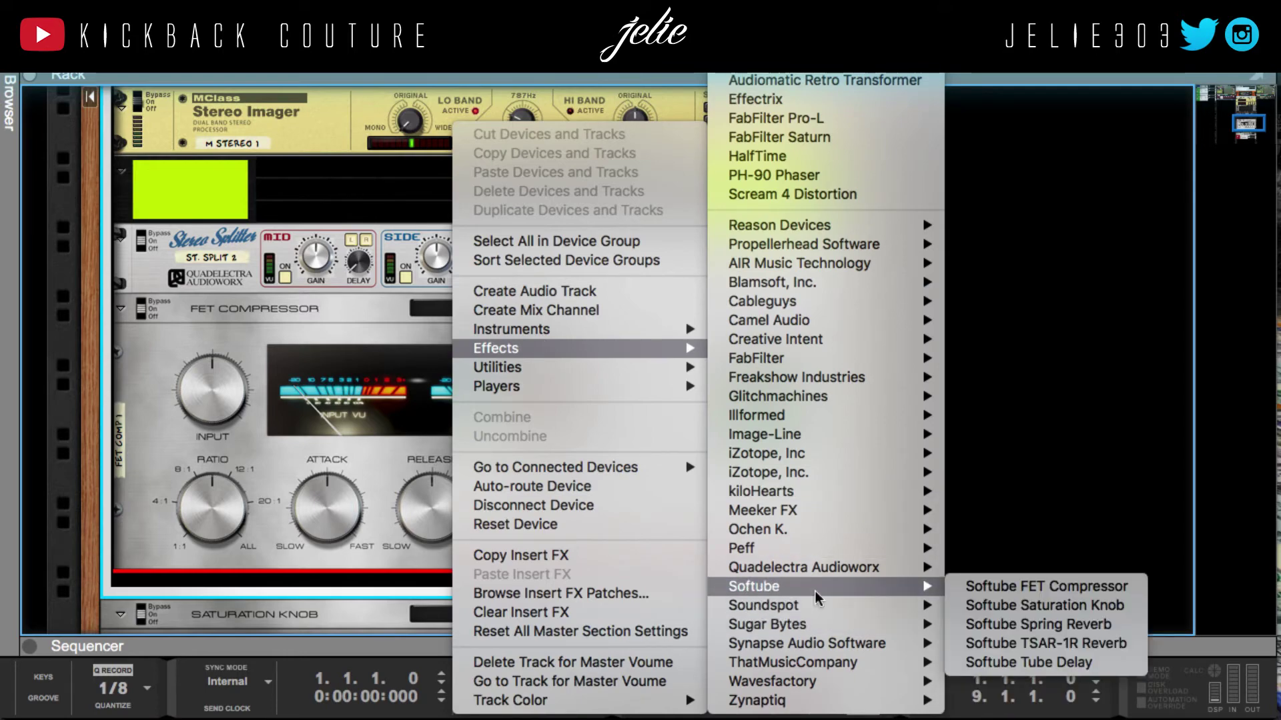
click(1047, 591)
Cable the Stereo Splitter's mid insert send and return through the first FET Compressor, and its side insert through the second
key(Tab)
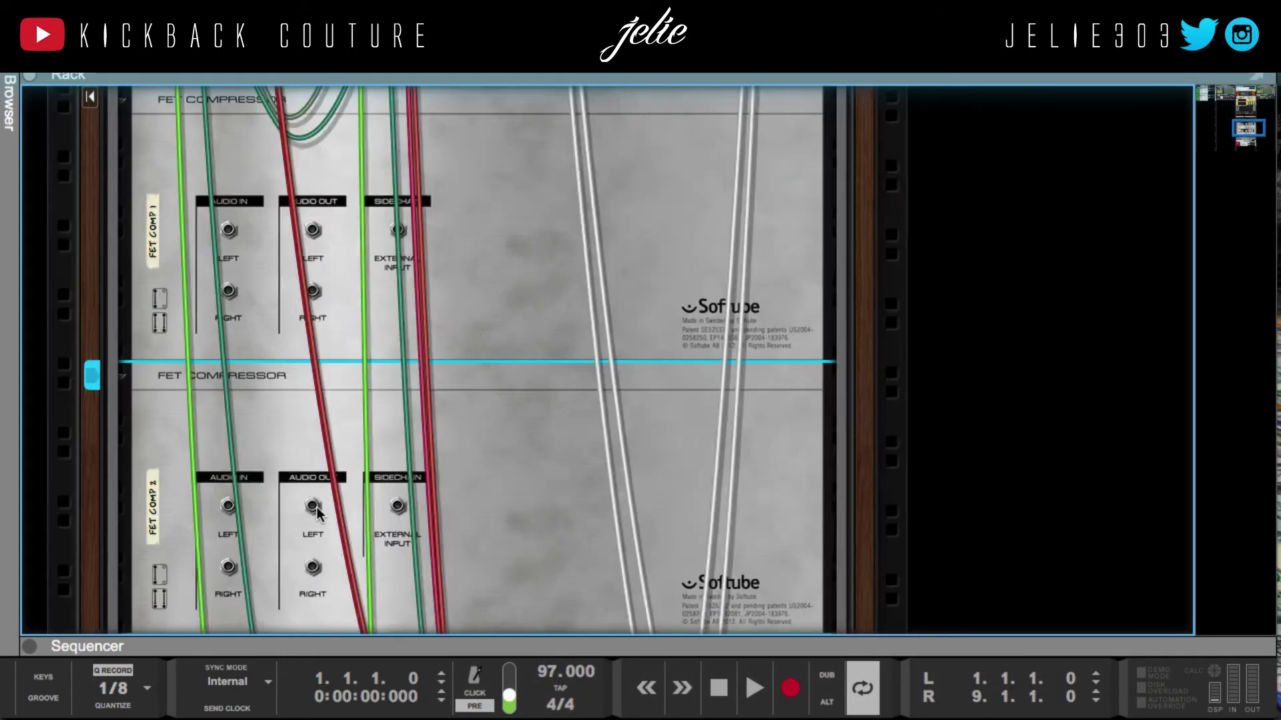
scroll(290, 385, up, 5)
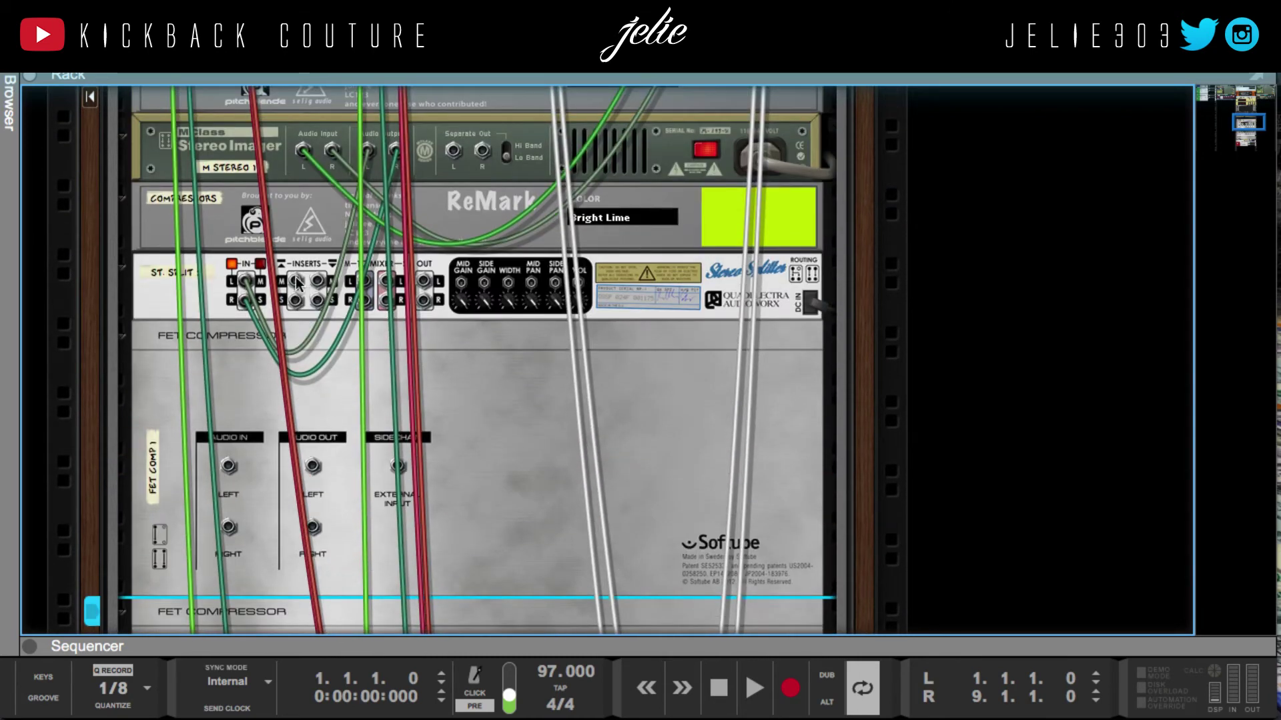
drag(295, 281, 230, 474)
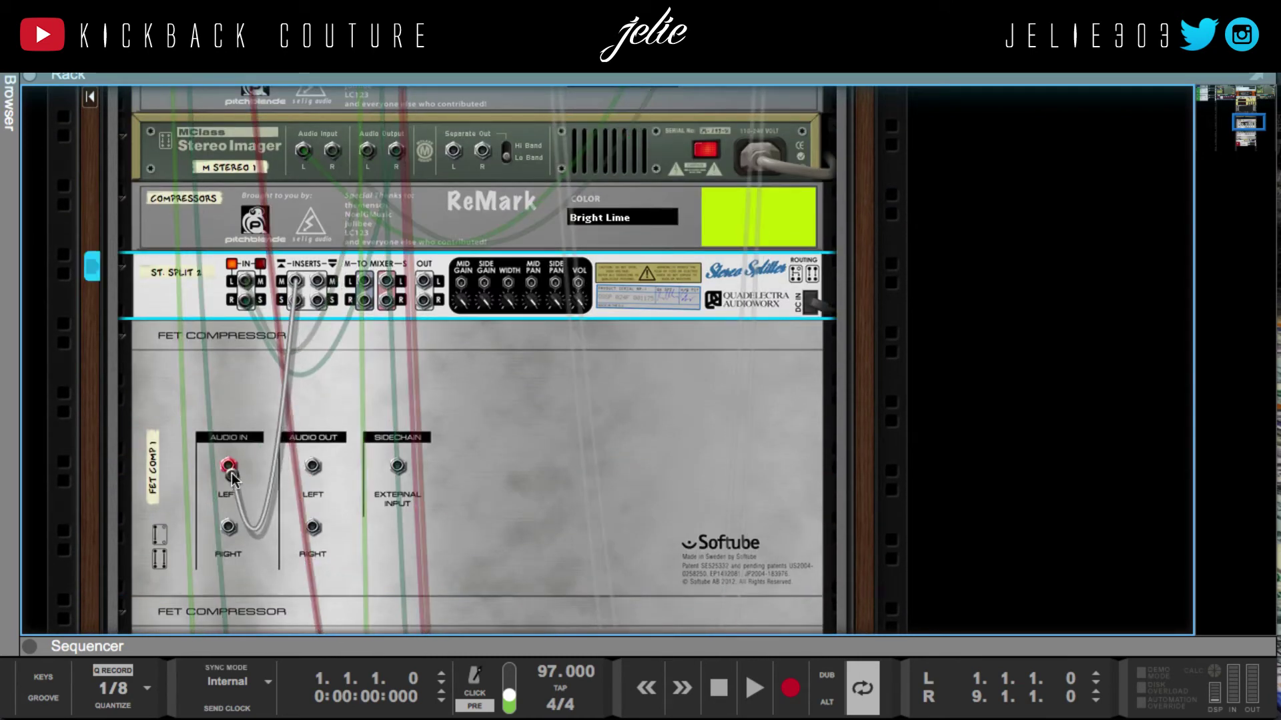
drag(319, 280, 313, 527)
drag(294, 304, 230, 603)
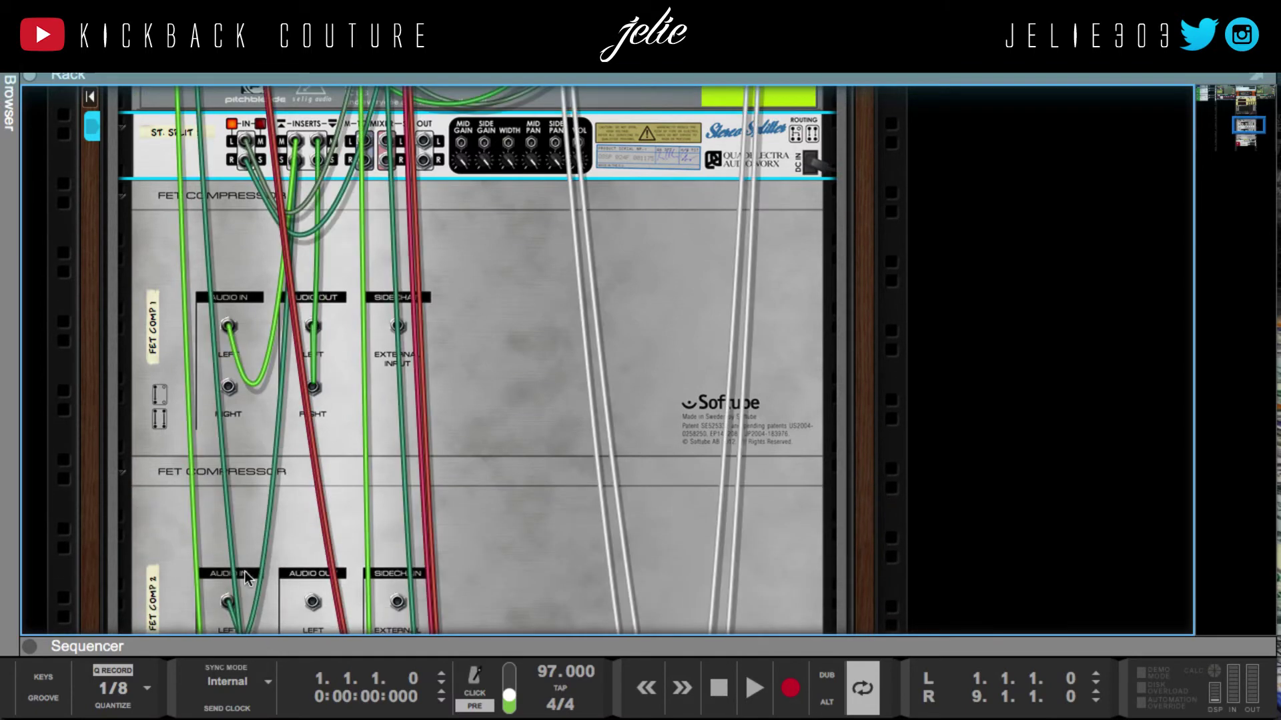
drag(319, 162, 310, 547)
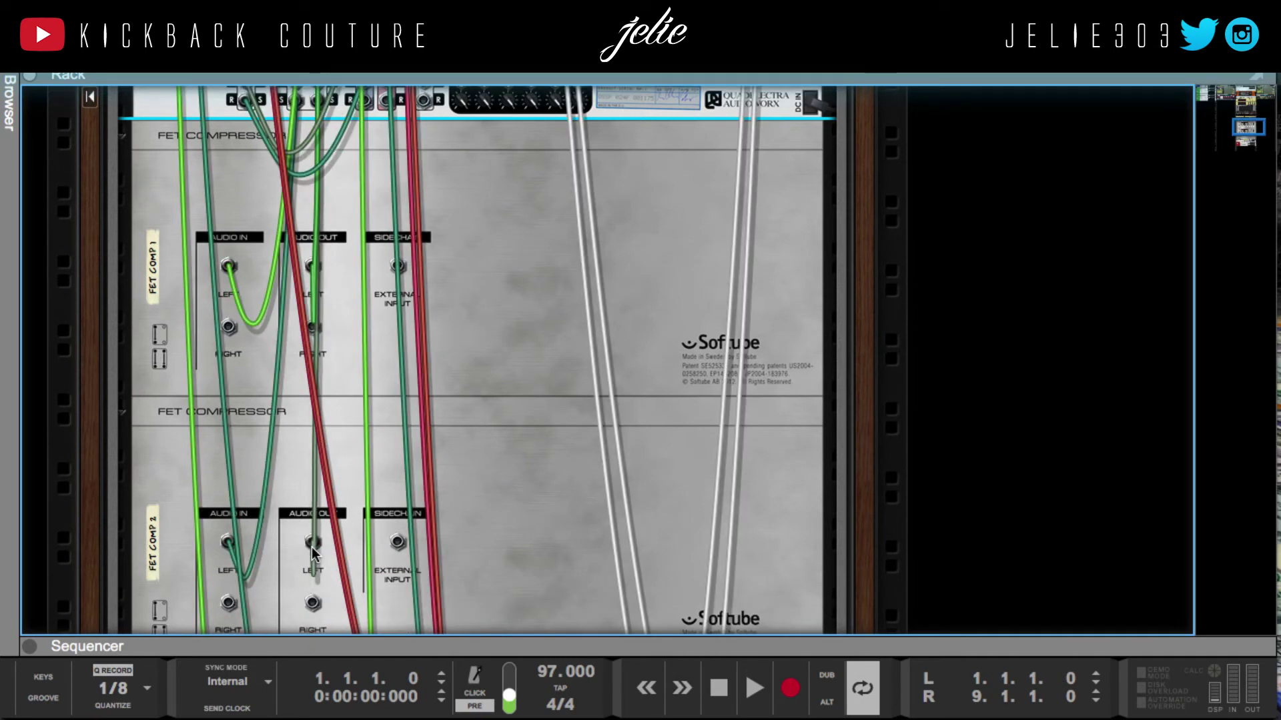
Check the splitter and both FET Compressors on the front and the insert cabling on the rear
key(Tab)
scroll(311, 511, up, 3)
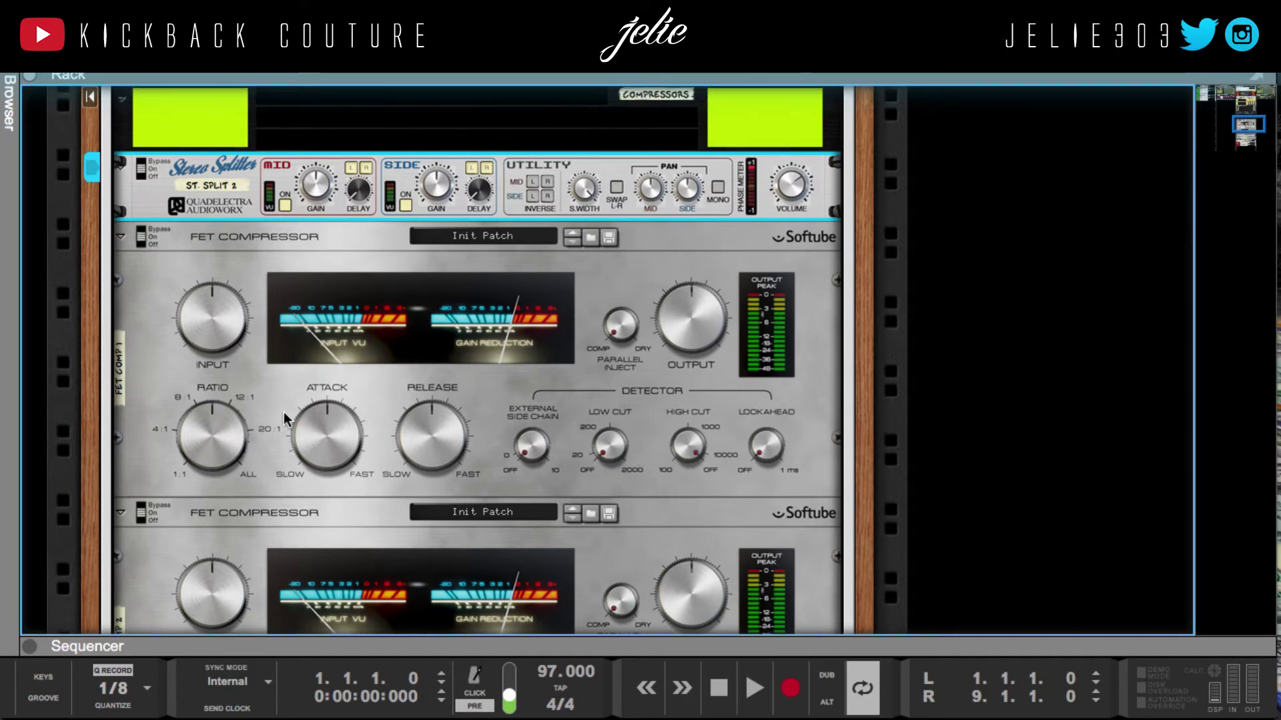
key(Tab)
scroll(351, 375, down, 1)
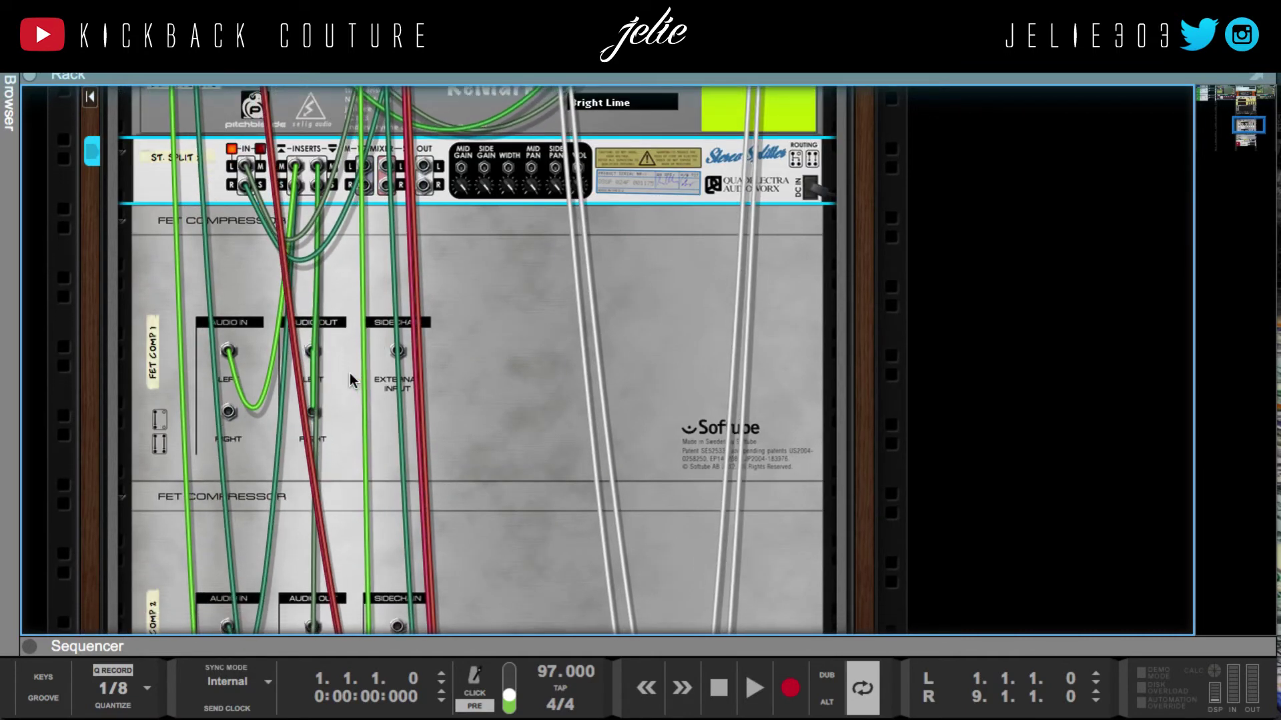
scroll(349, 373, down, 5)
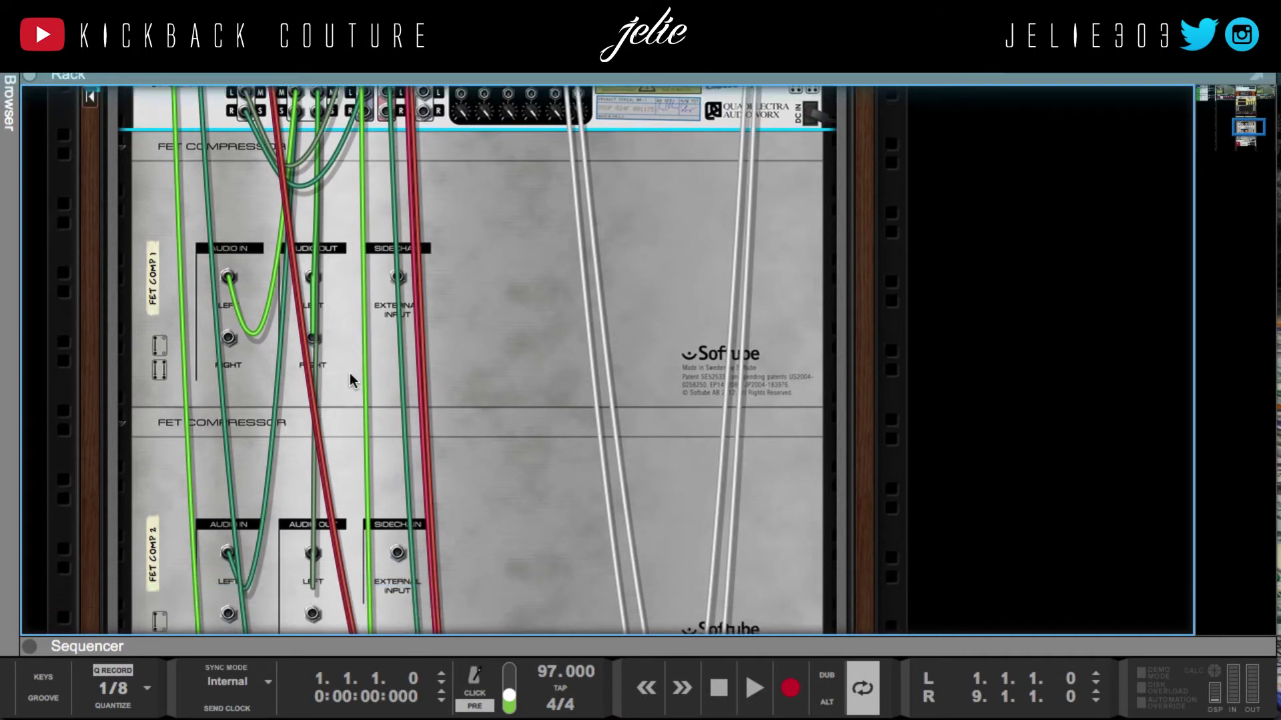
key(Tab)
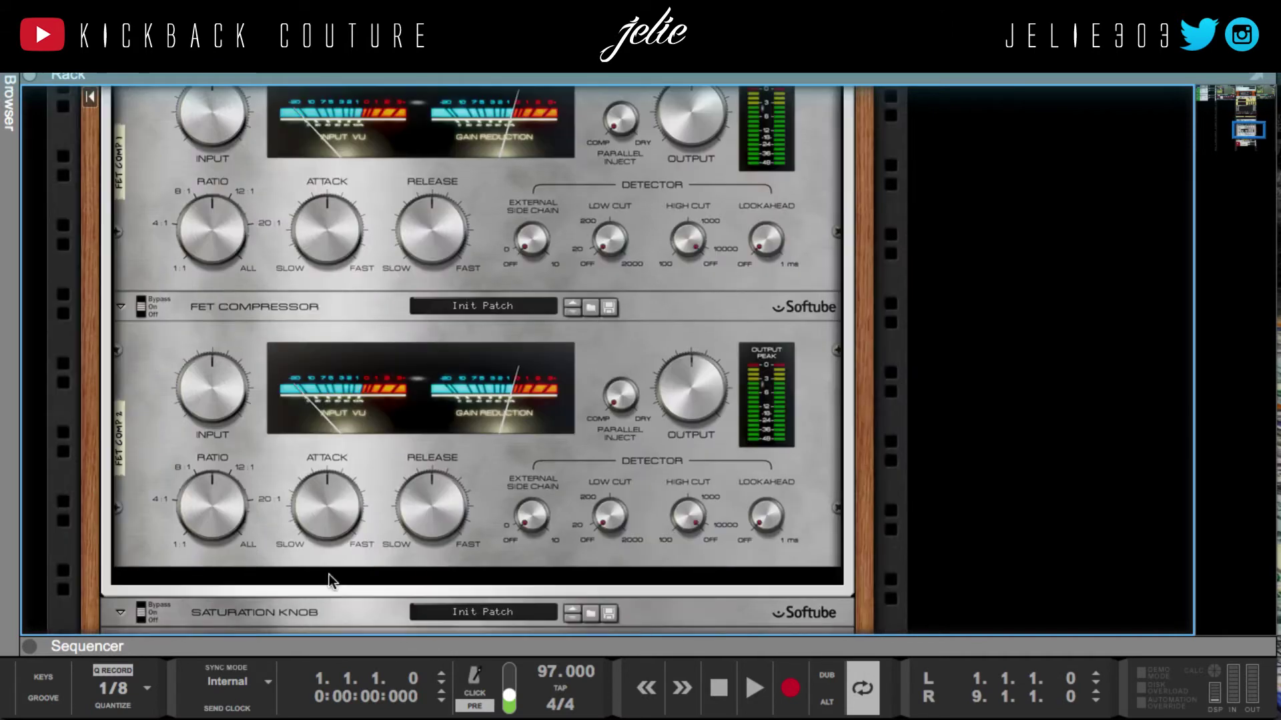
Place a duplicate of the Compressors divider below the second FET Compressor and set its panel color to Sky Blue
scroll(287, 439, up, 9)
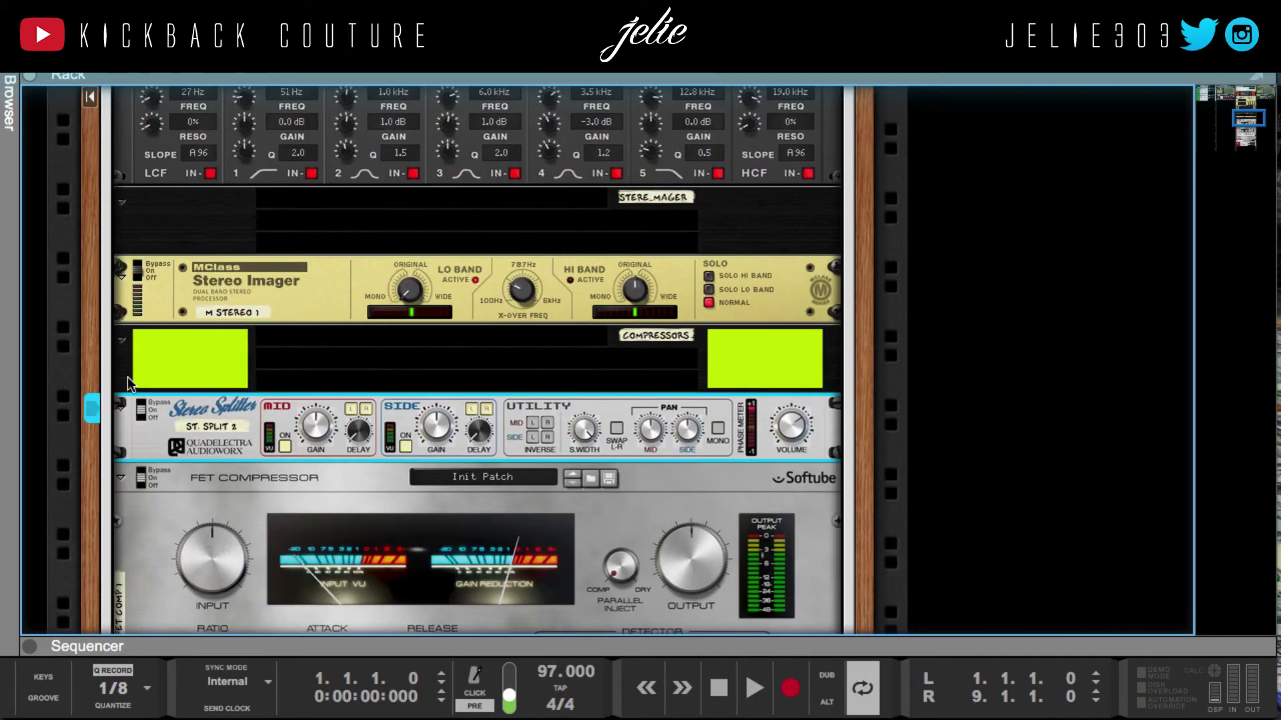
click(492, 382)
key(ctrl+d)
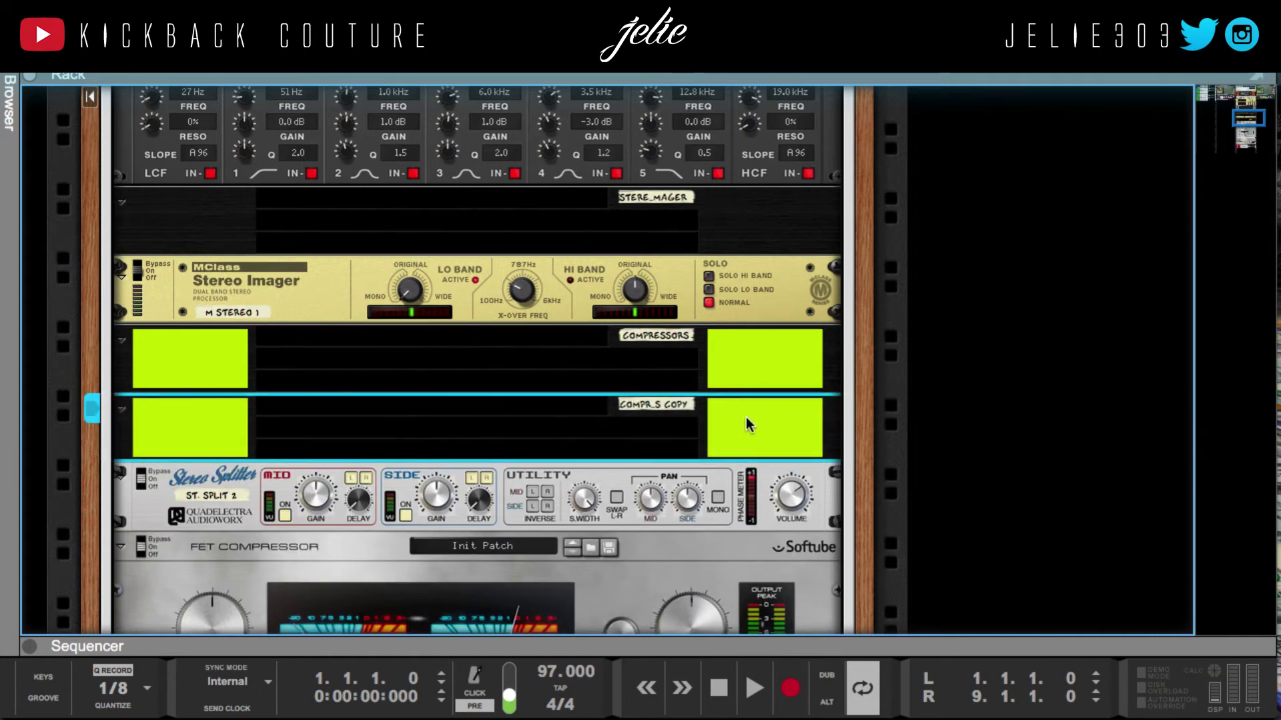
scroll(835, 438, down, 12)
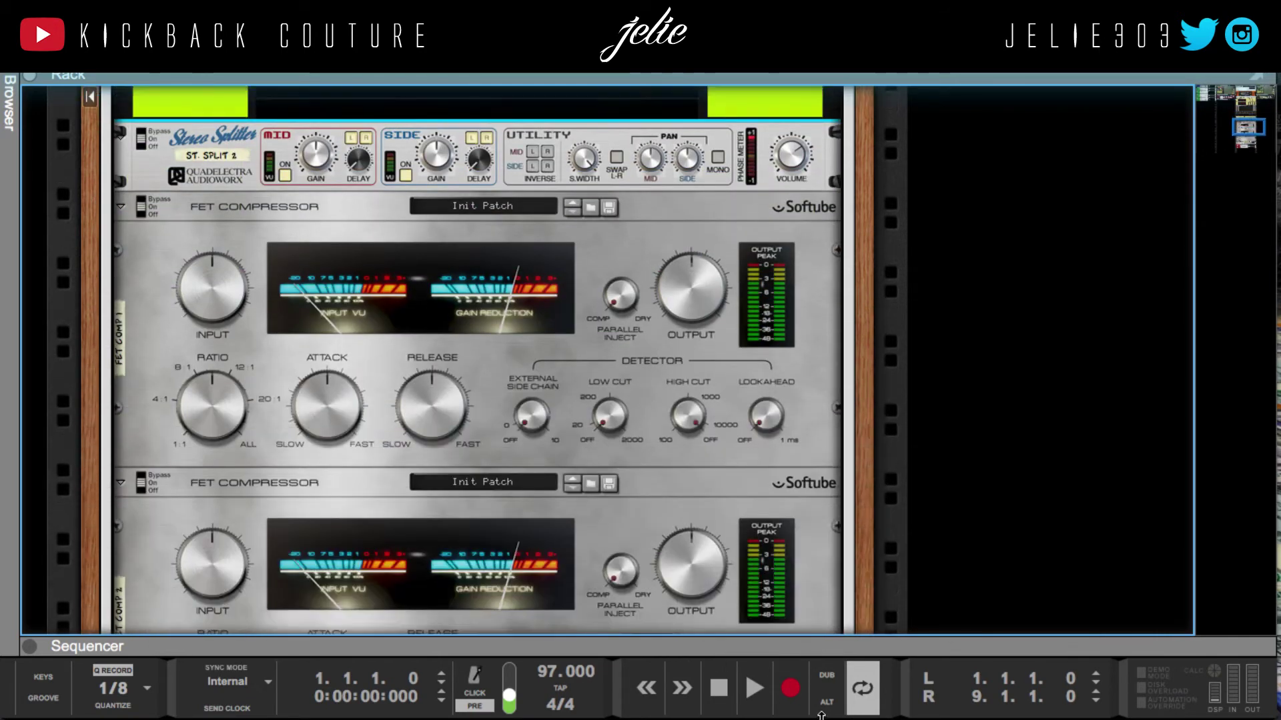
scroll(820, 507, down, 4)
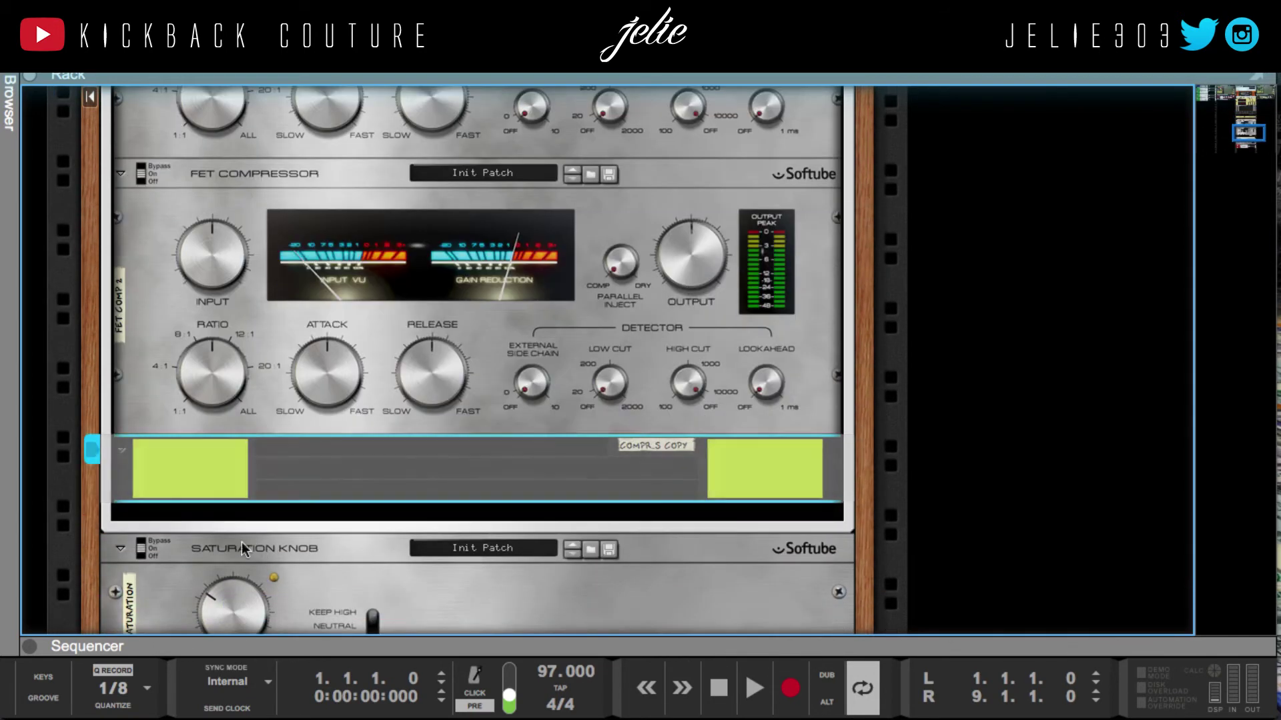
drag(186, 462, 175, 391)
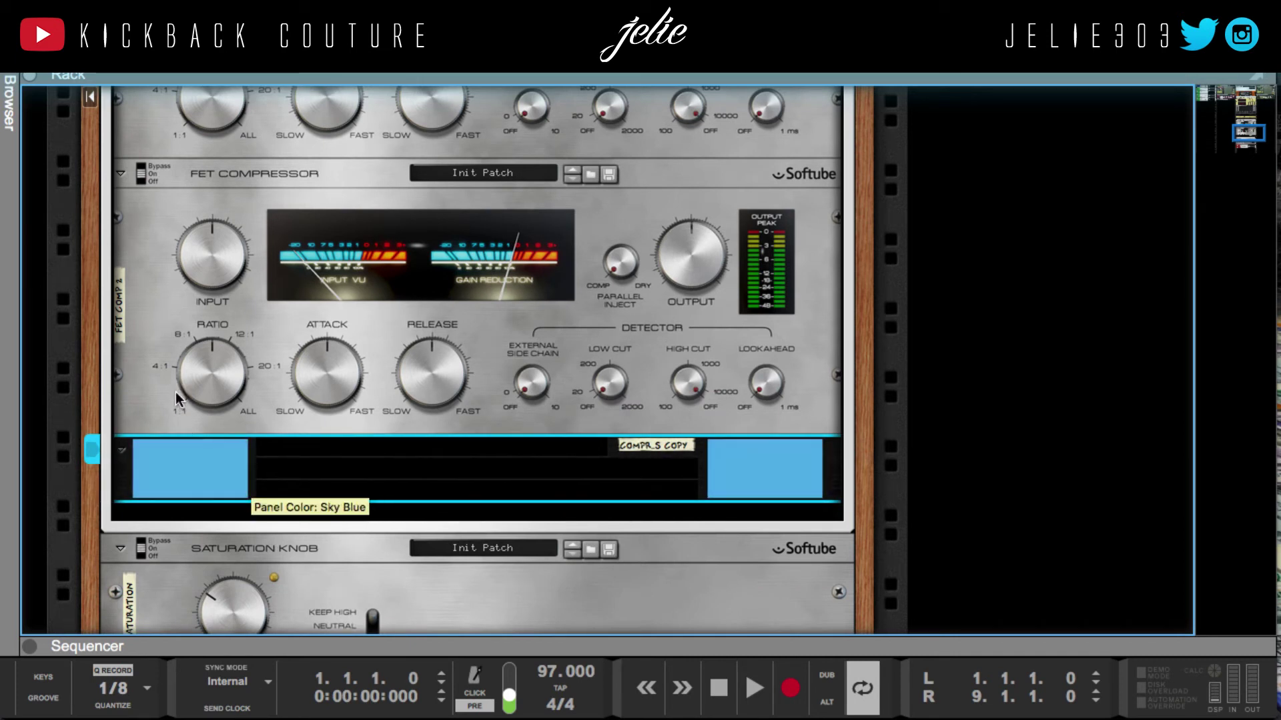
Rename the lower FET Compressor as Side and the upper one as Mid
double_click(118, 323)
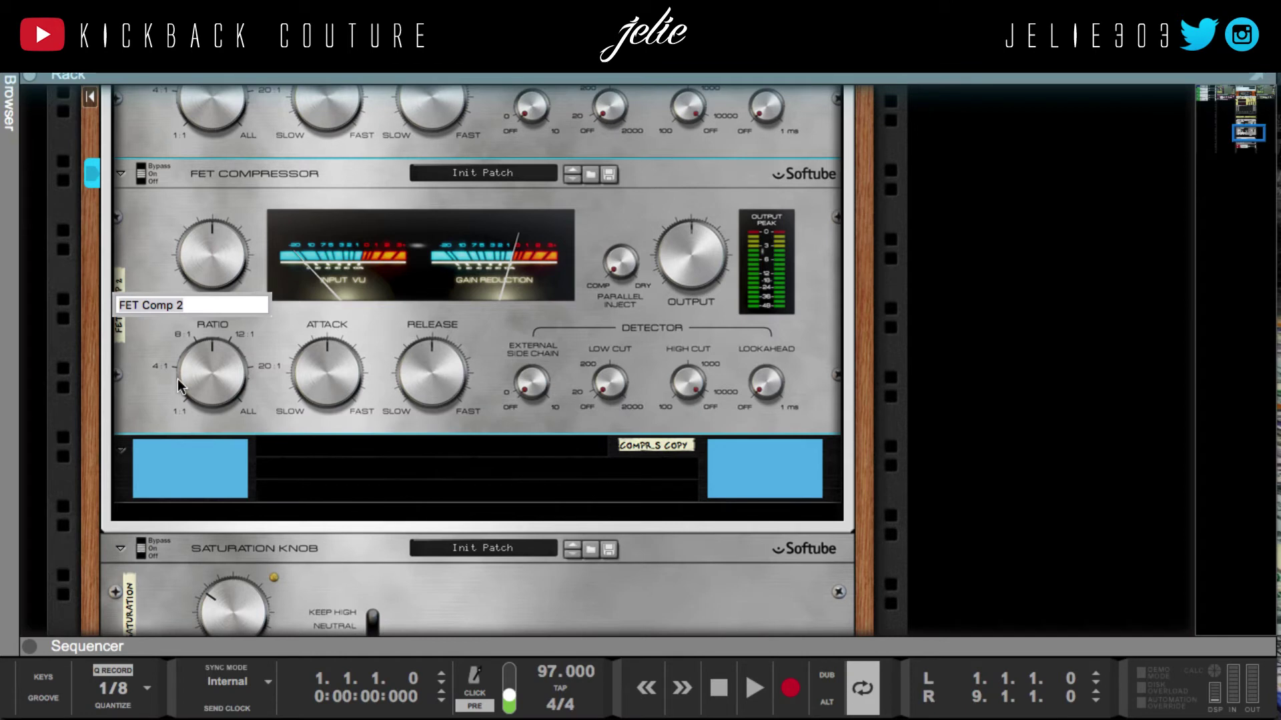
key(BackSpace)
text(Side)
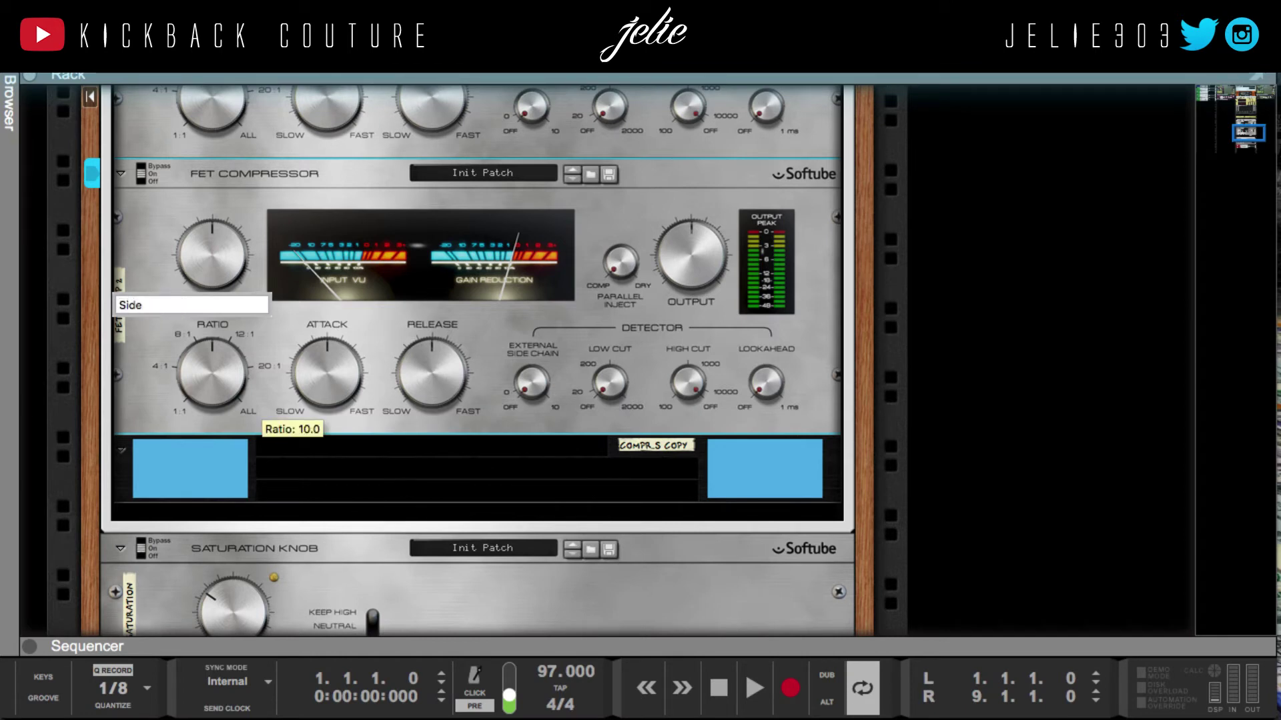
key(Return)
scroll(195, 231, up, 5)
click(119, 450)
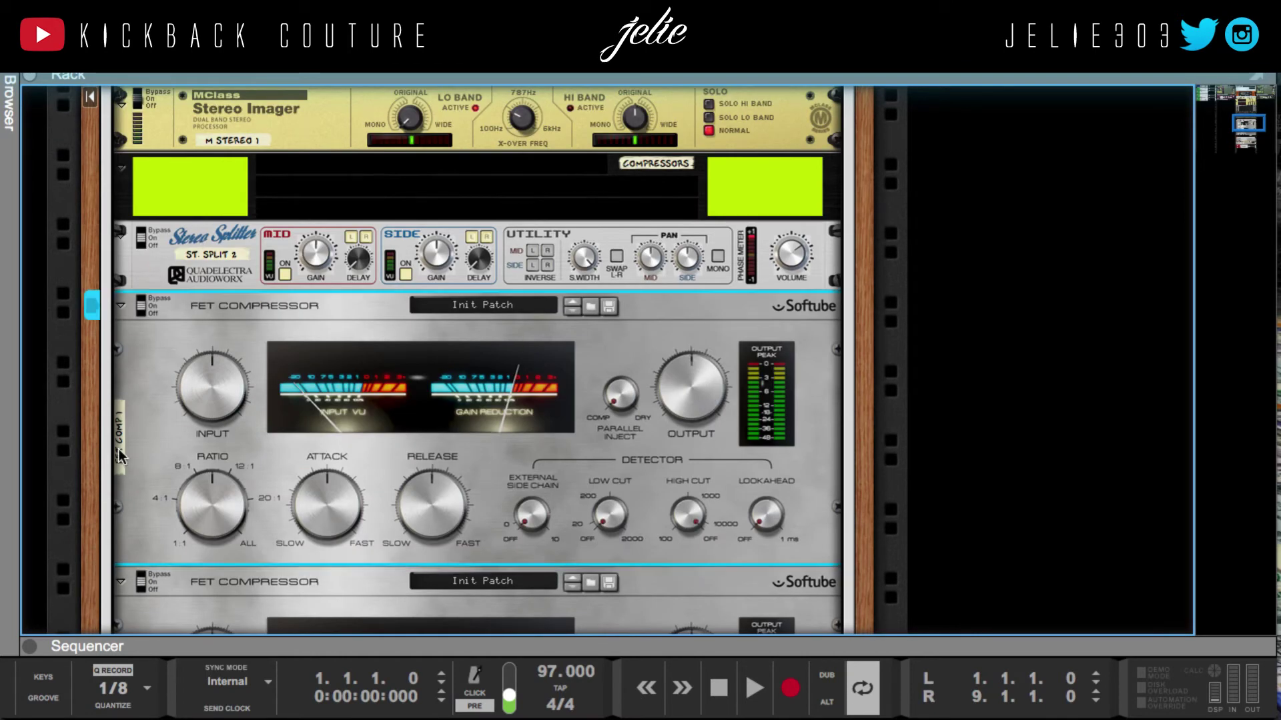
double_click(119, 449)
text(Mid)
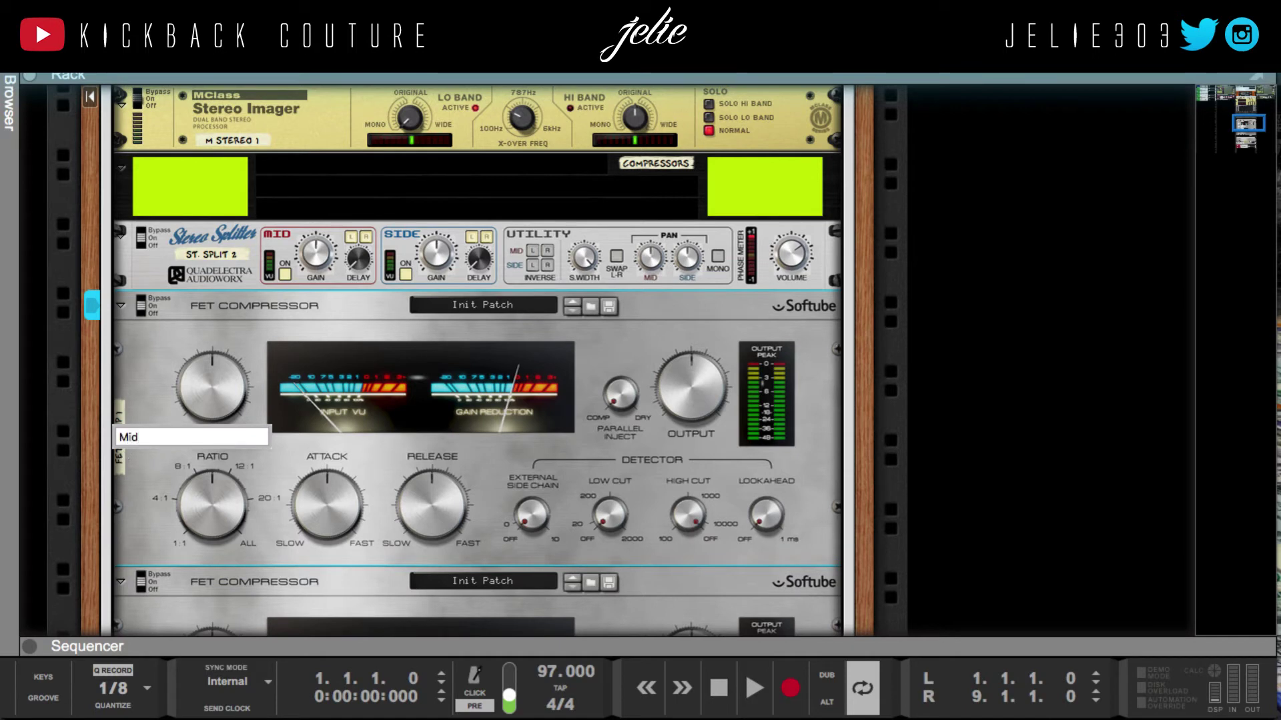
key(Return)
Add a Quadelectra Stereo Splitter below the Sky Blue divider
scroll(122, 441, down, 3)
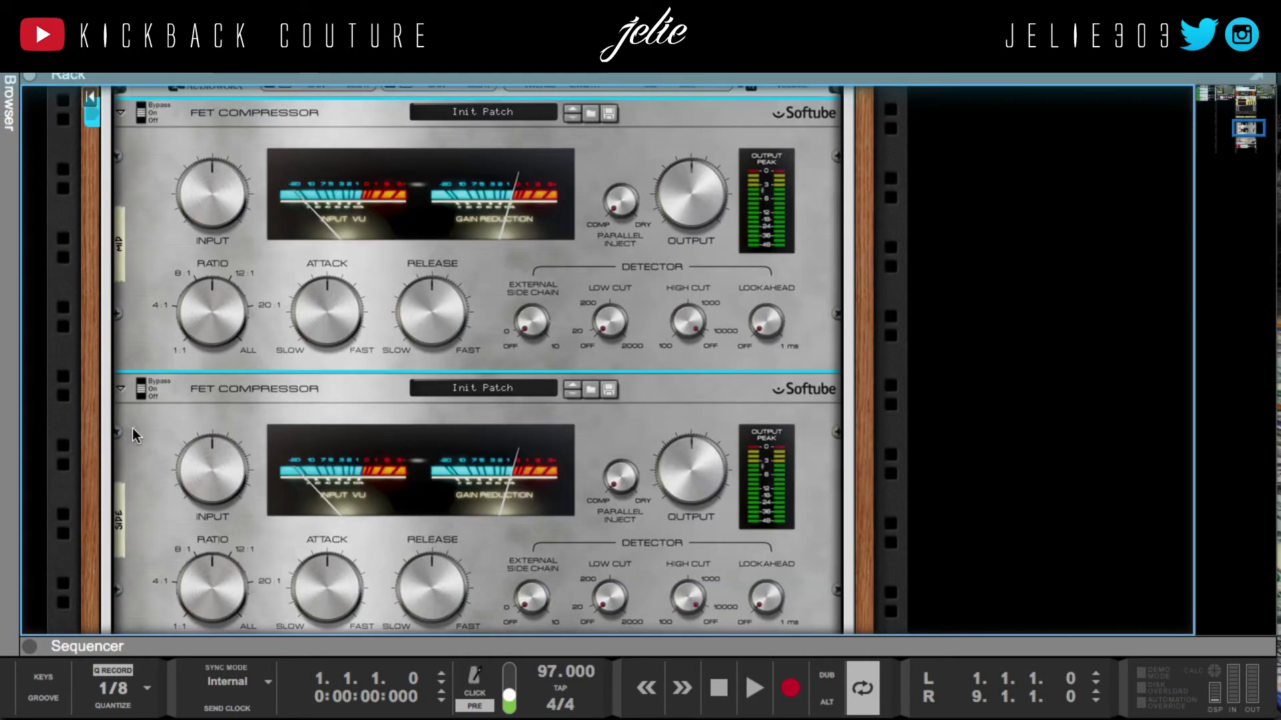
scroll(132, 428, down, 5)
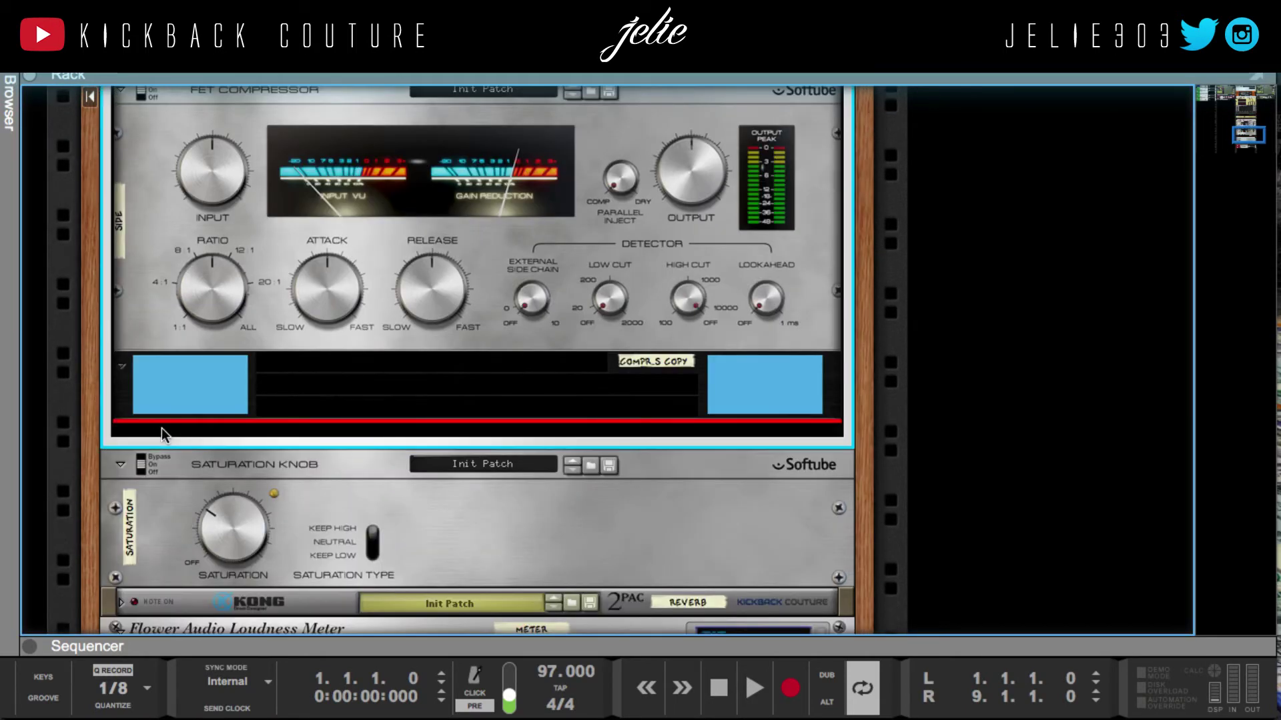
right_click(162, 429)
mouse_move(256, 351)
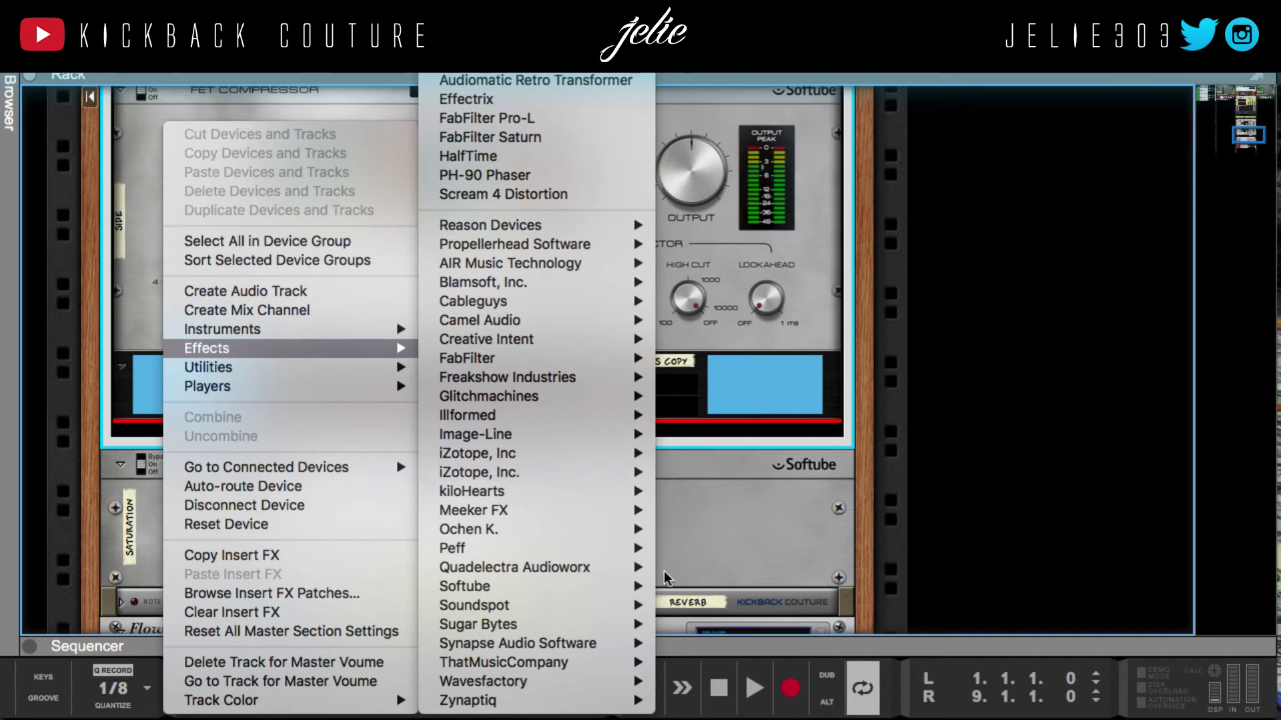
mouse_move(594, 569)
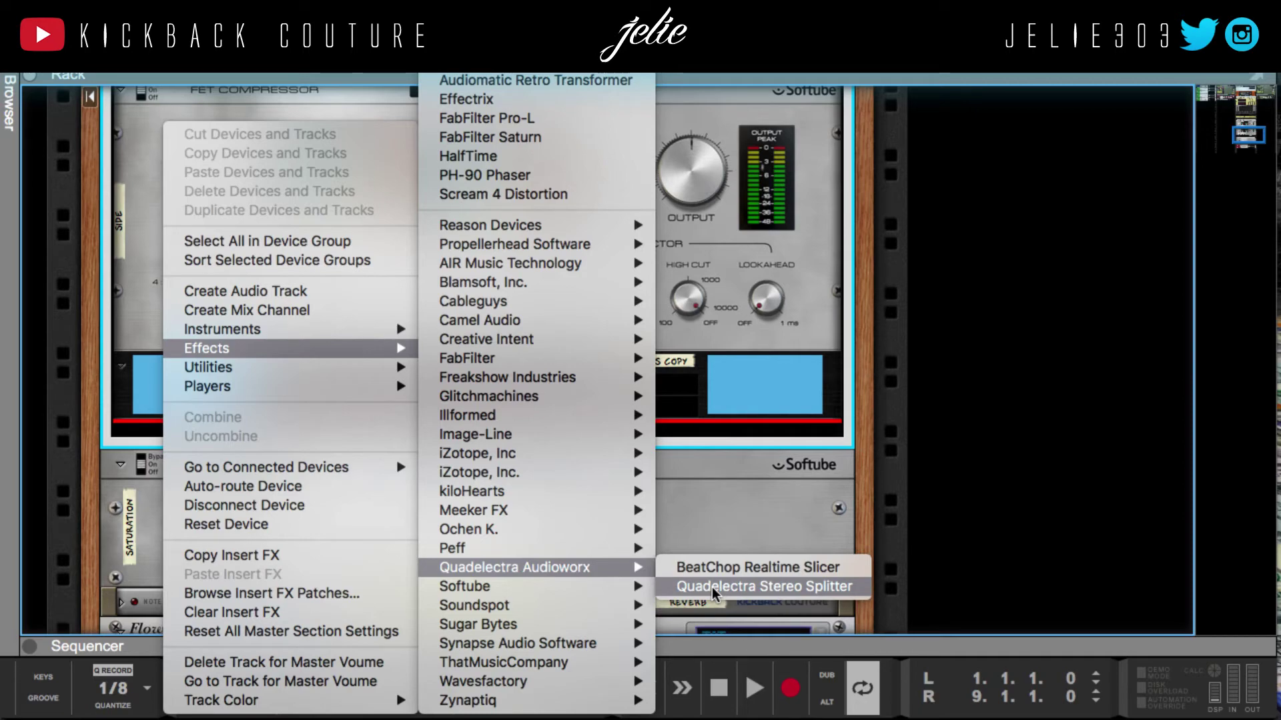
click(712, 587)
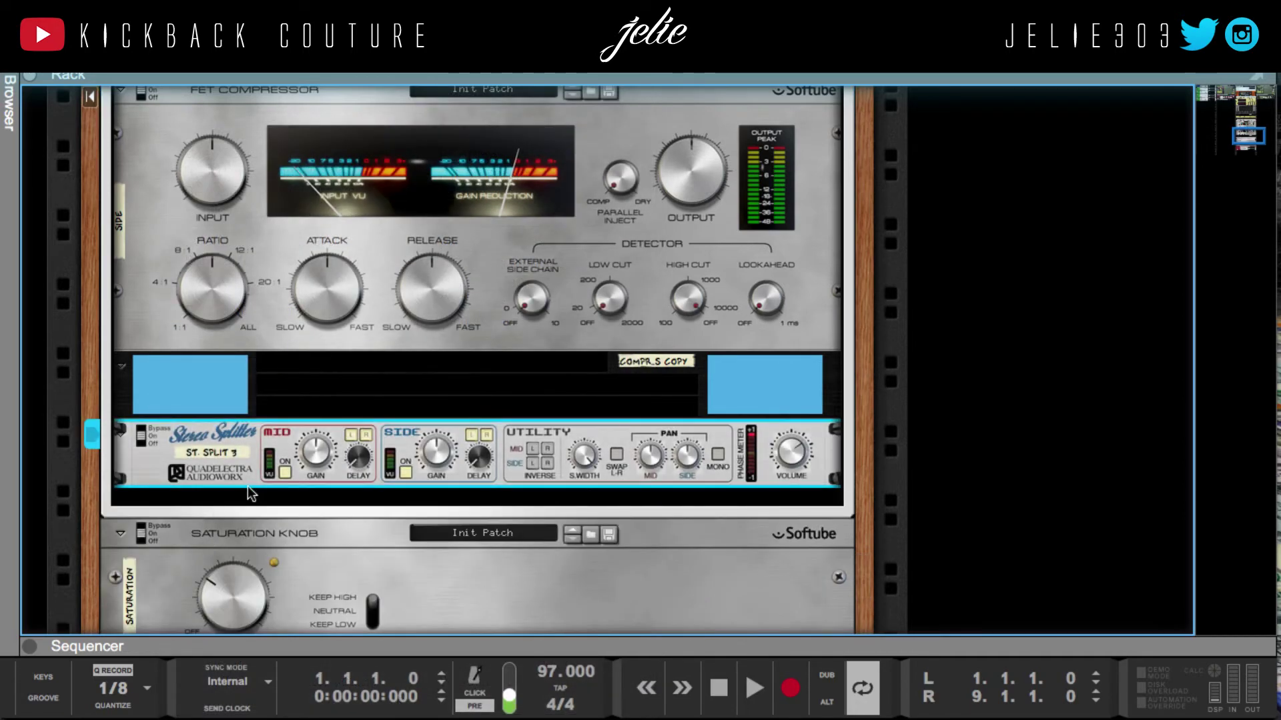
Add an iZotope Ozone Maximizer below the new Stereo Splitter
right_click(260, 501)
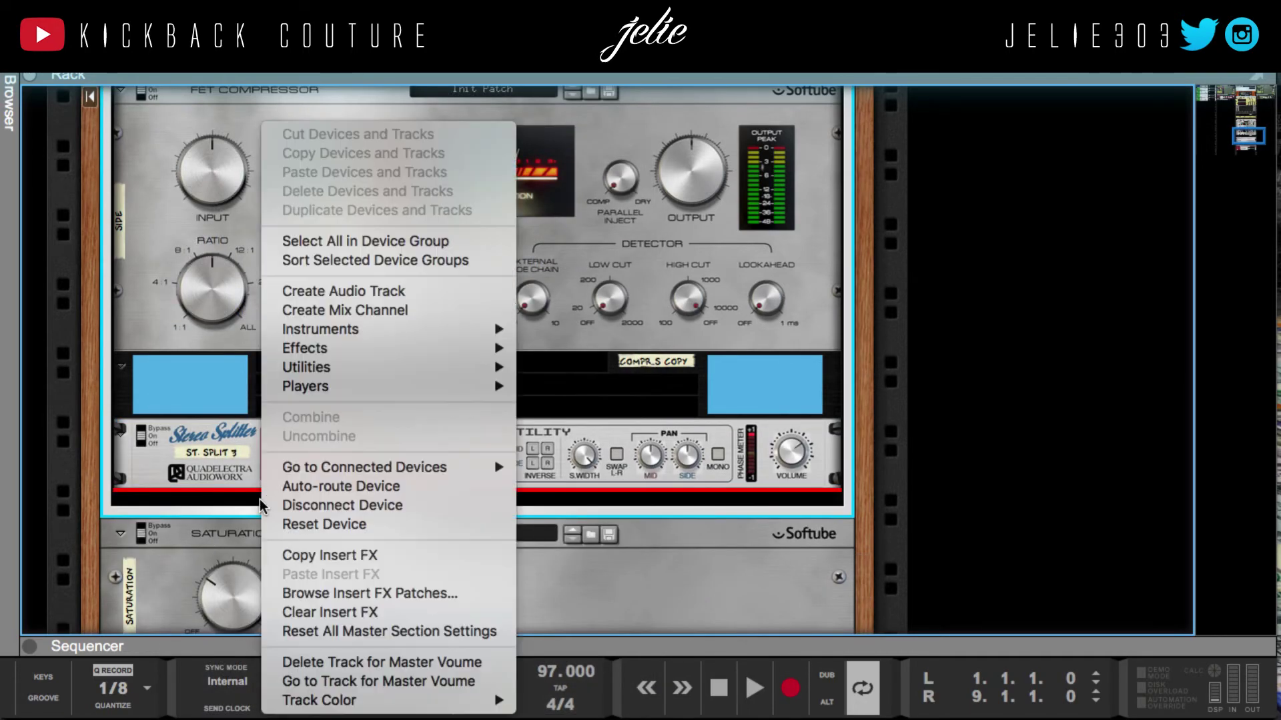
mouse_move(354, 349)
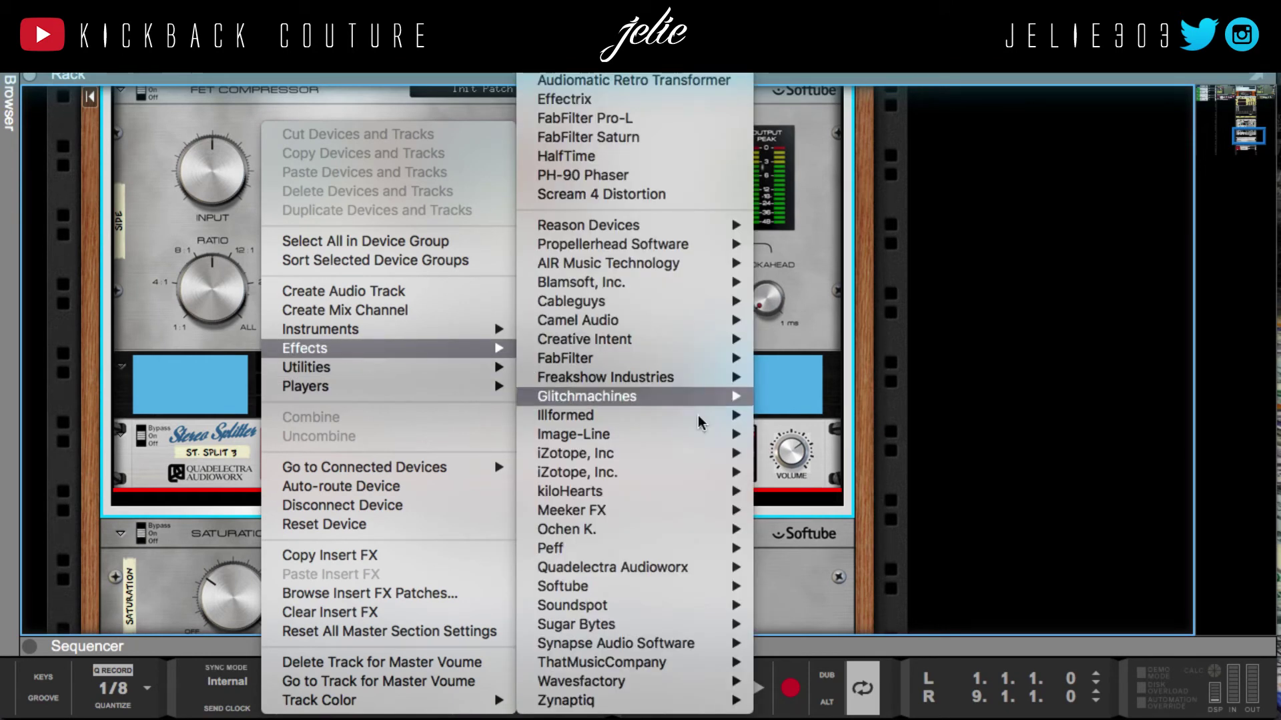
mouse_move(717, 455)
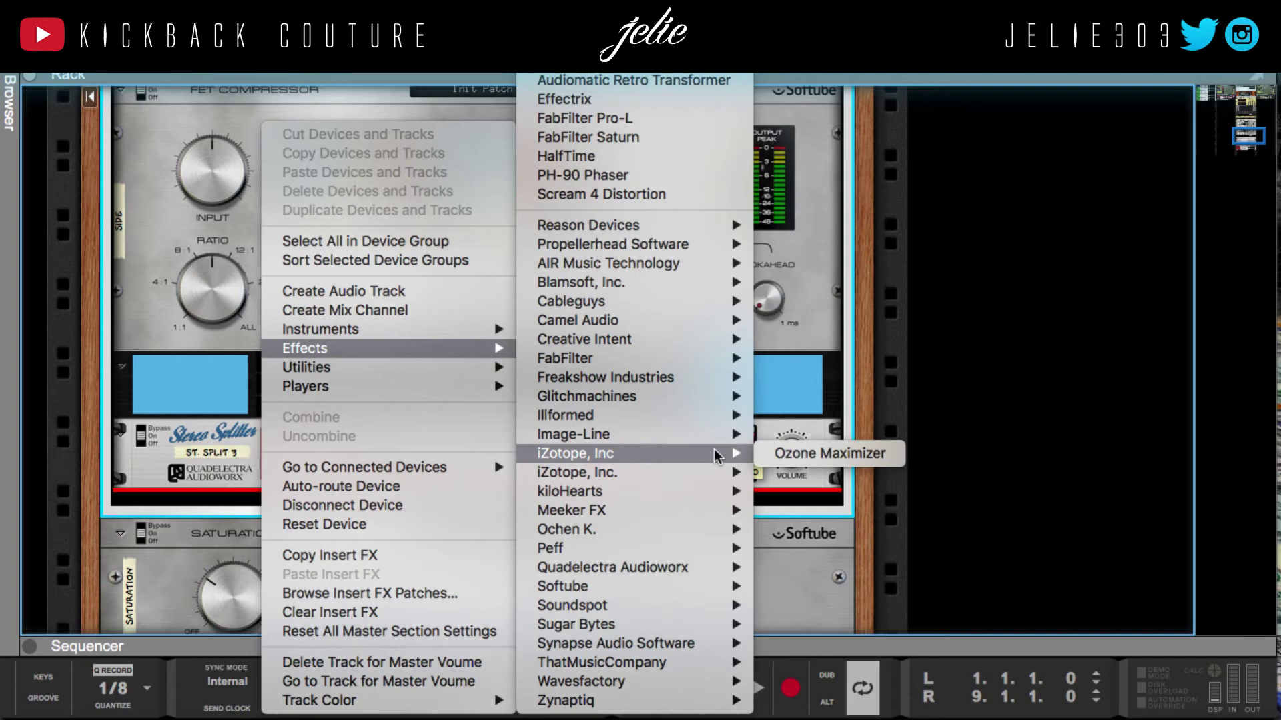
click(804, 455)
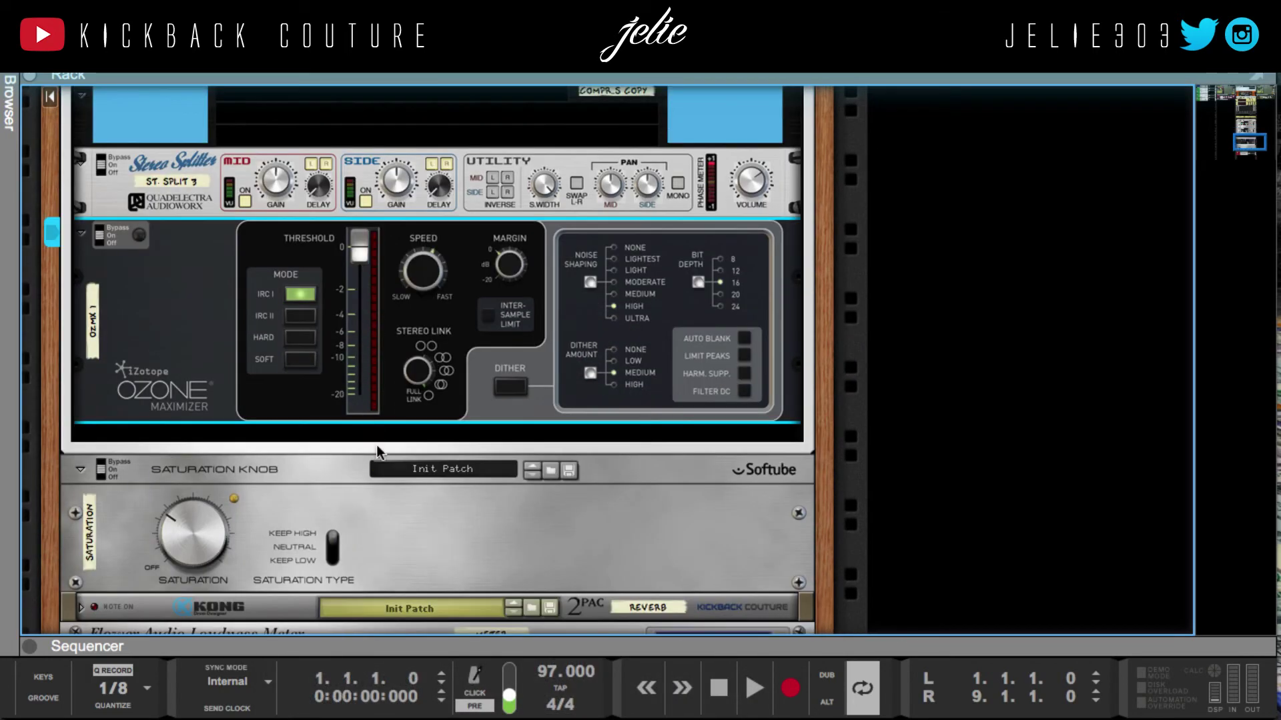
Add a second iZotope Ozone Maximizer directly below the first one in the Master Section's insert effects
right_click(379, 435)
mouse_move(459, 348)
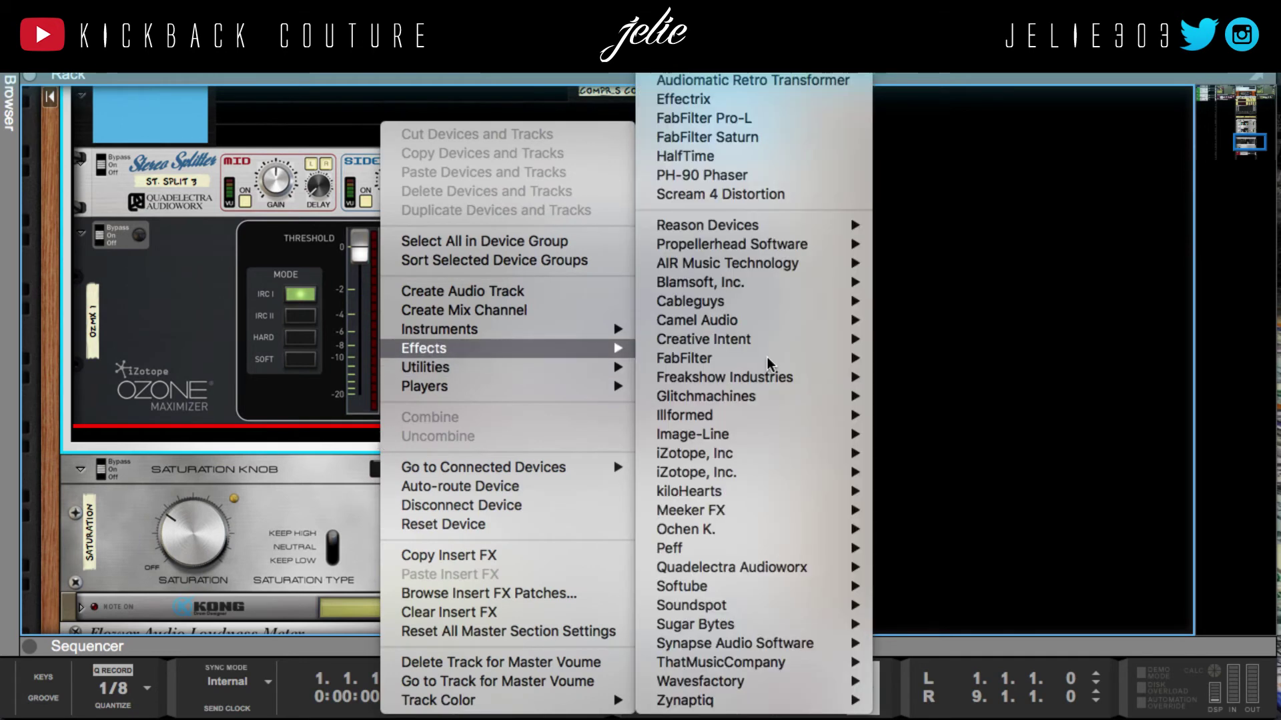
mouse_move(830, 594)
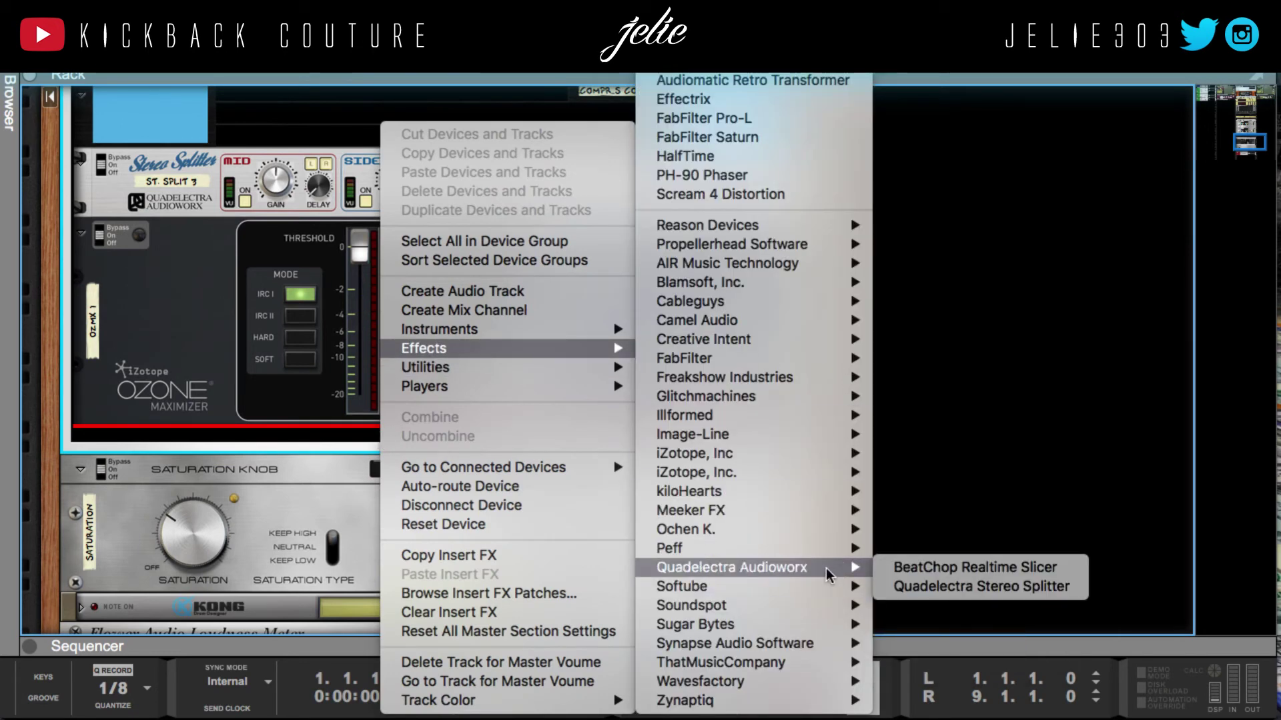
mouse_move(828, 588)
mouse_move(825, 649)
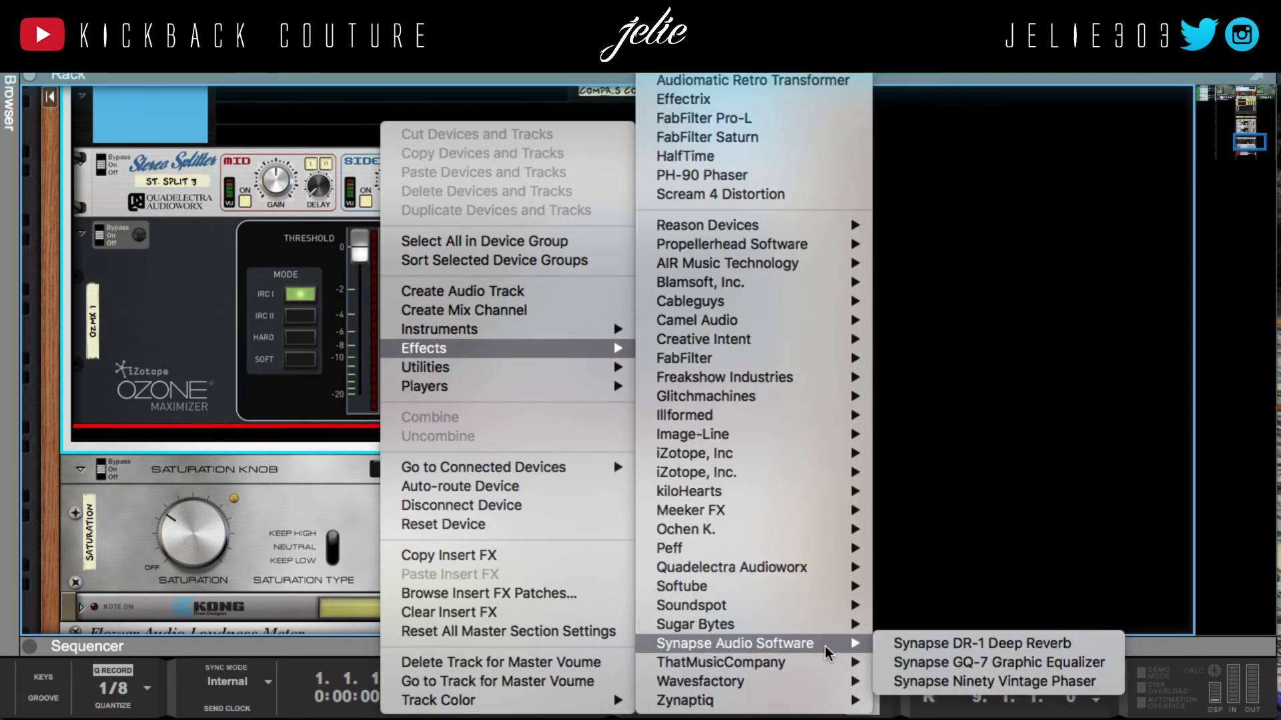
mouse_move(854, 454)
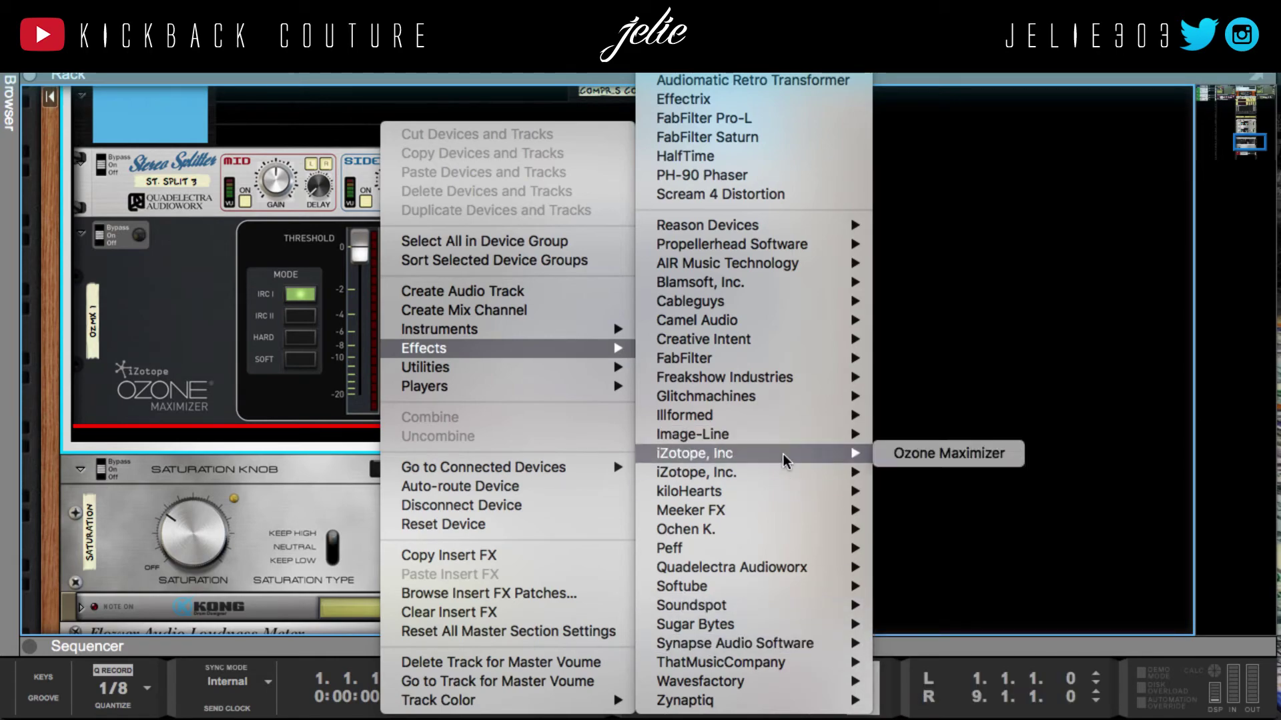
click(948, 454)
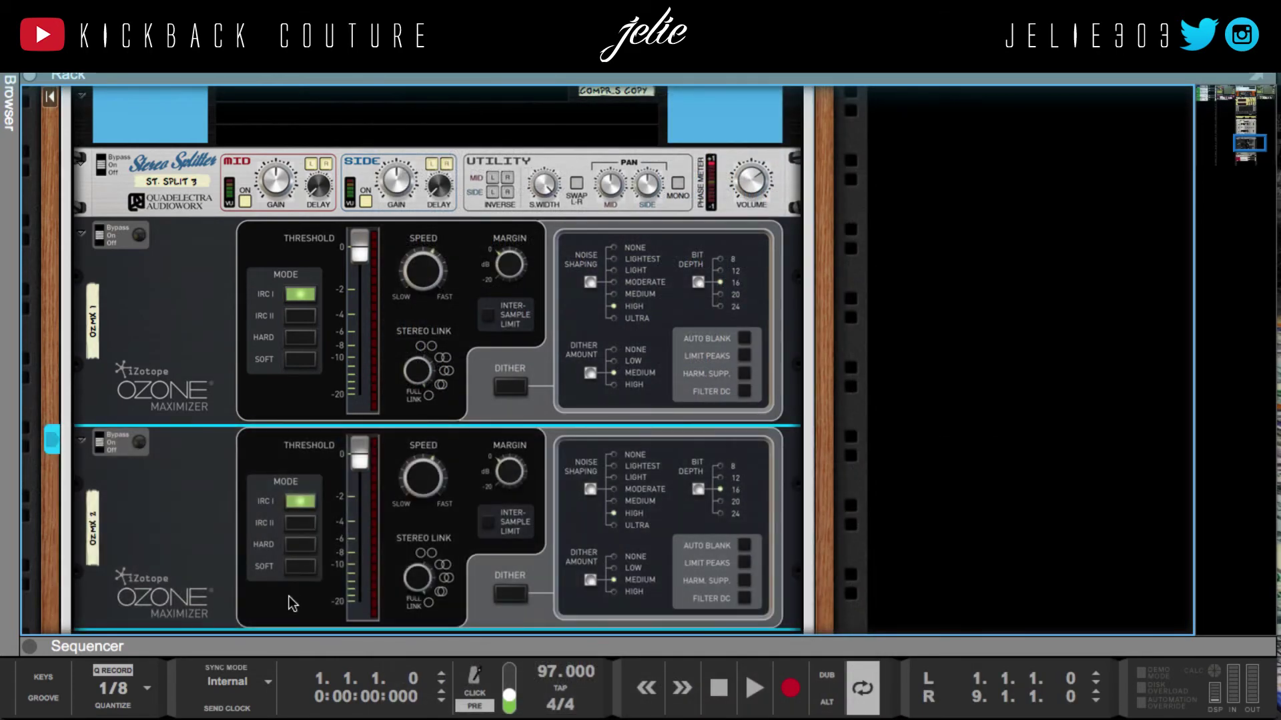
Cable the third Stereo Splitter's mid inserts to the first Ozone Maximizer's left input and output, and its side inserts to the second Maximizer's
key(Tab)
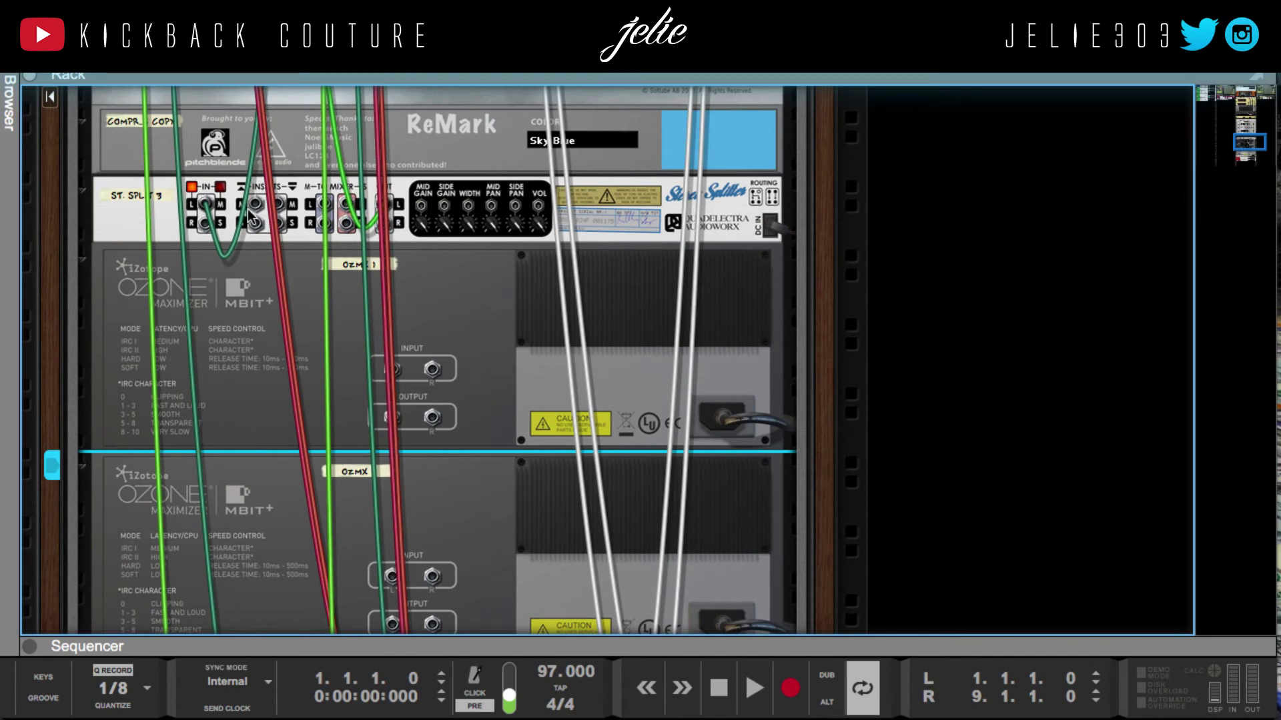
click(259, 237)
mouse_move(259, 237)
mouse_down()
mouse_move(337, 373)
mouse_move(392, 369)
mouse_up()
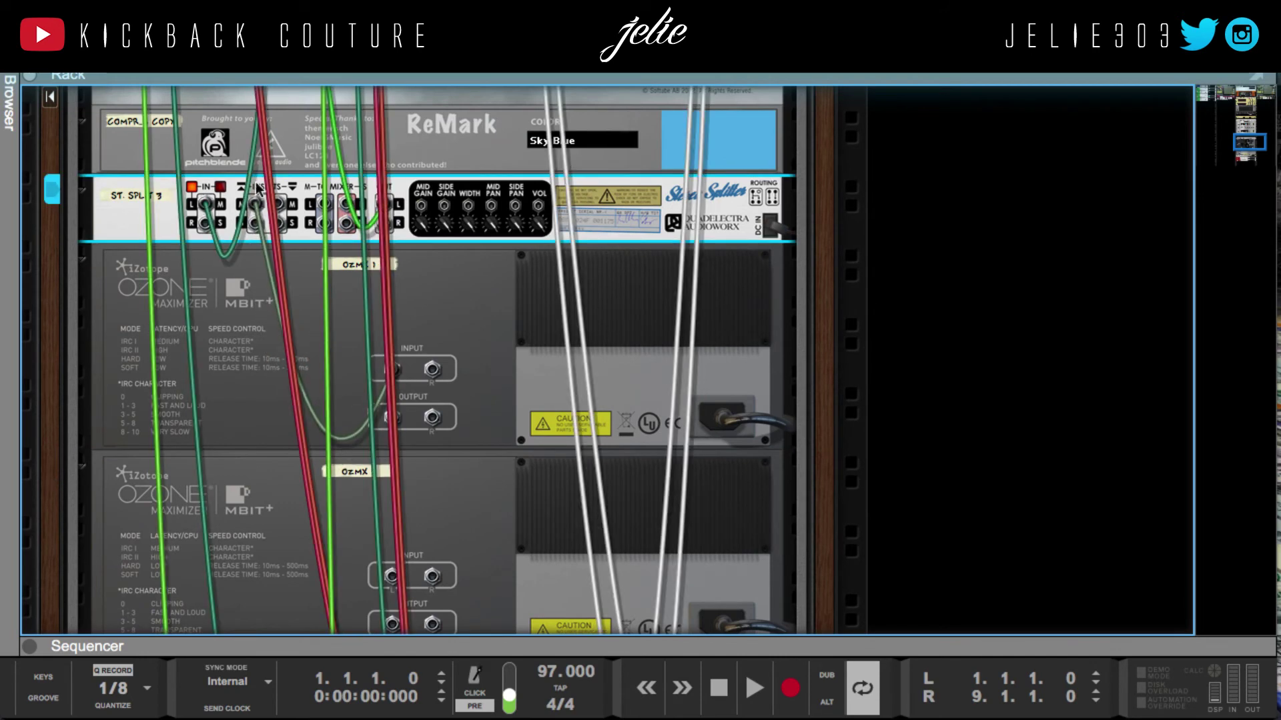
drag(283, 206, 388, 418)
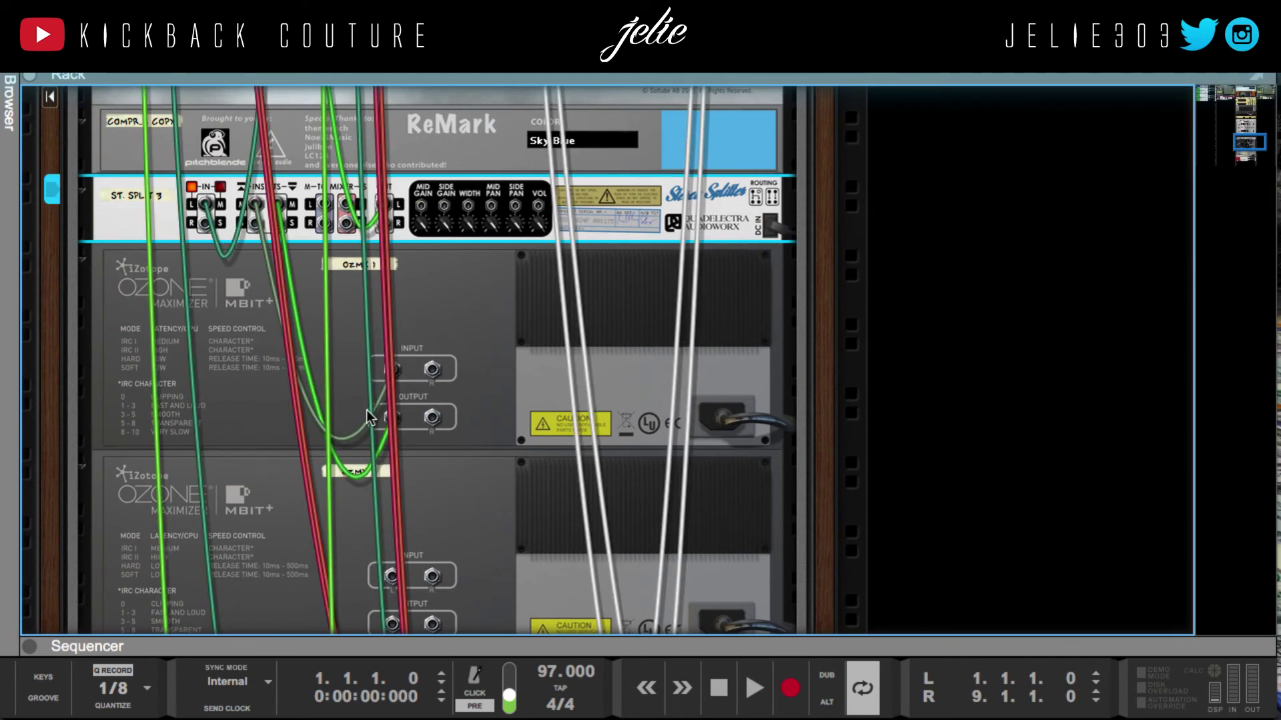
drag(255, 228, 391, 575)
drag(286, 226, 393, 527)
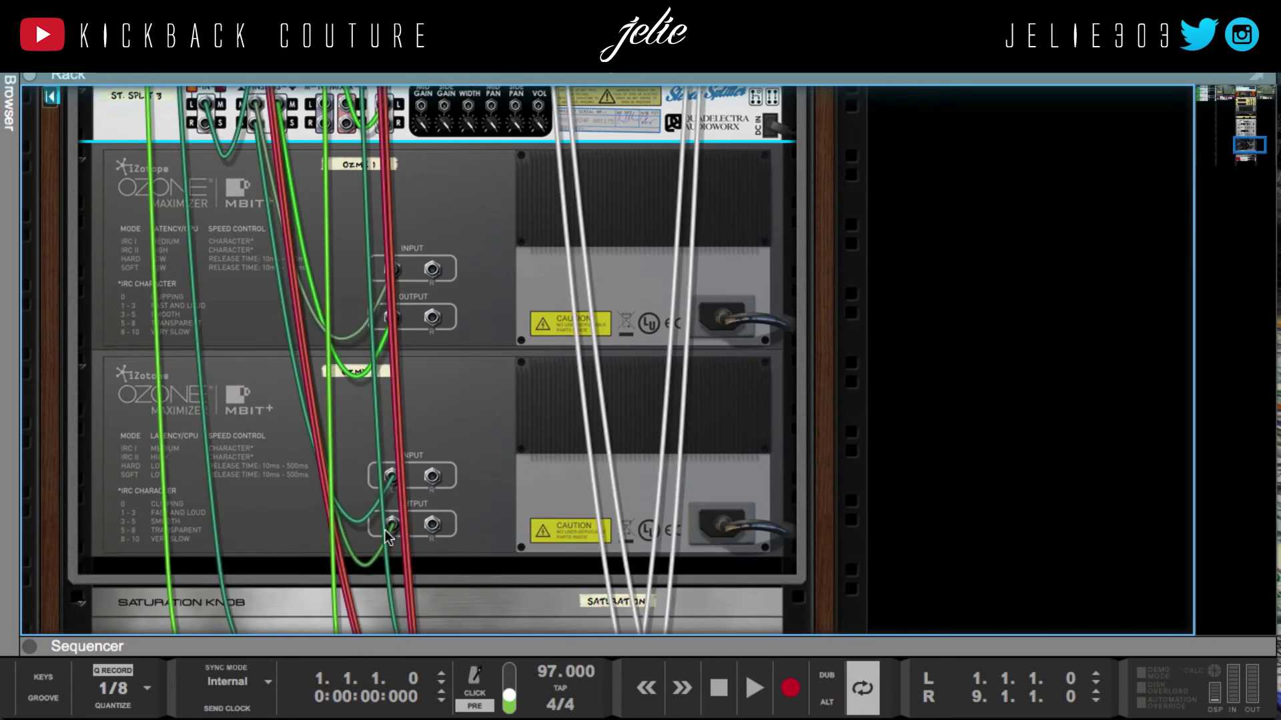
Trace where the third Stereo Splitter's outputs are connected, checking the cabling from the Master Section down to the Saturation Knob
scroll(454, 401, up, 3)
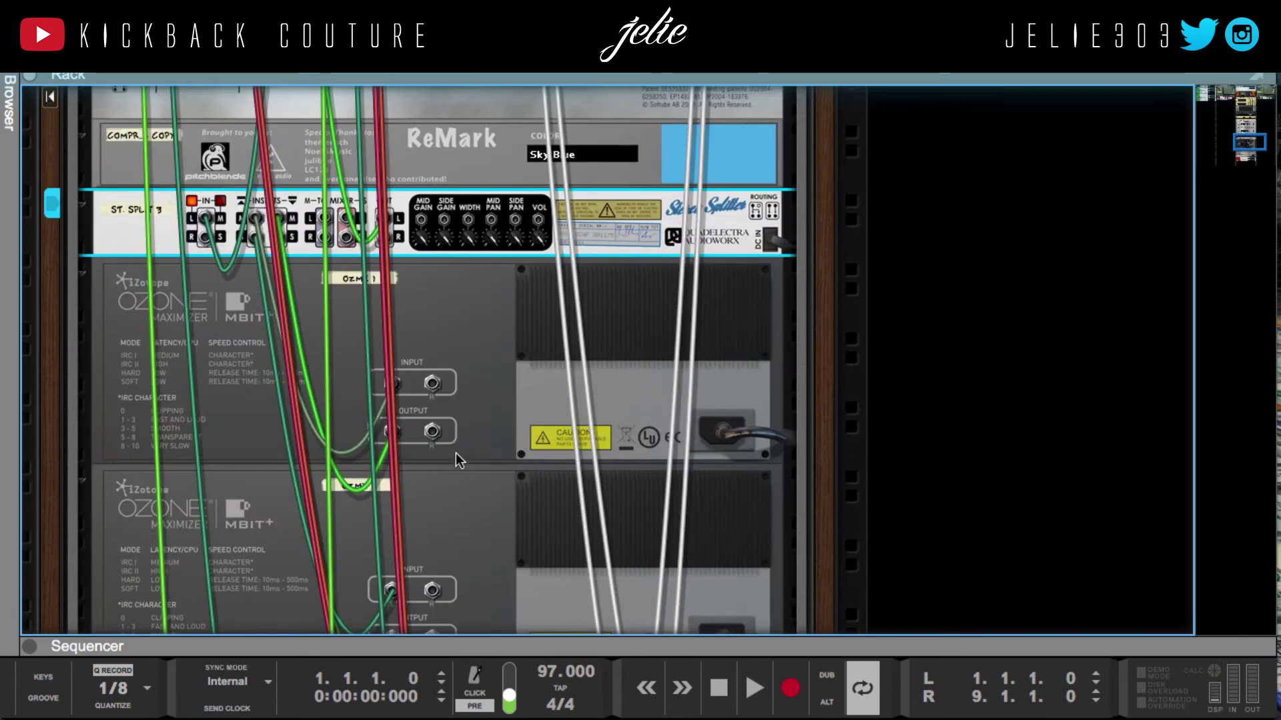
scroll(420, 325, up, 2)
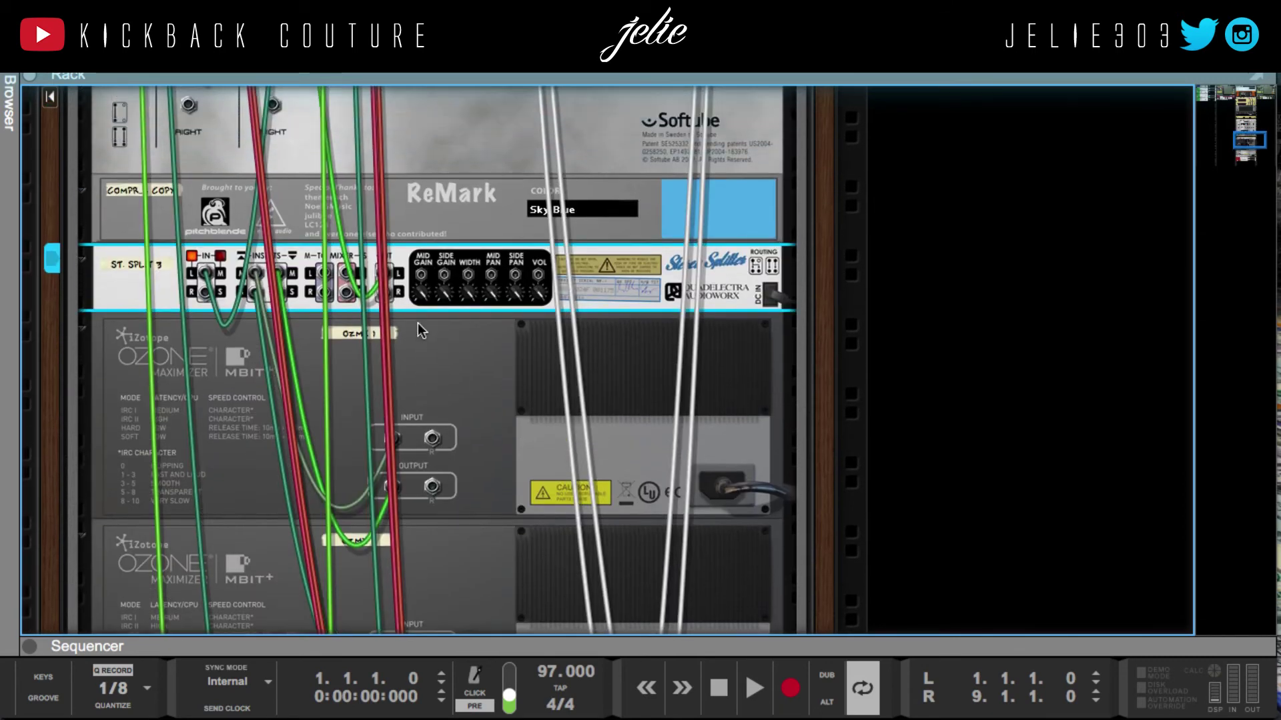
scroll(405, 307, up, 2)
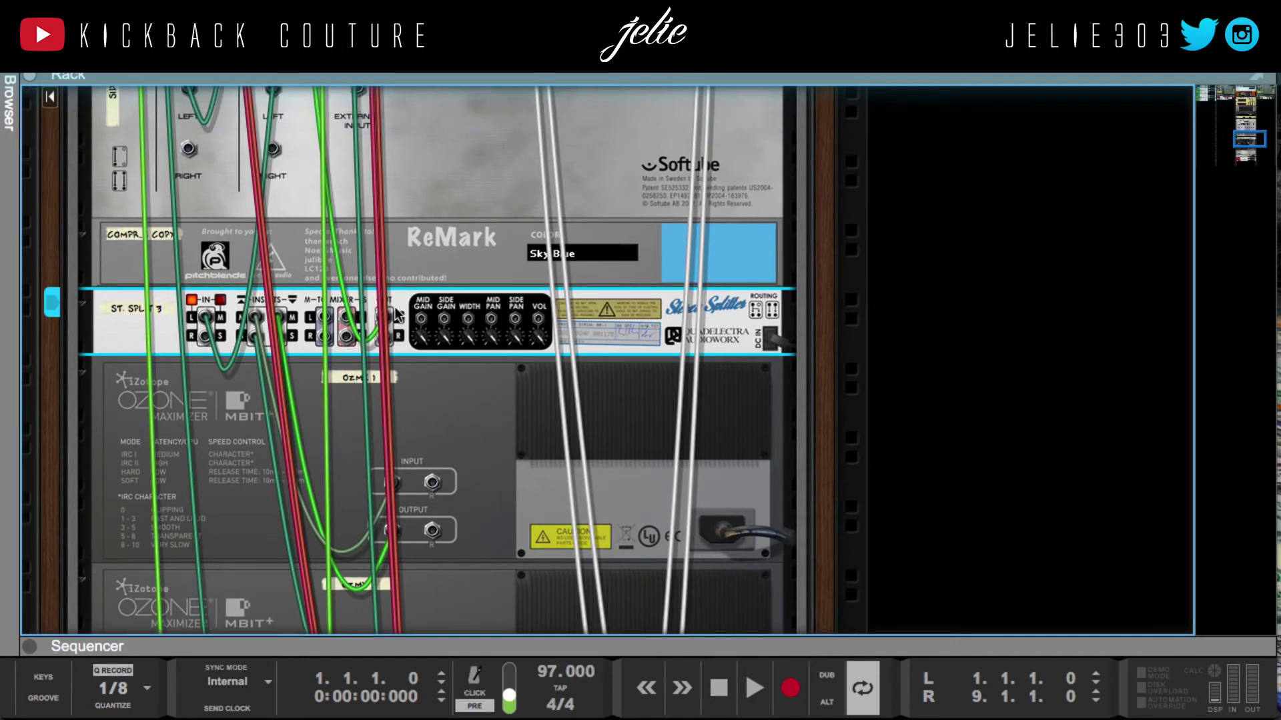
scroll(397, 315, up, 1)
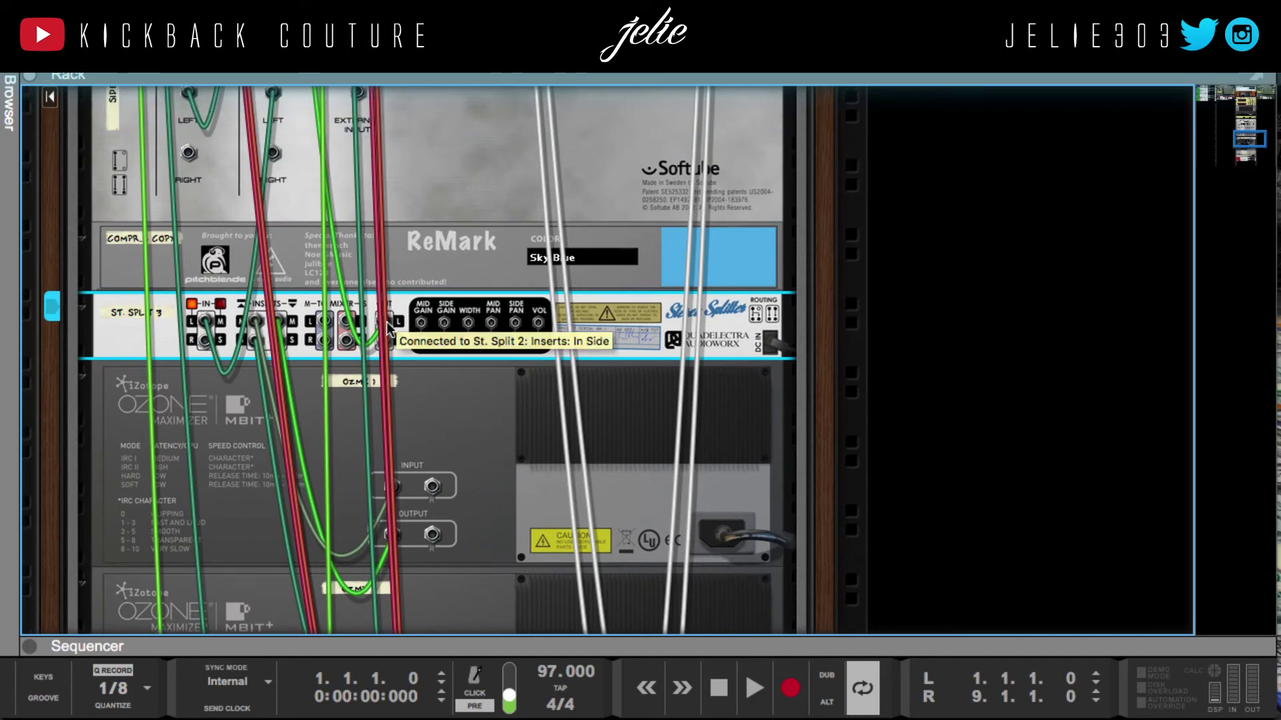
scroll(387, 321, up, 10)
scroll(372, 329, up, 15)
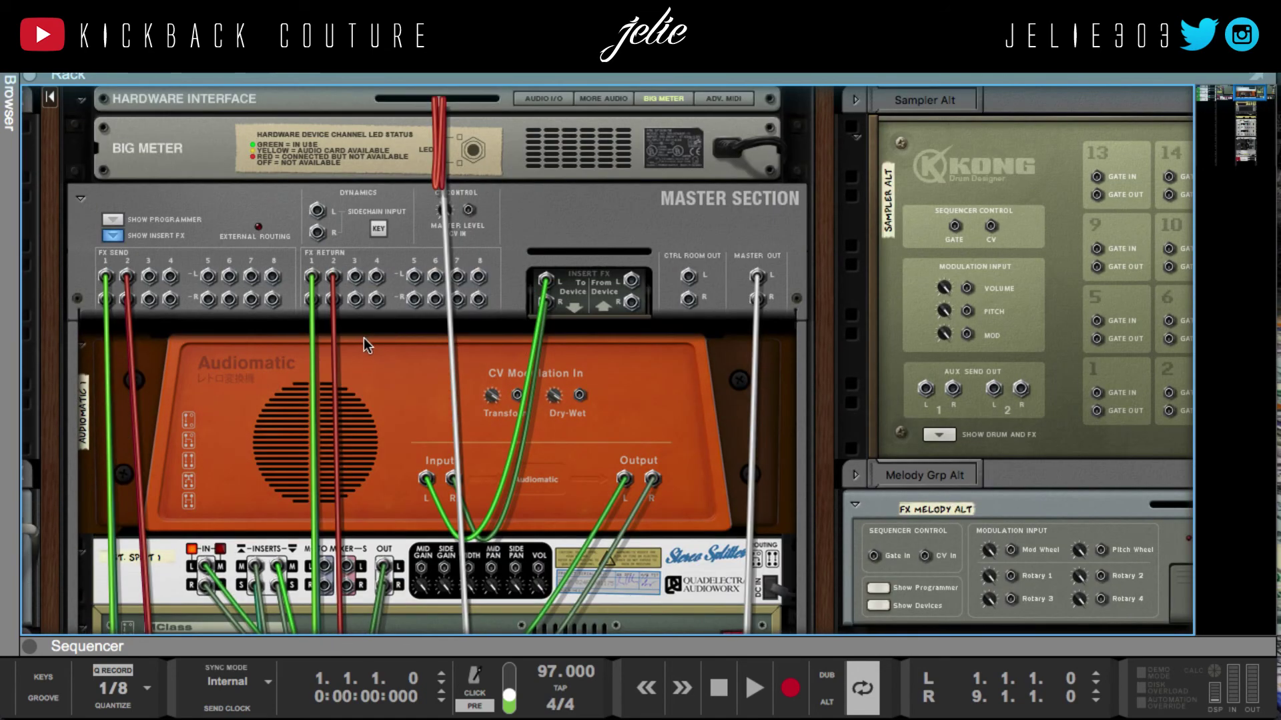
scroll(451, 554, down, 20)
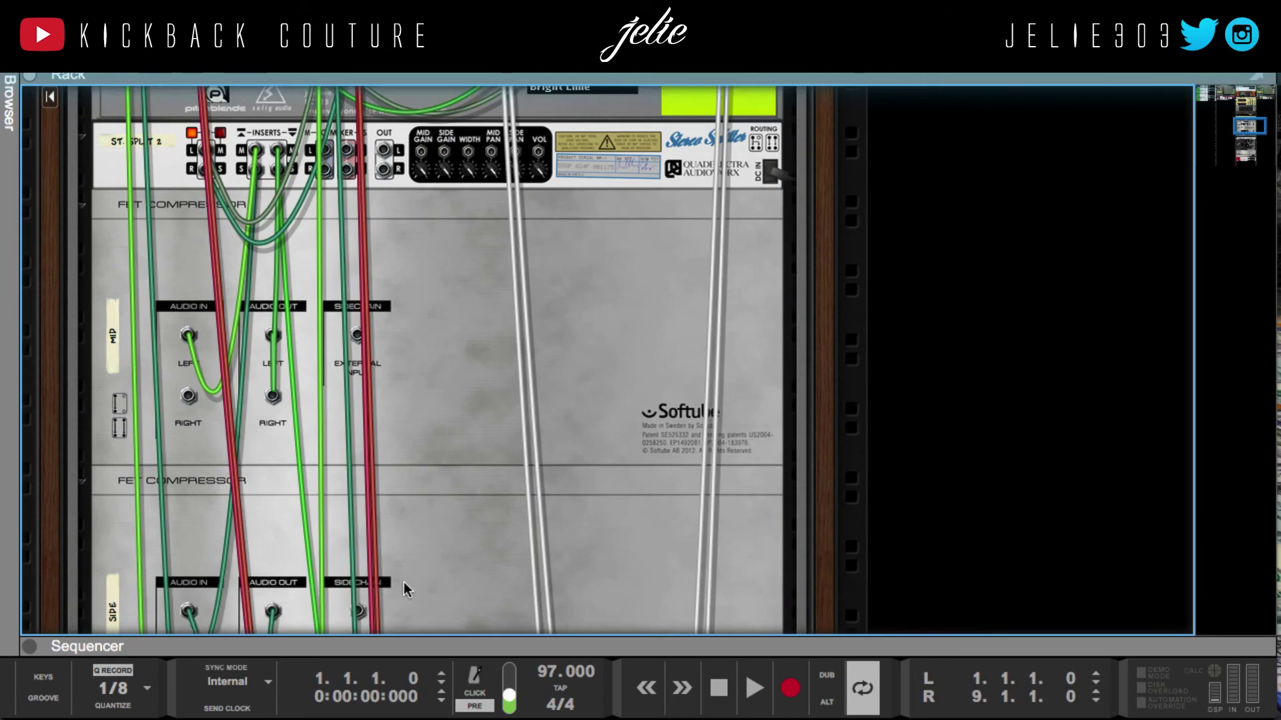
scroll(383, 558, down, 3)
scroll(375, 543, up, 9)
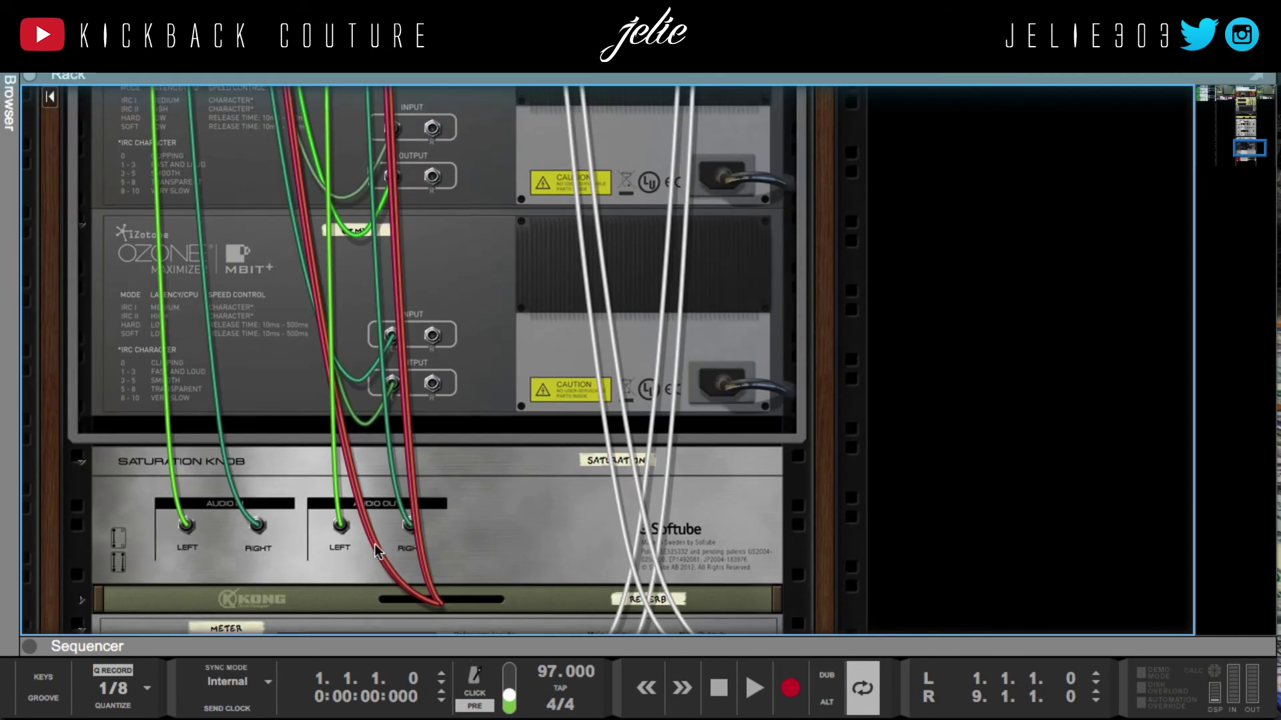
scroll(373, 543, up, 2)
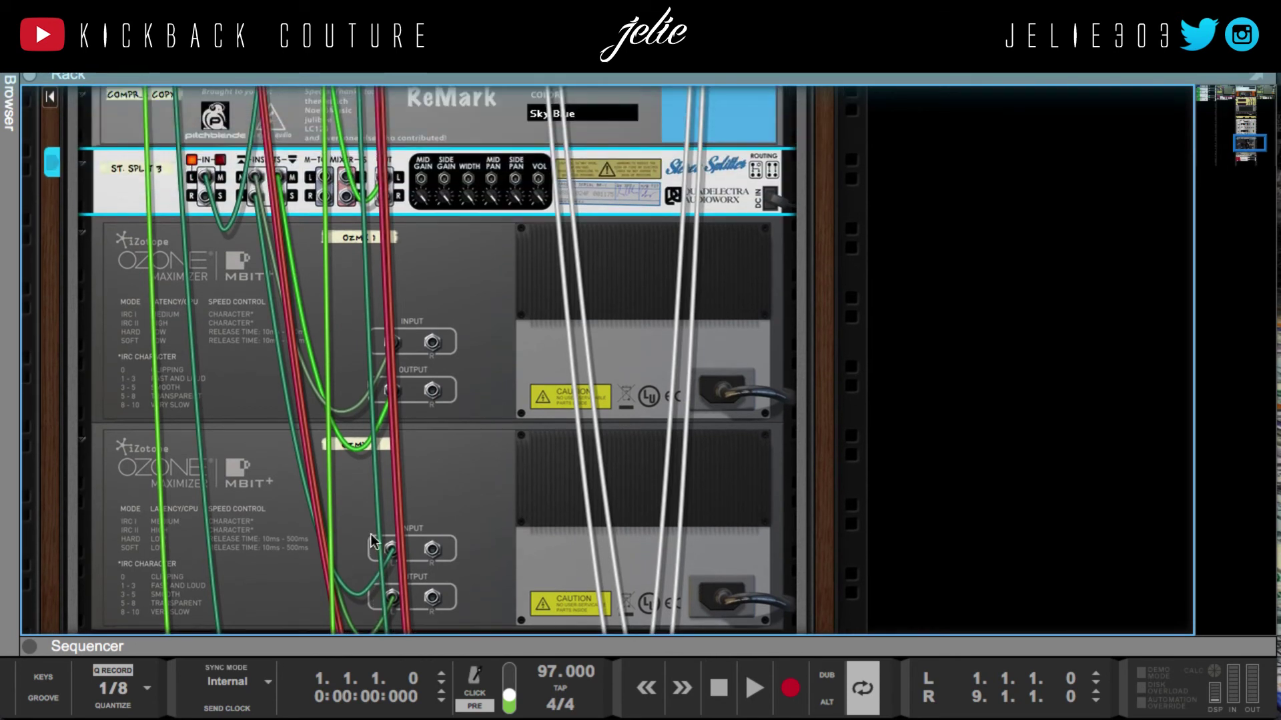
Disconnect the third Stereo Splitter's existing output cable and route its left and right outputs to the Master Section's Insert FX From Device jacks
drag(381, 179, 274, 513)
scroll(275, 513, down, 5)
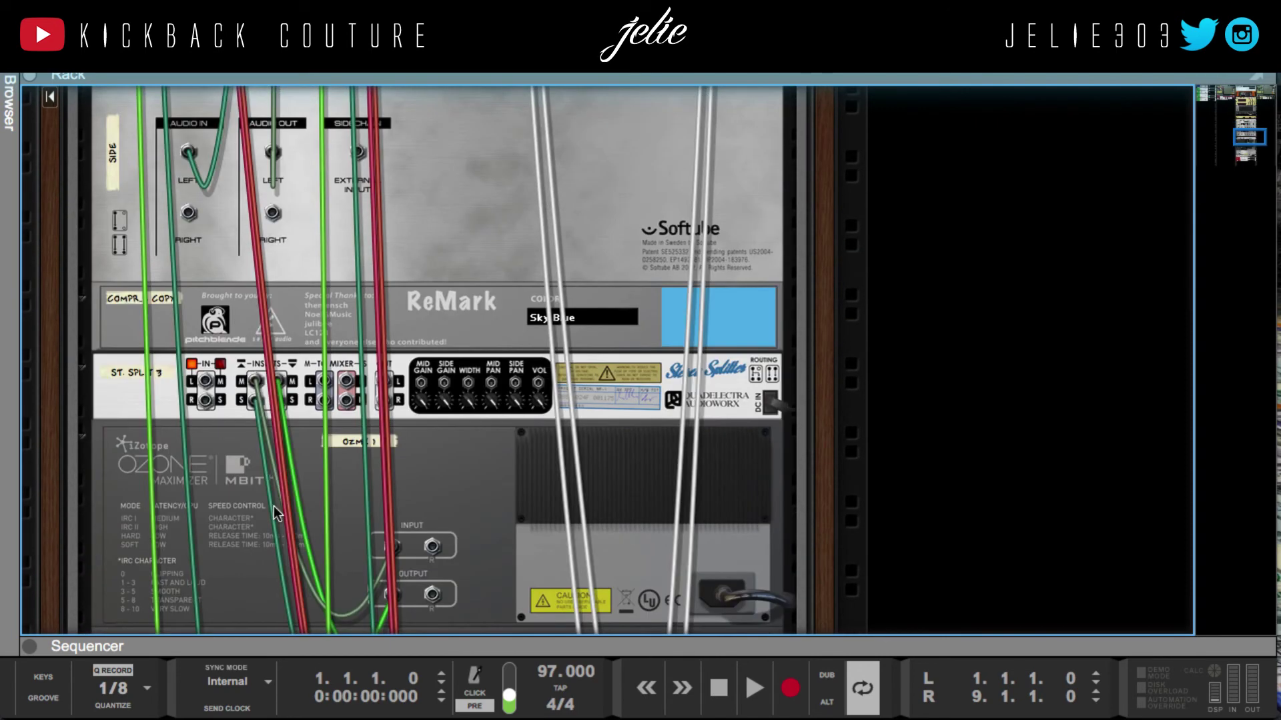
drag(394, 389, 659, 104)
drag(627, 312, 631, 280)
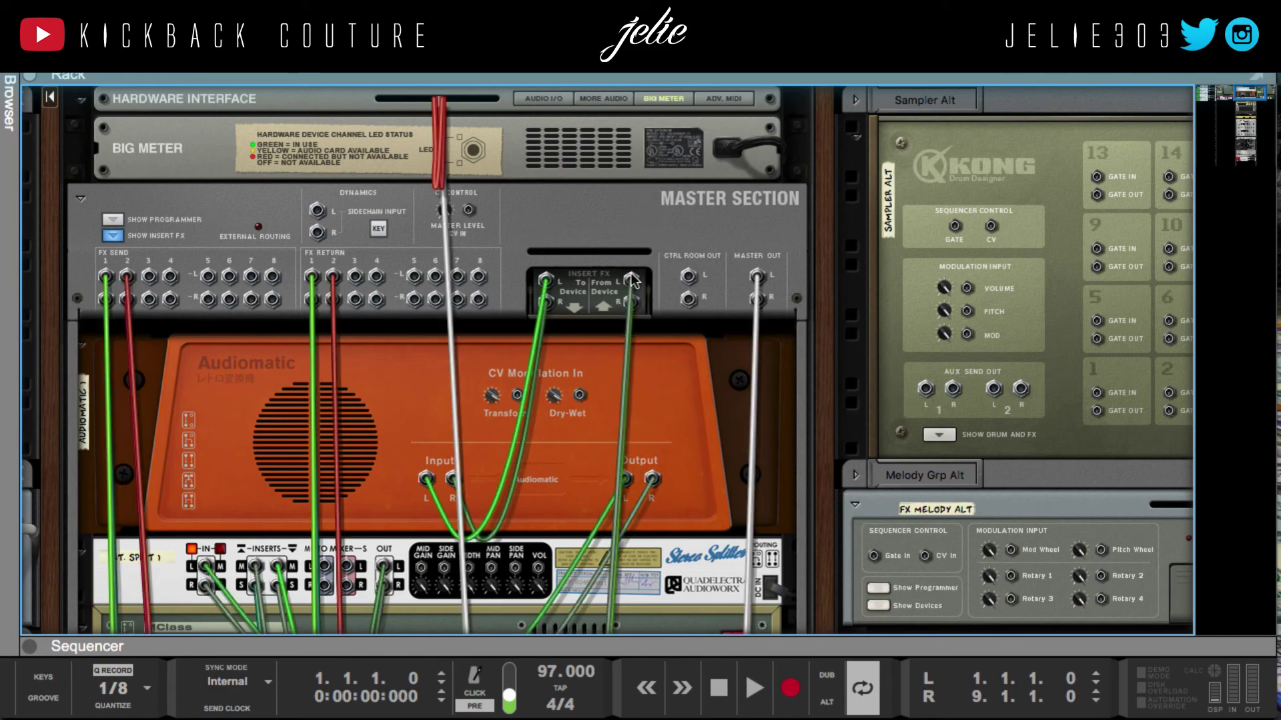
Review the rear cabling of the FET Compressors, the third Stereo Splitter and both Ozone Maximizers
scroll(602, 309, down, 15)
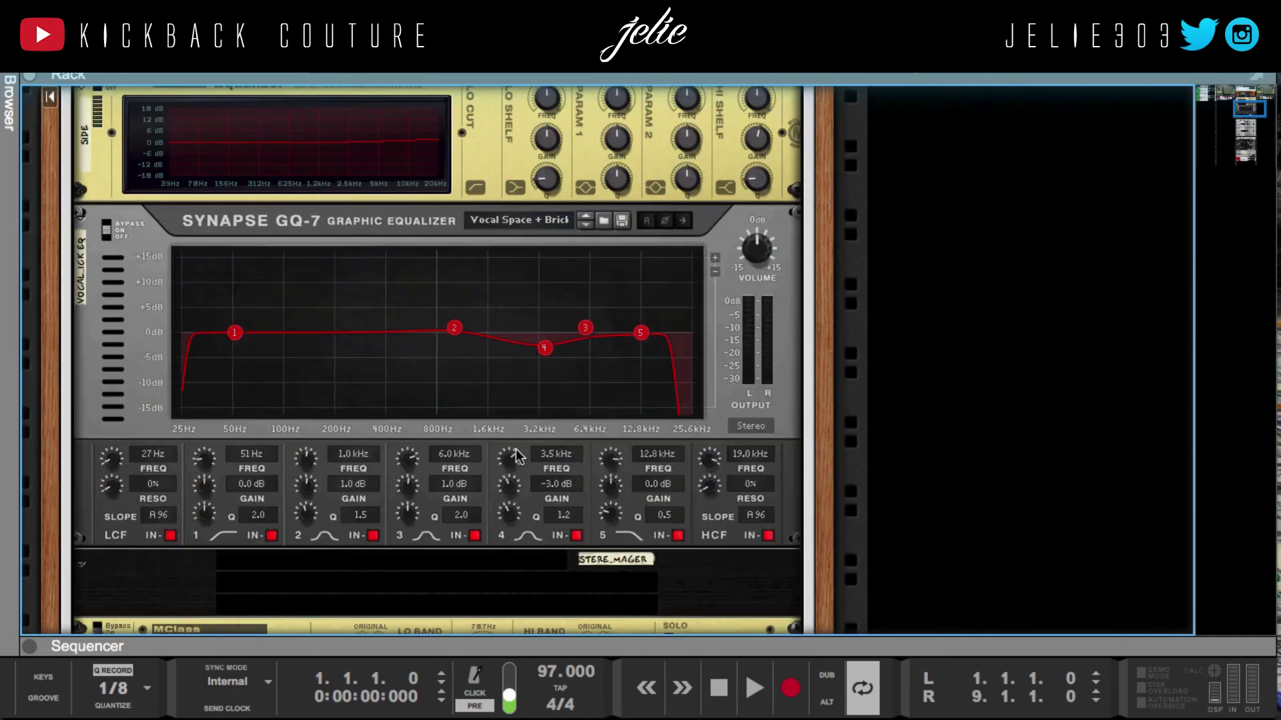
scroll(460, 442, down, 4)
key(Tab)
scroll(433, 447, down, 3)
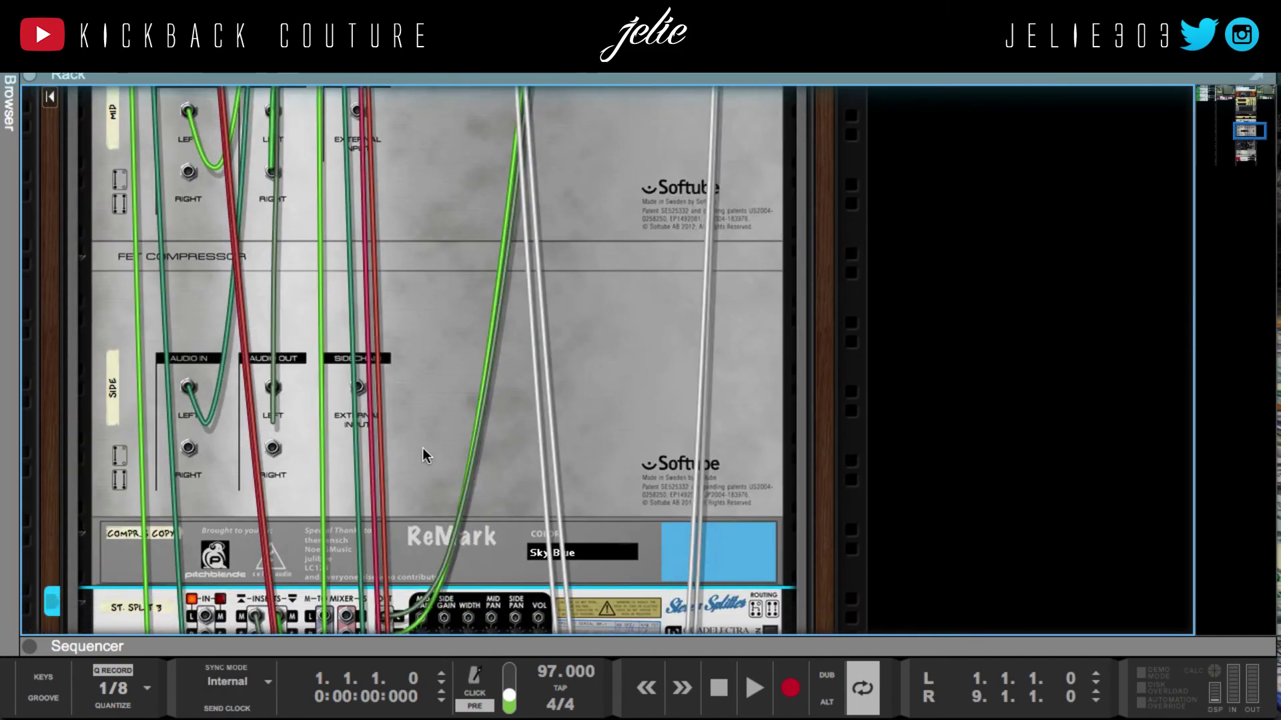
scroll(424, 454, up, 5)
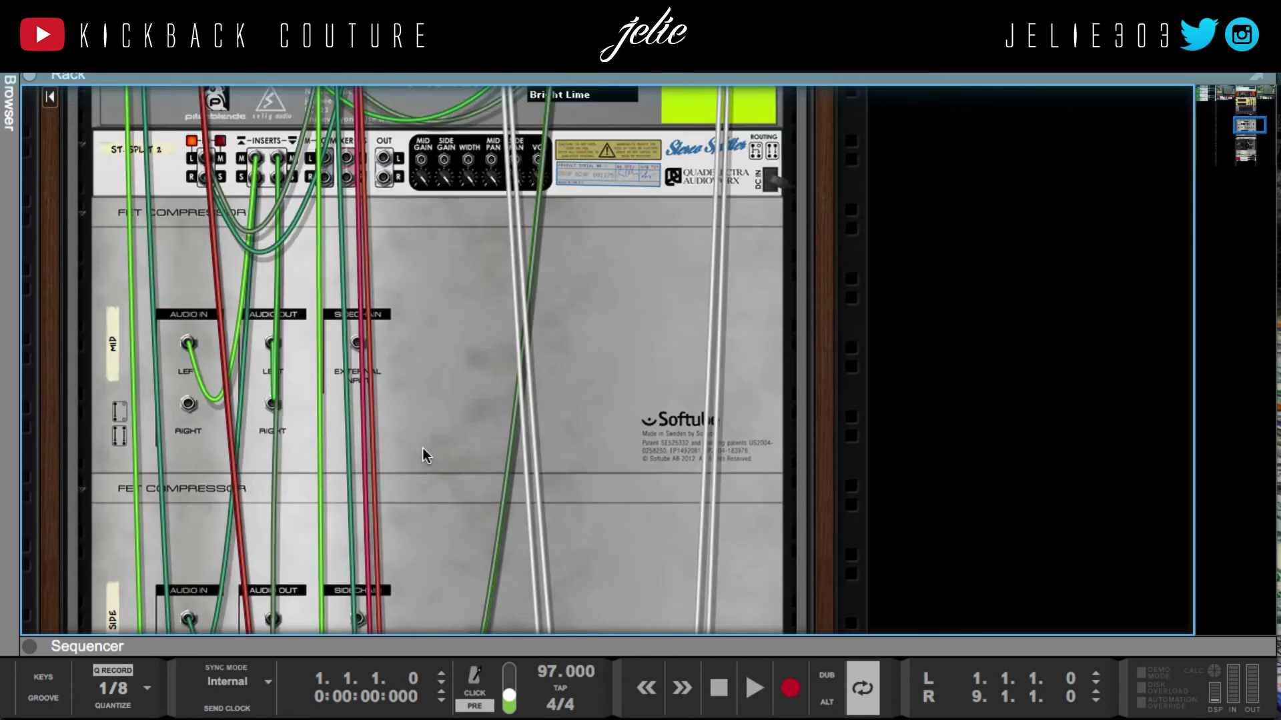
scroll(423, 450, down, 6)
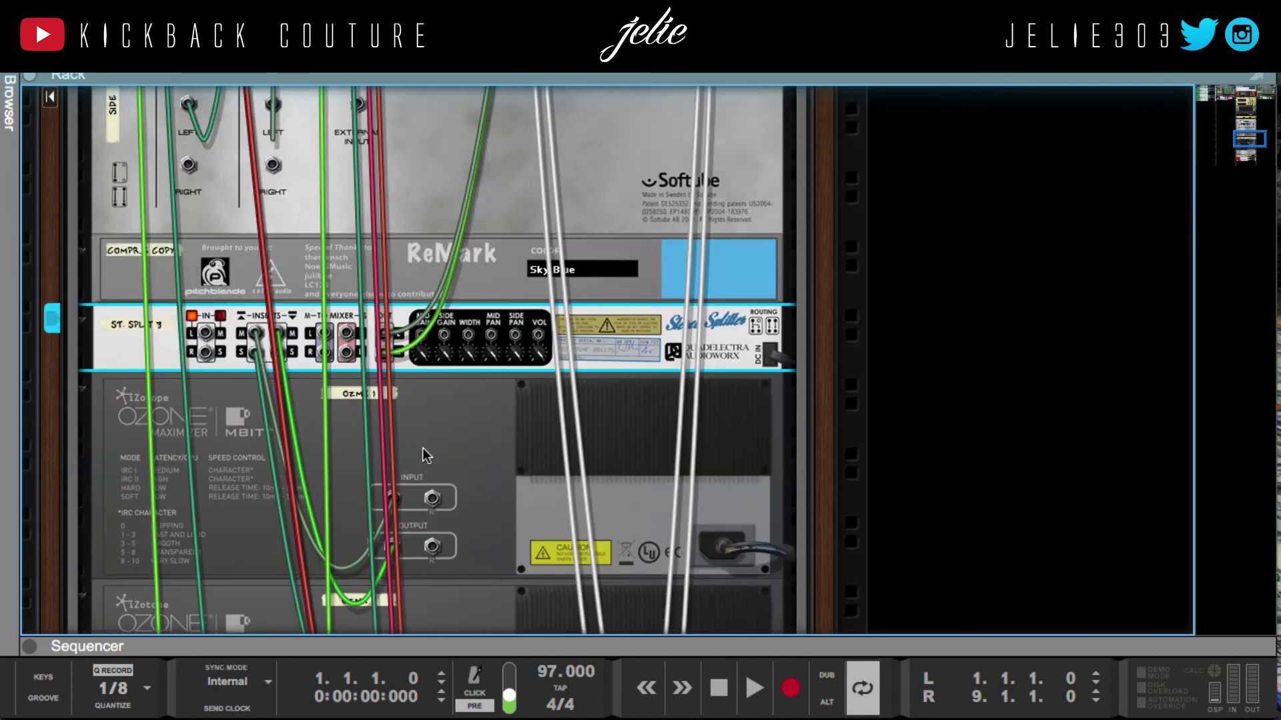
scroll(422, 455, up, 3)
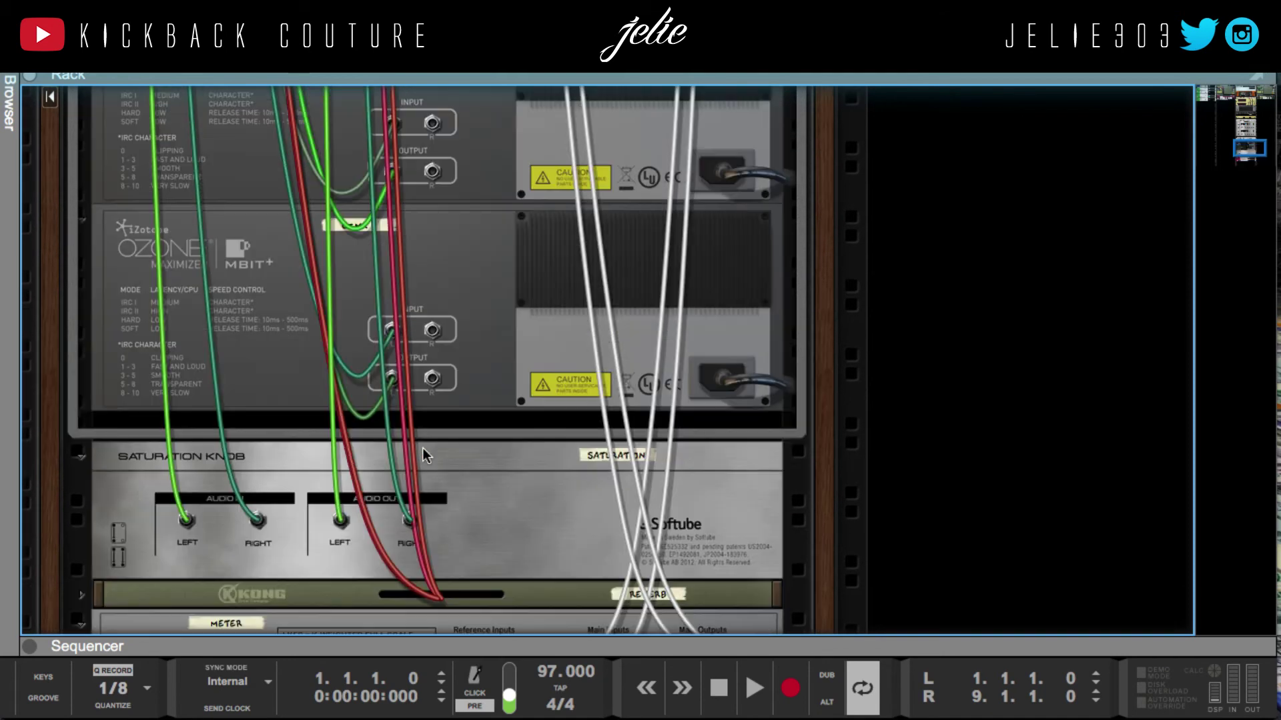
scroll(422, 447, up, 2)
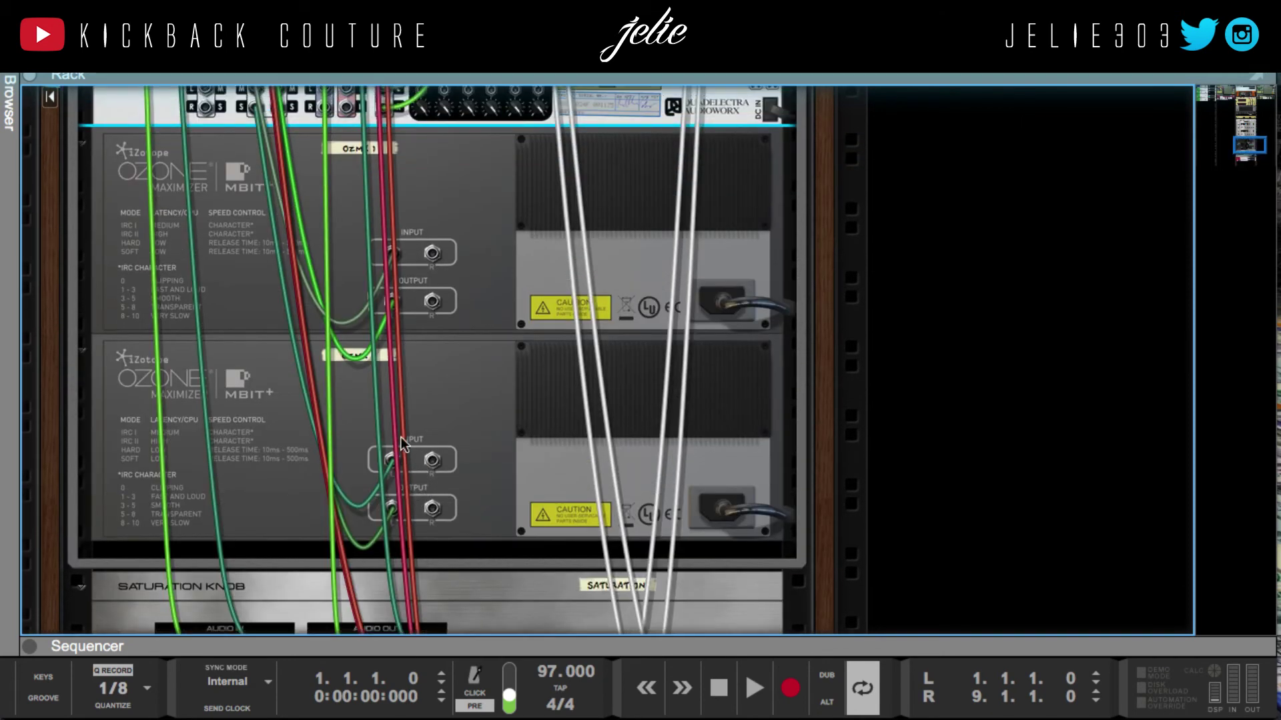
scroll(383, 415, up, 5)
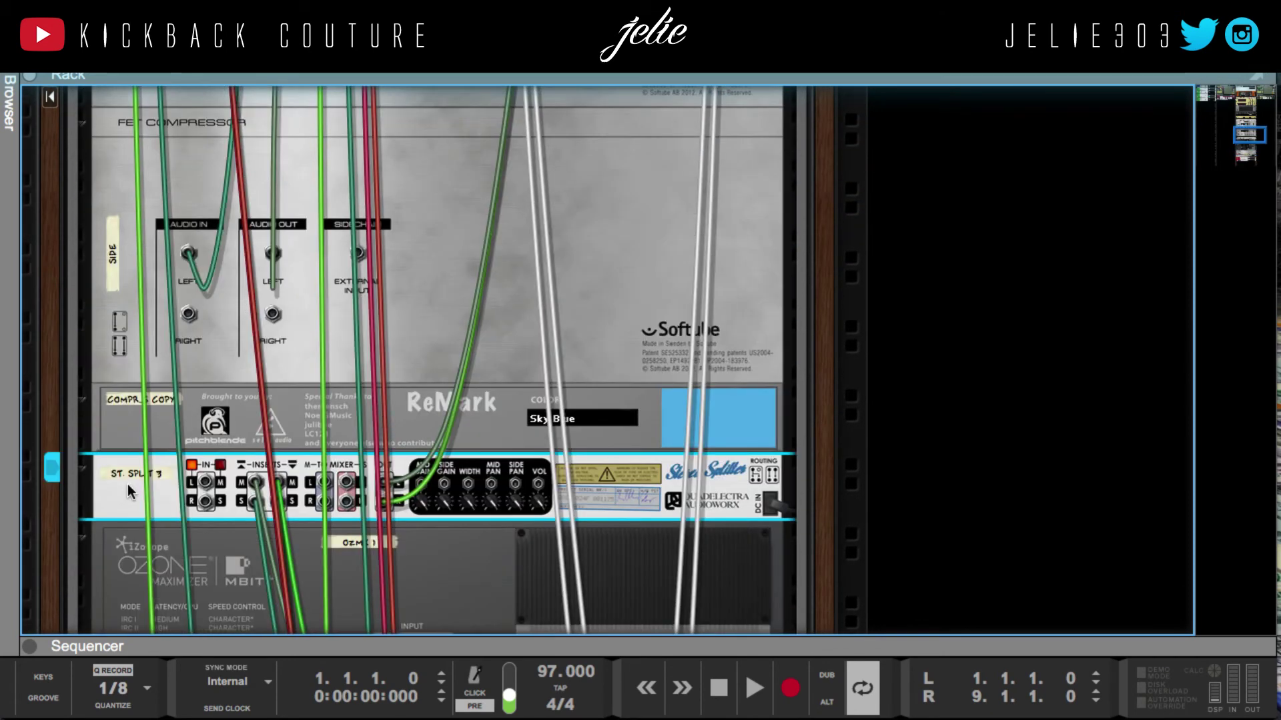
Examine the signal path from the Audiomatic through the first Stereo Splitter and the Mid and Side Equalizers to the graphic equalizer
scroll(345, 523, up, 15)
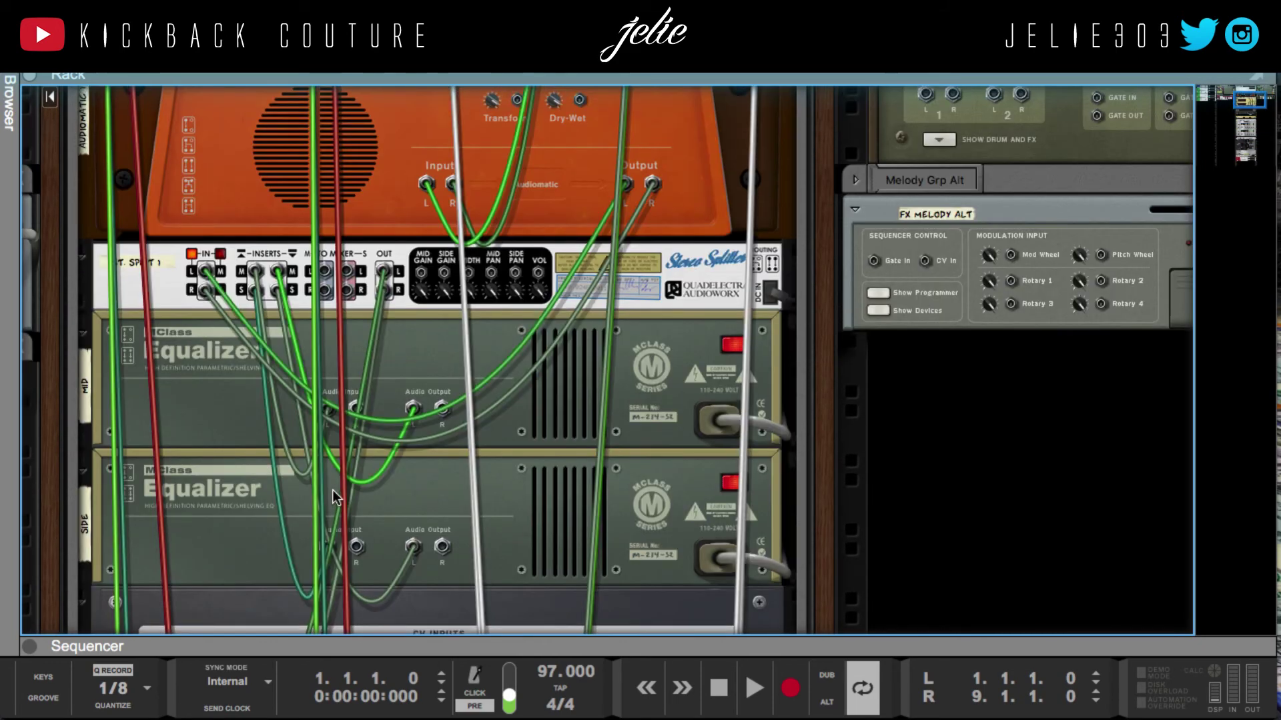
scroll(332, 491, up, 5)
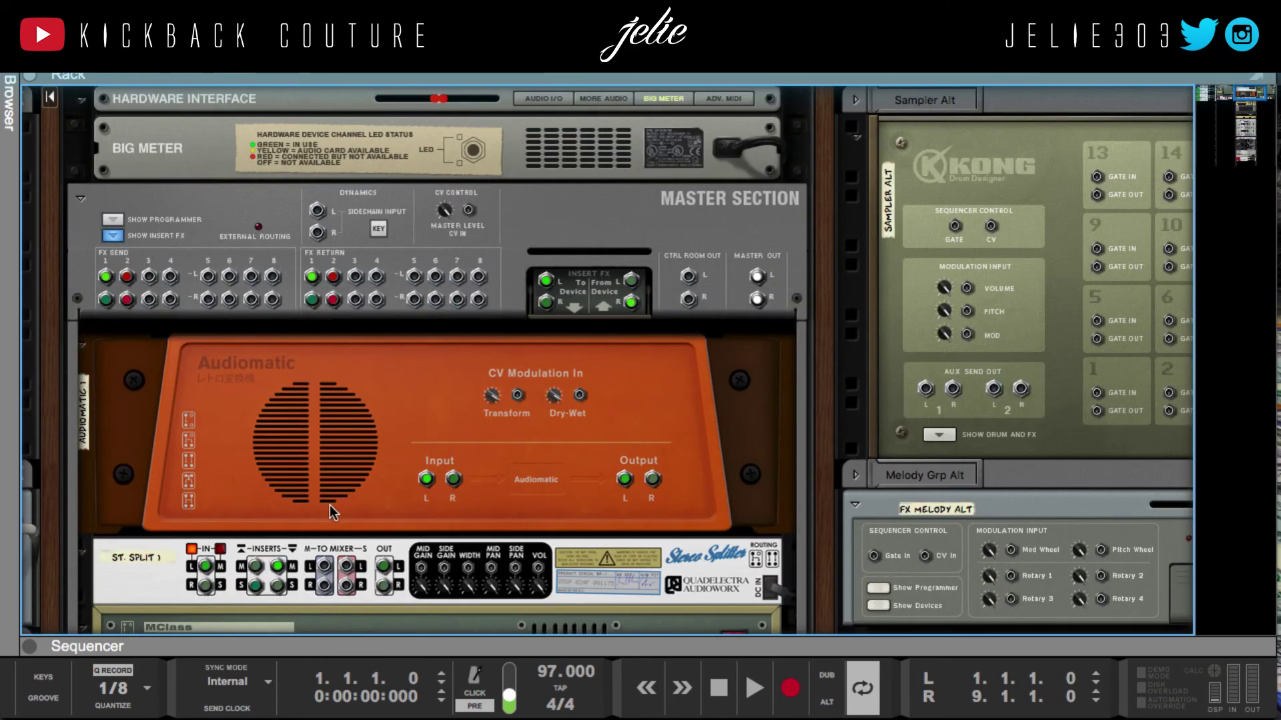
scroll(302, 507, down, 3)
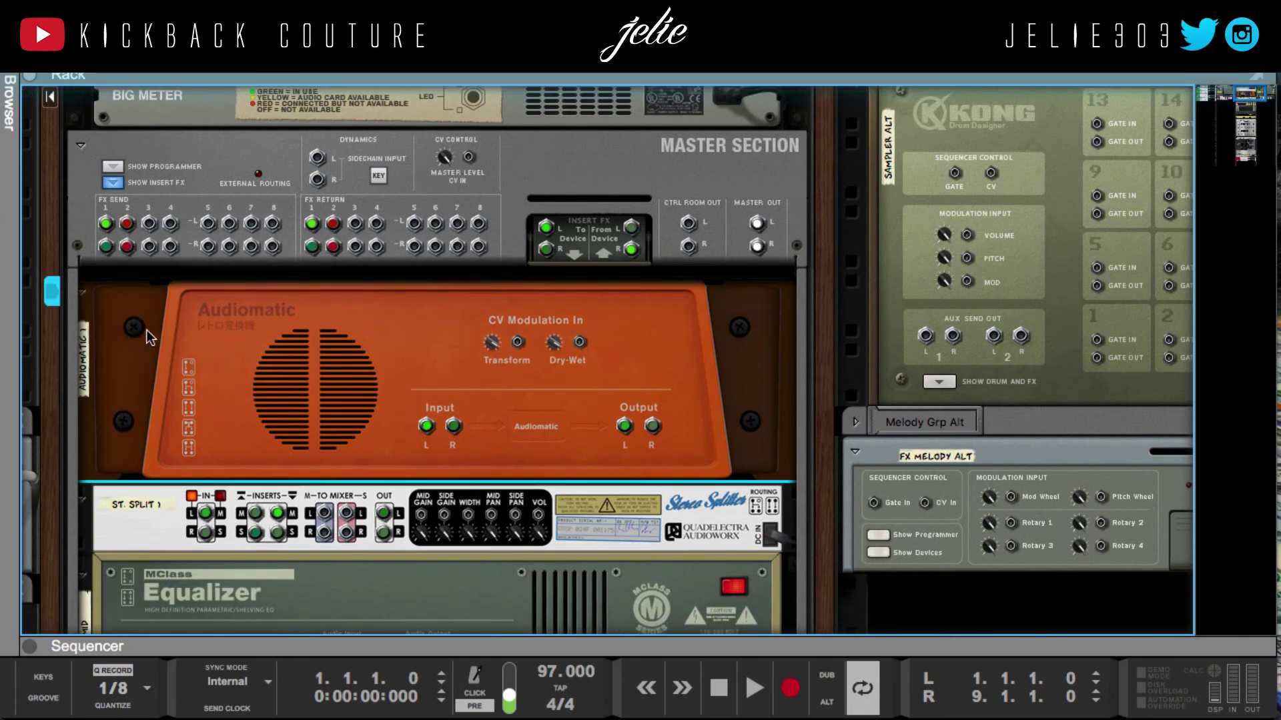
scroll(146, 330, down, 5)
click(146, 403)
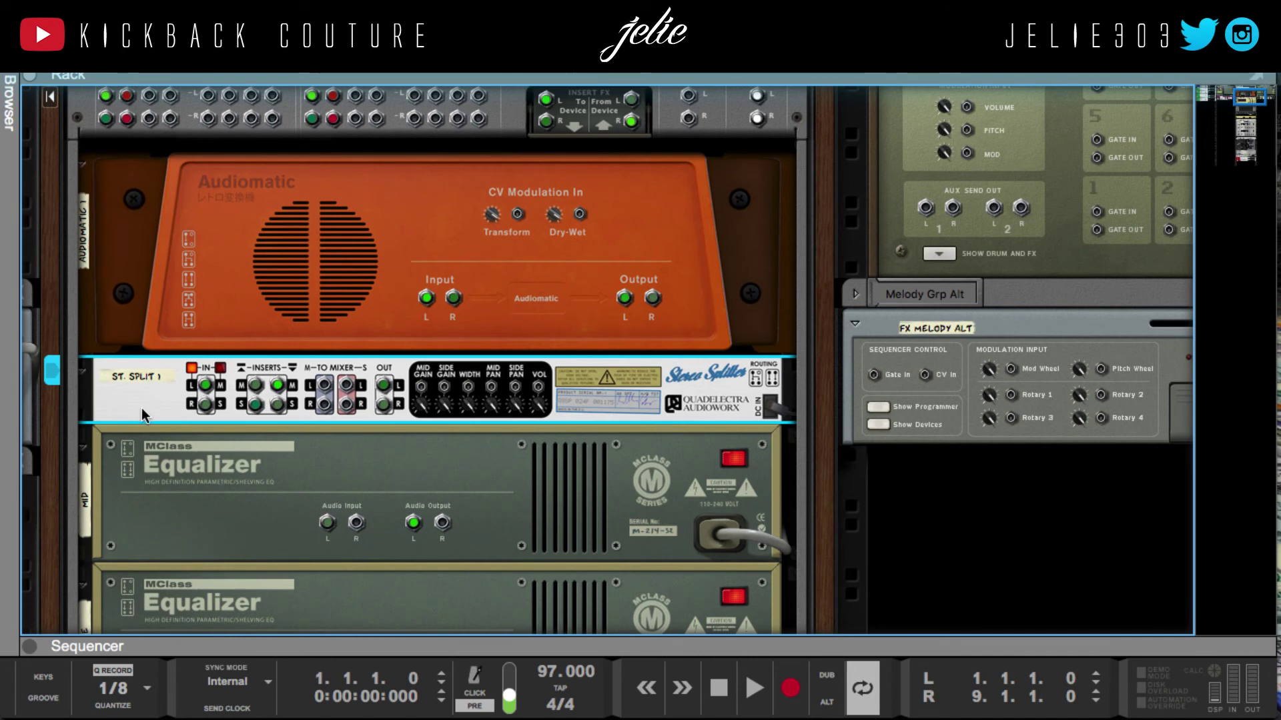
scroll(154, 397, down, 7)
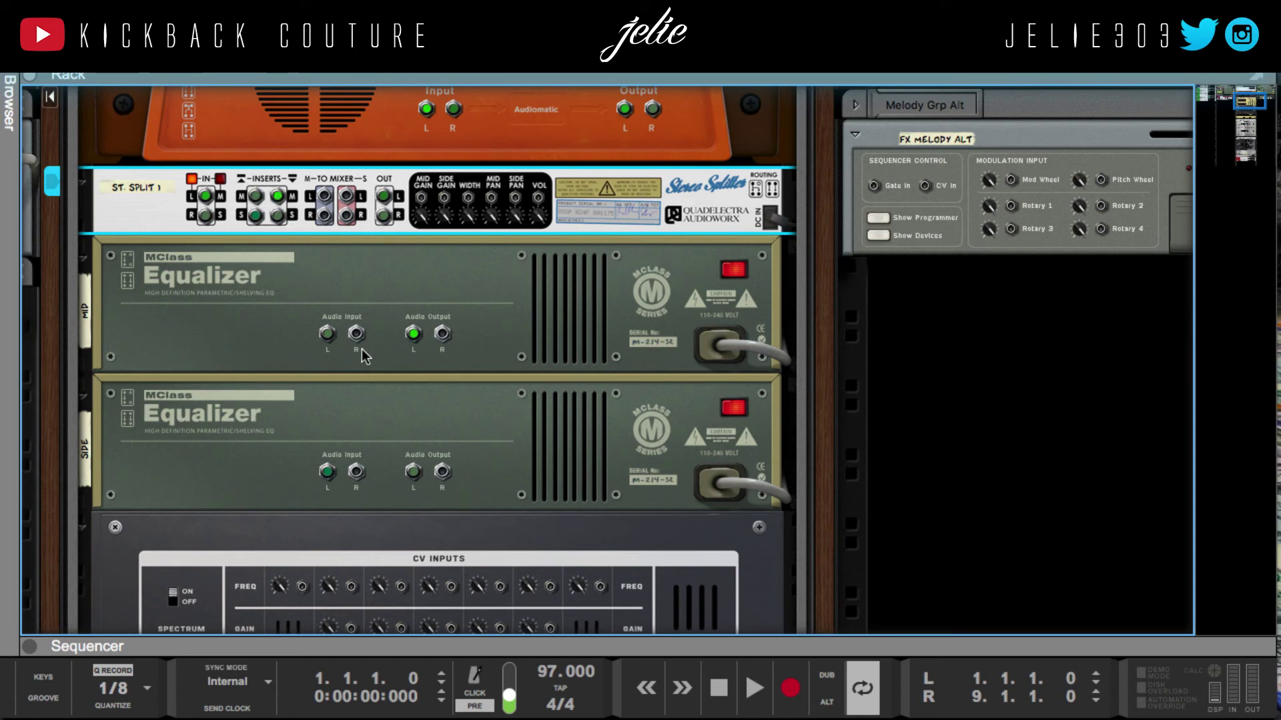
click(229, 278)
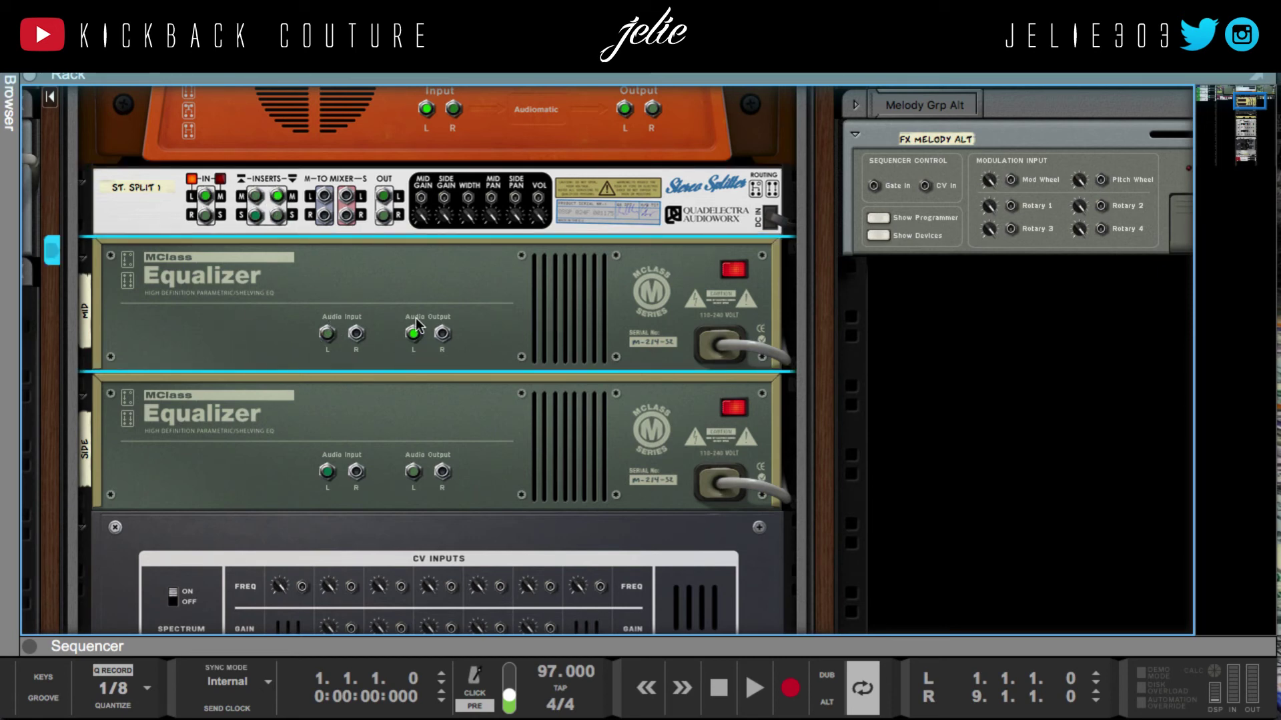
click(290, 442)
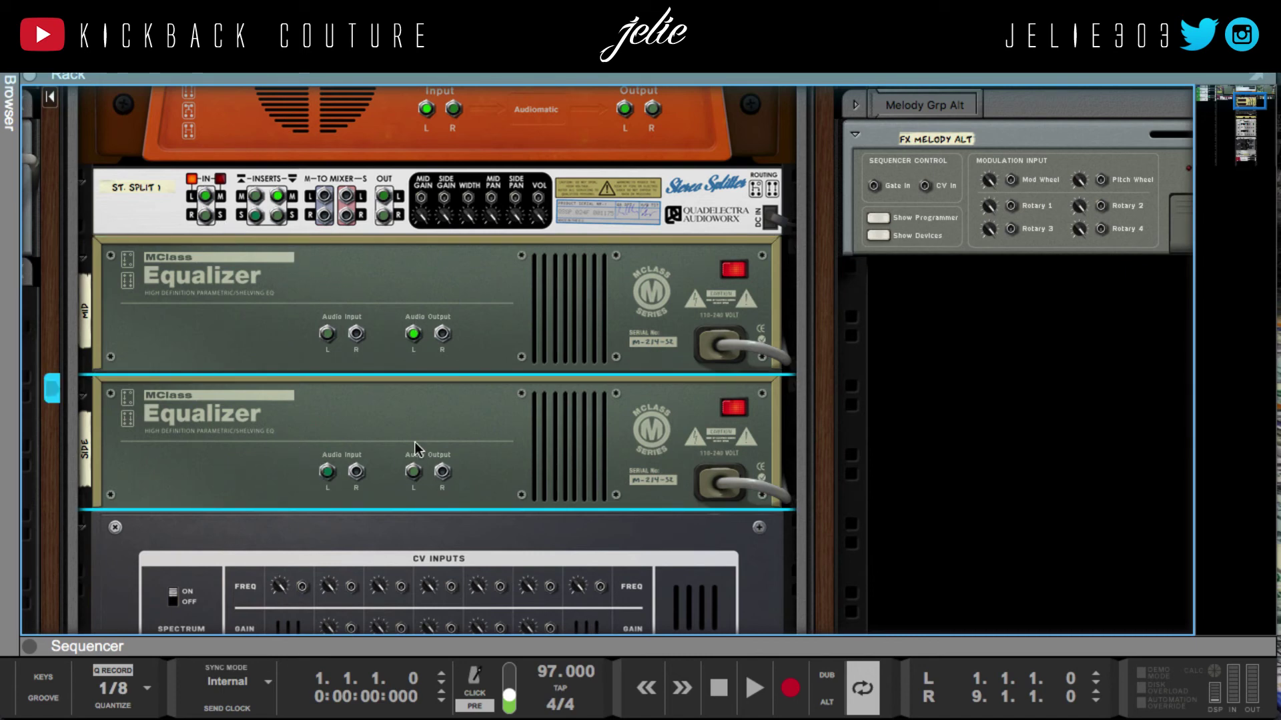
scroll(346, 477, down, 2)
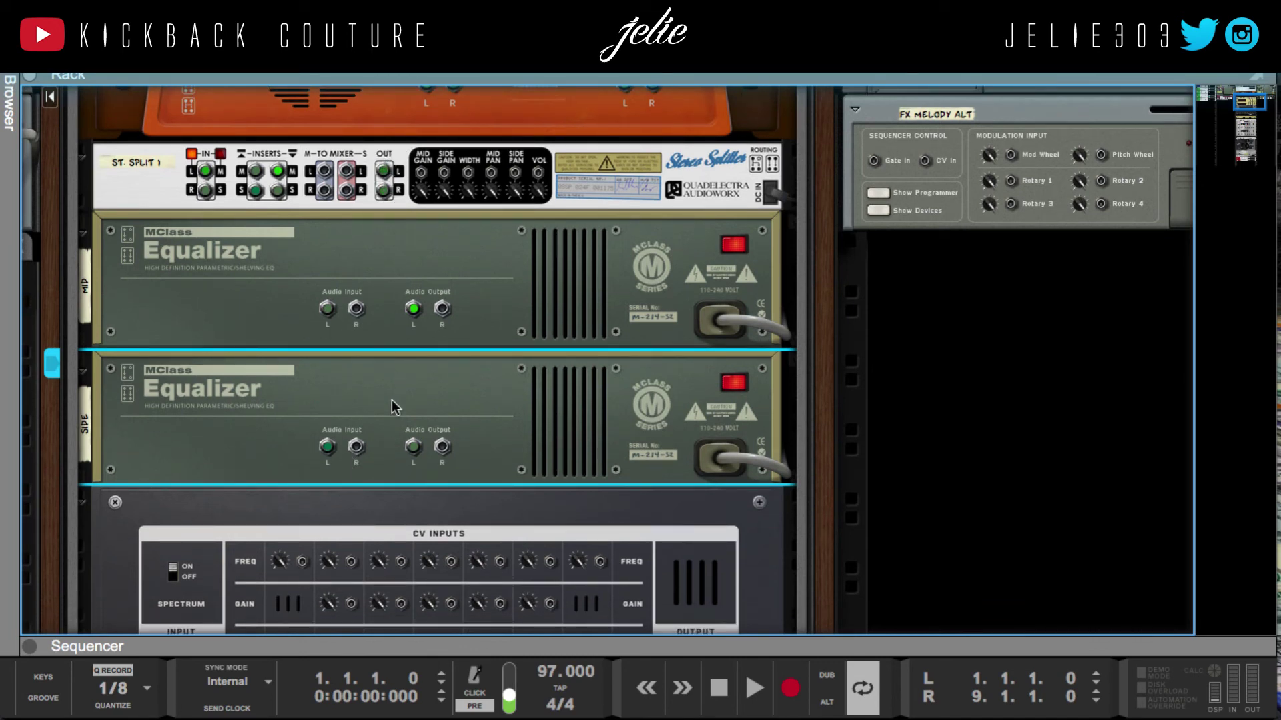
scroll(391, 407, down, 5)
click(346, 362)
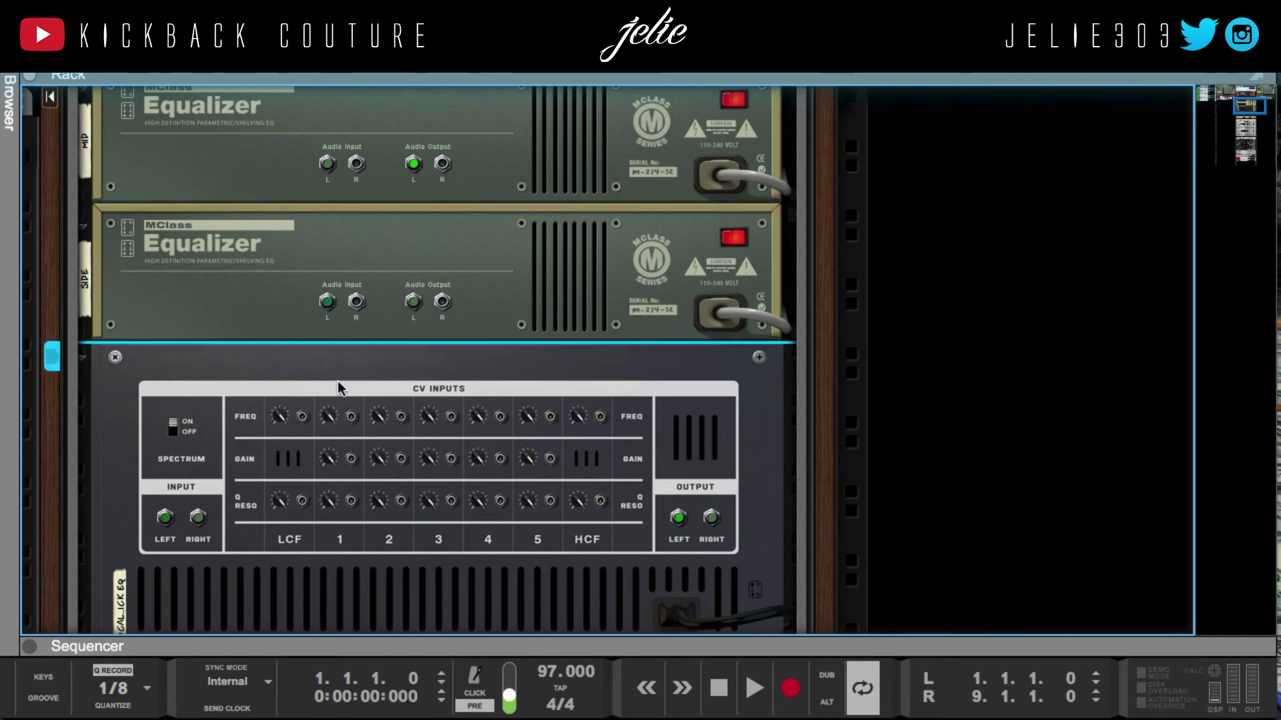
Review the rear cabling from the Mid and Side Equalizers through the graphic equalizer to the Stereo Imager
scroll(326, 375, down, 2)
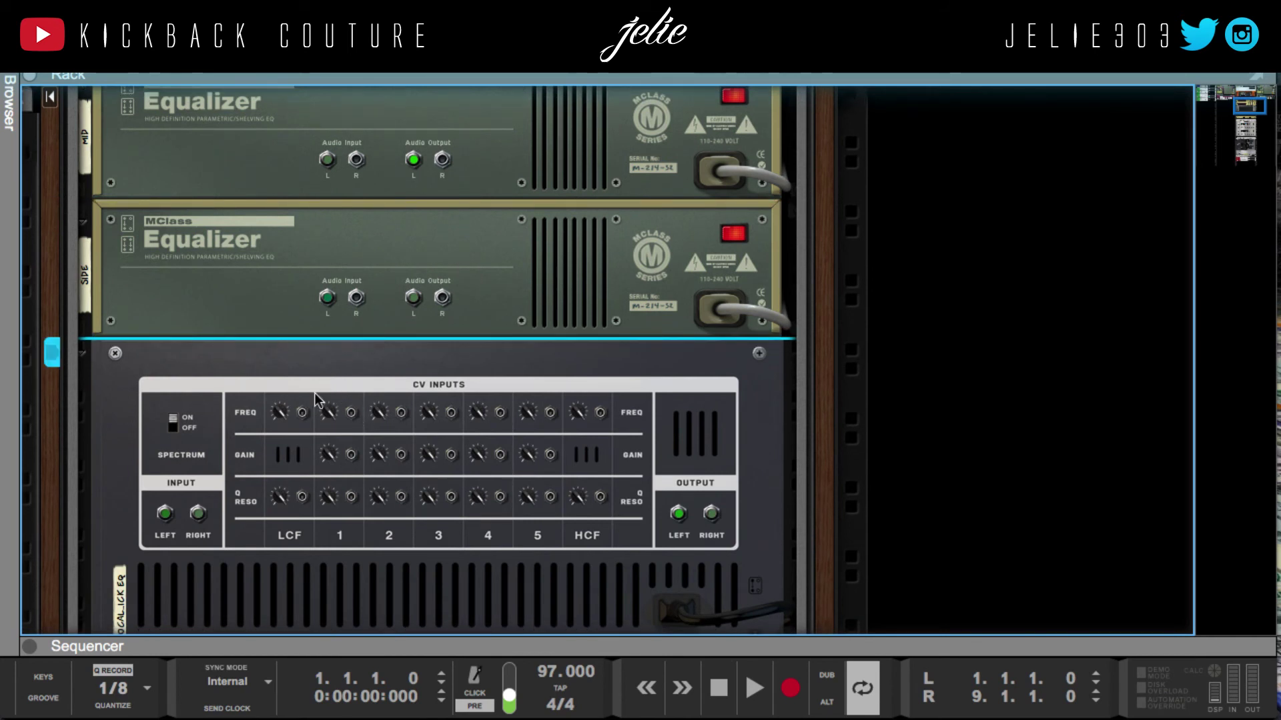
scroll(265, 463, down, 3)
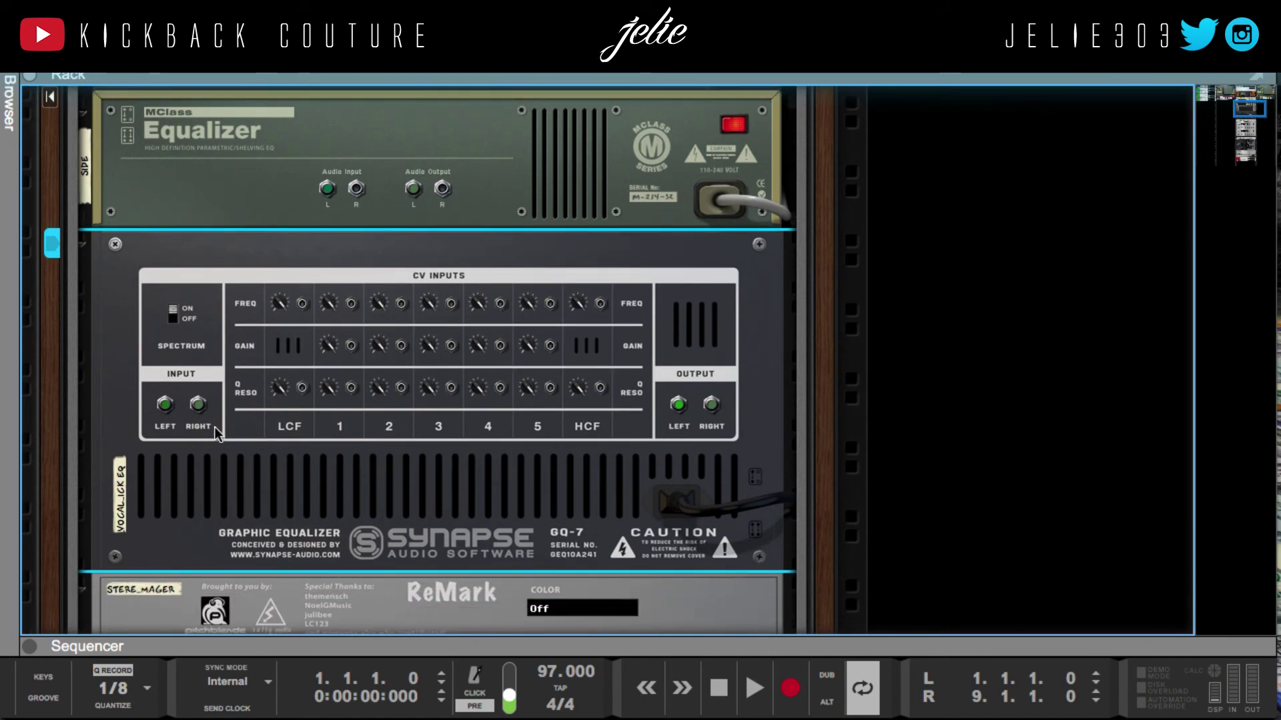
scroll(214, 427, down, 1)
scroll(257, 366, up, 10)
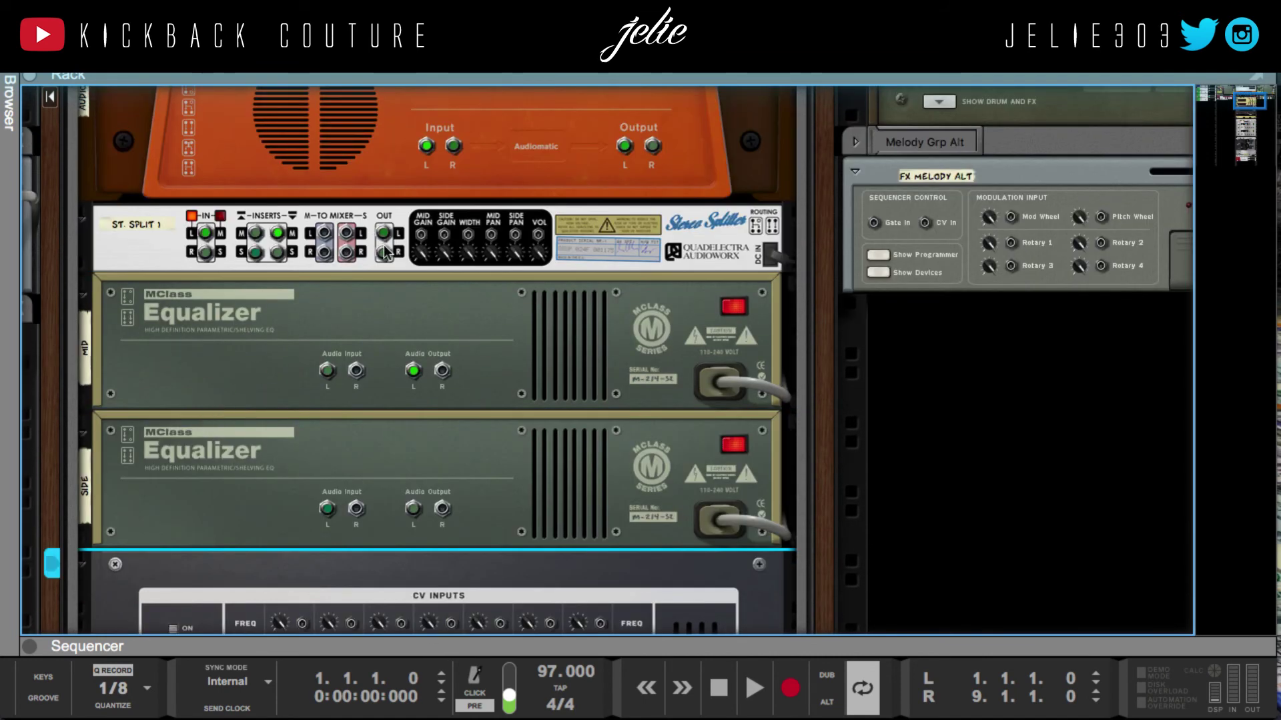
scroll(385, 252, down, 8)
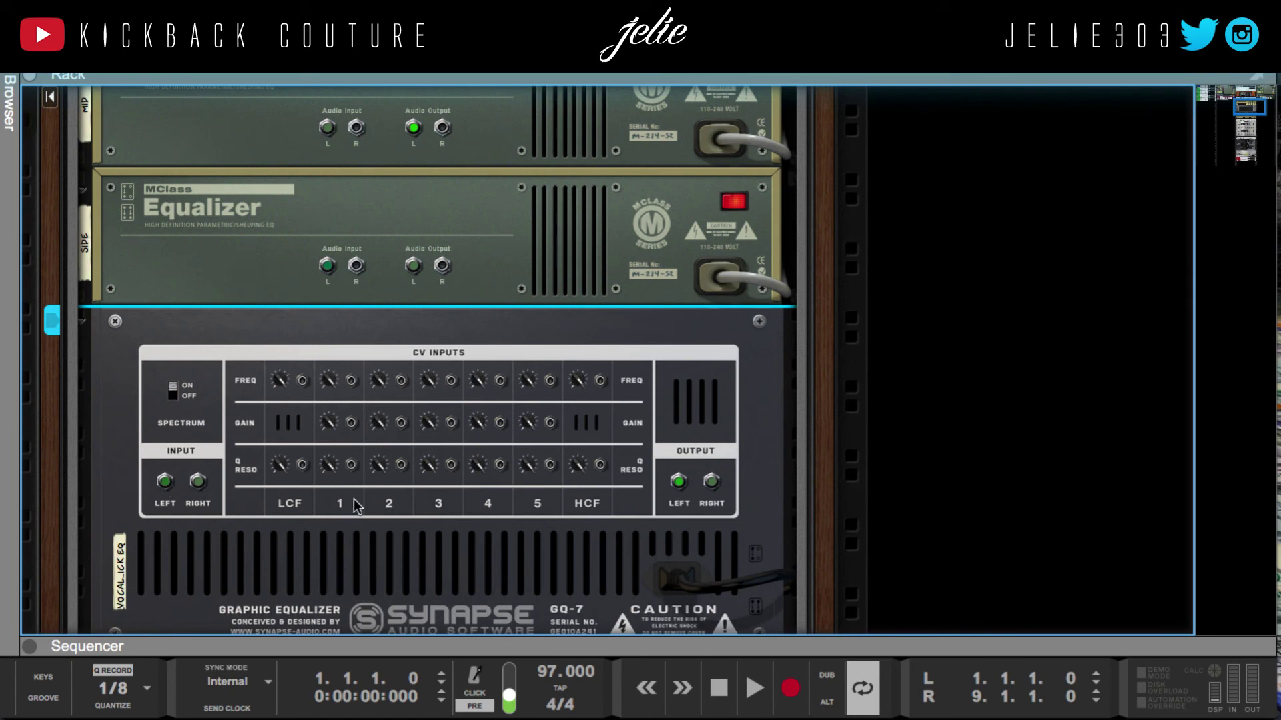
scroll(728, 461, down, 8)
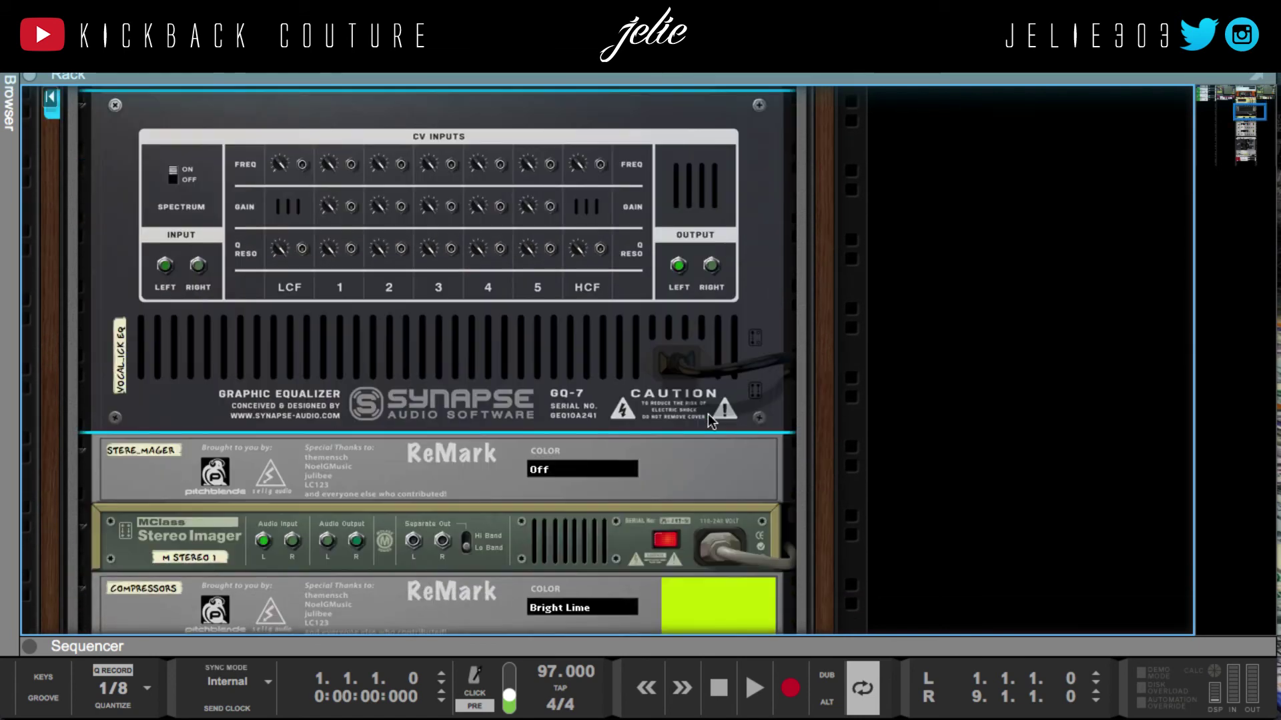
scroll(706, 414, down, 1)
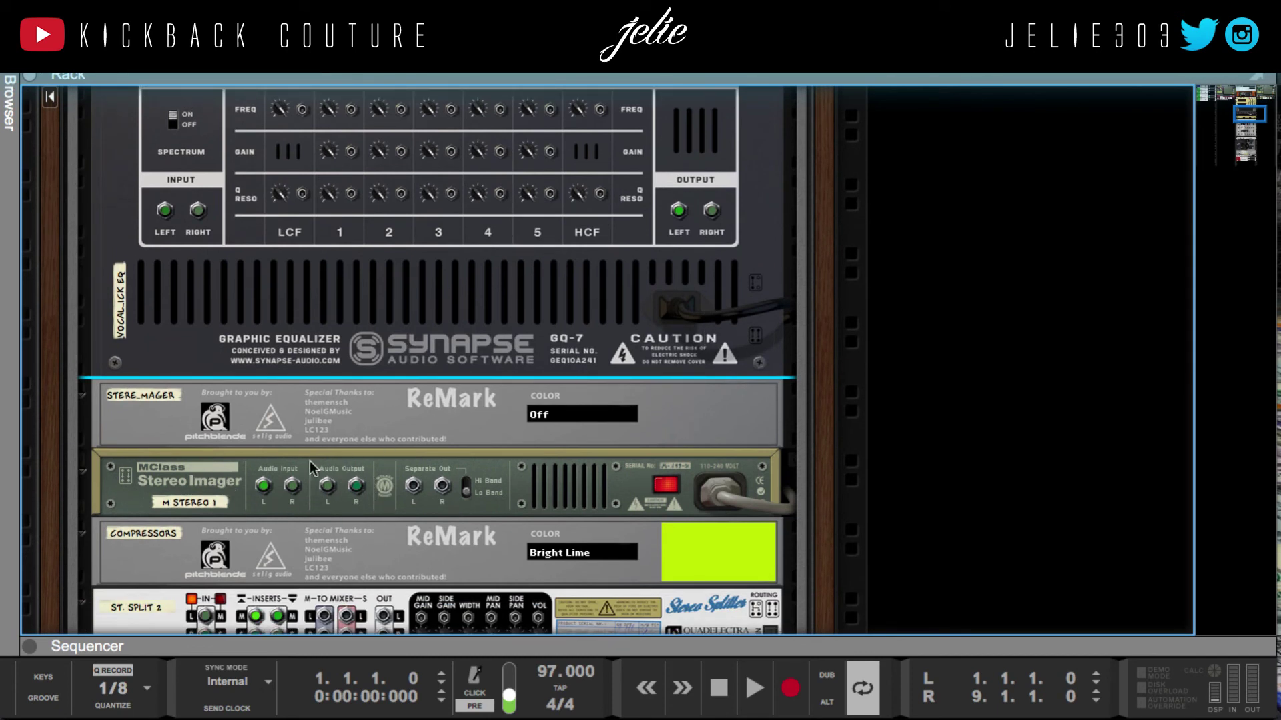
scroll(355, 497, down, 3)
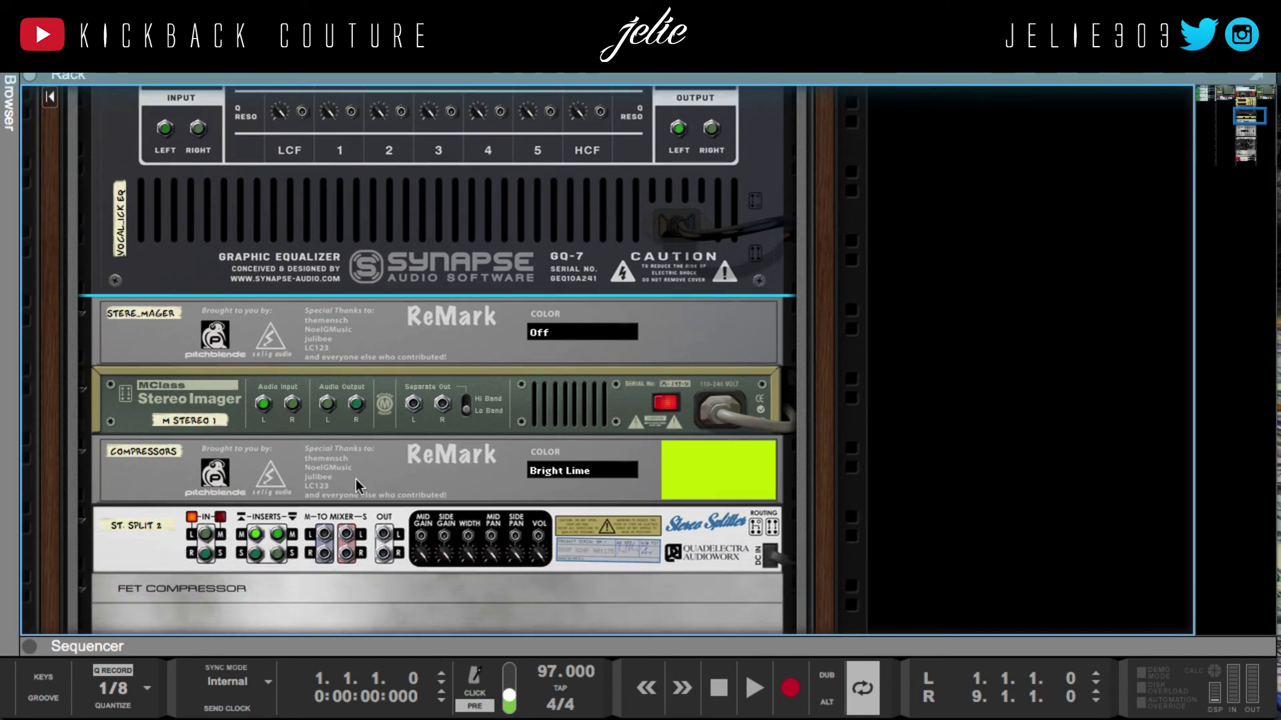
Examine how the second Stereo Splitter's inserts connect to the Mid and Side FET Compressors
click(158, 547)
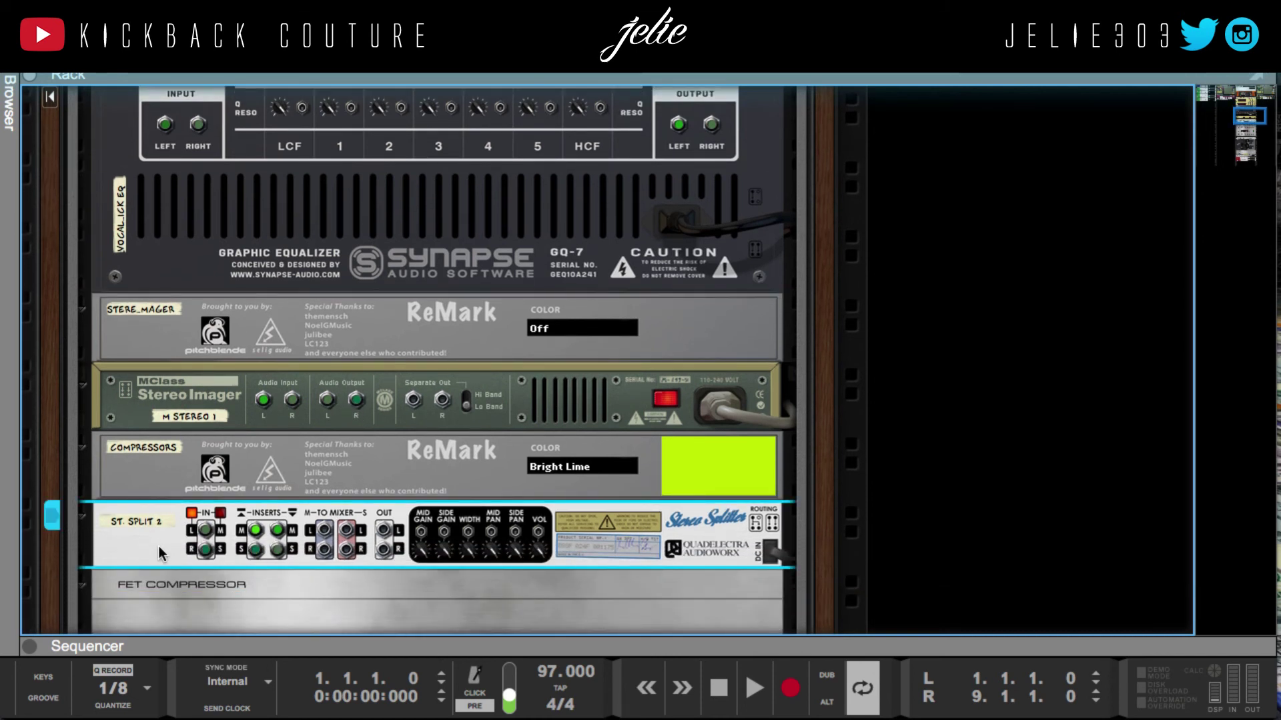
scroll(162, 551, down, 2)
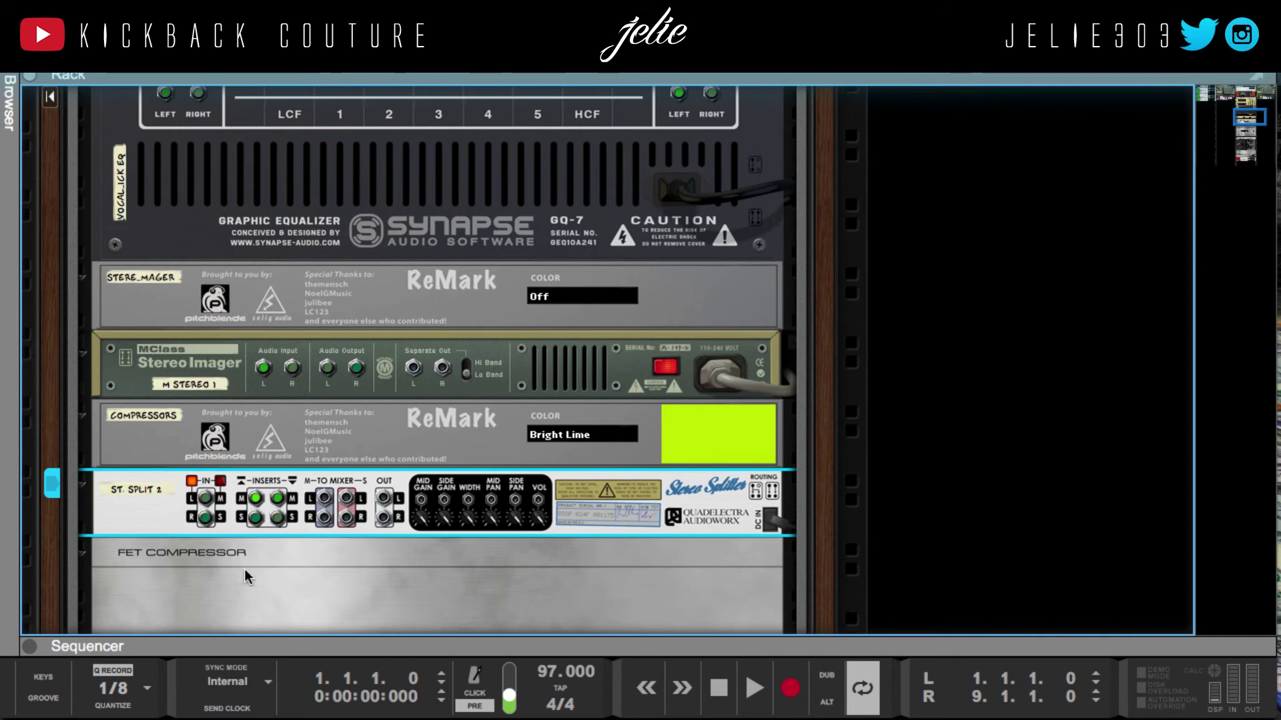
scroll(258, 551, down, 1)
scroll(231, 483, down, 2)
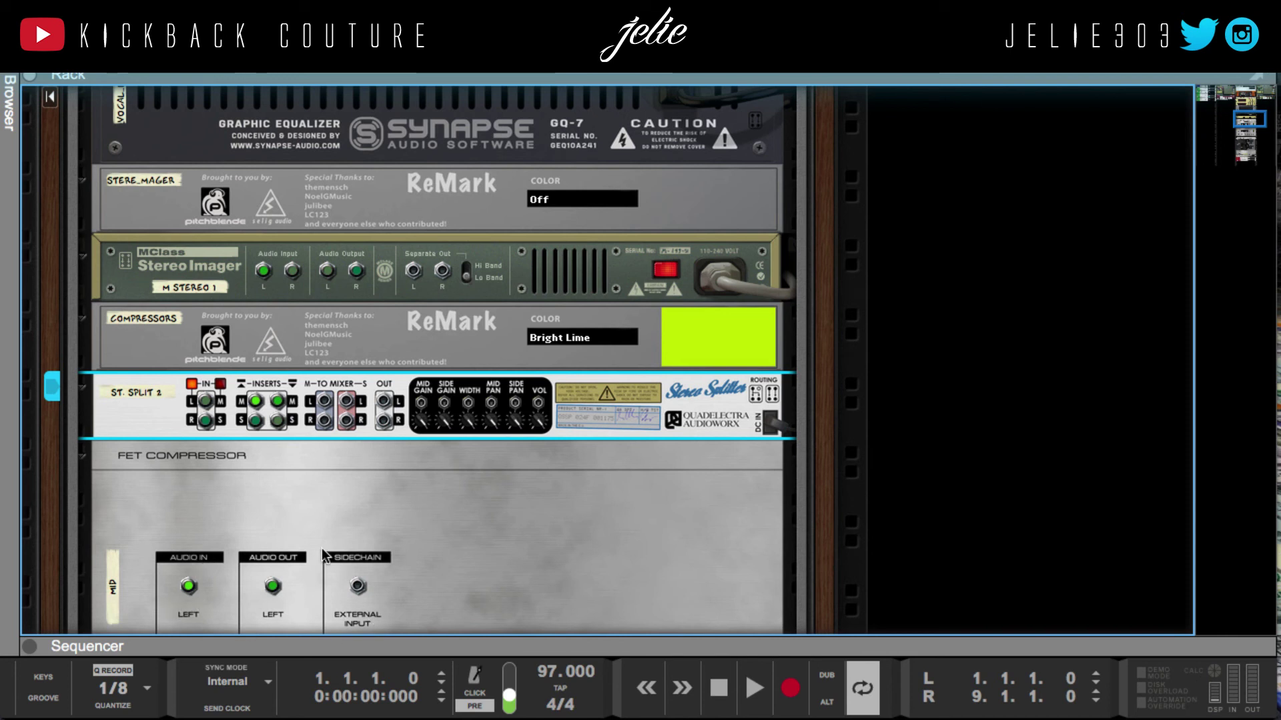
scroll(257, 587, down, 1)
click(226, 534)
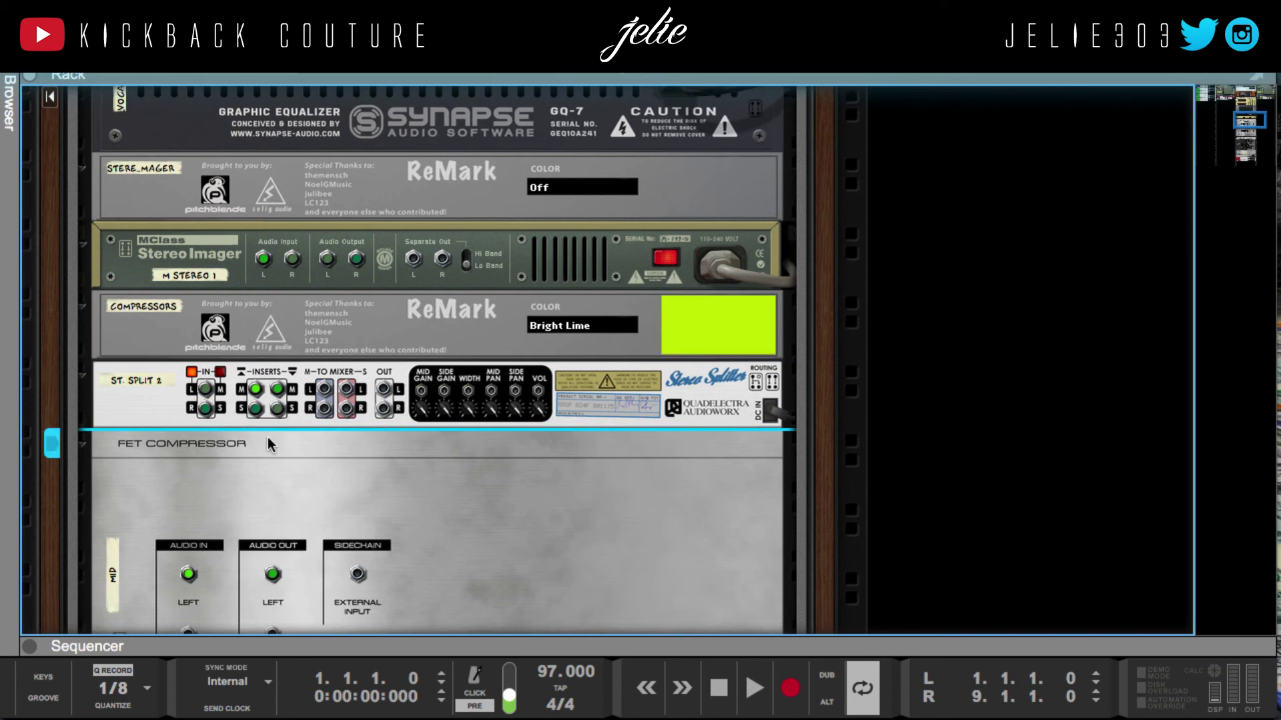
scroll(268, 442, down, 10)
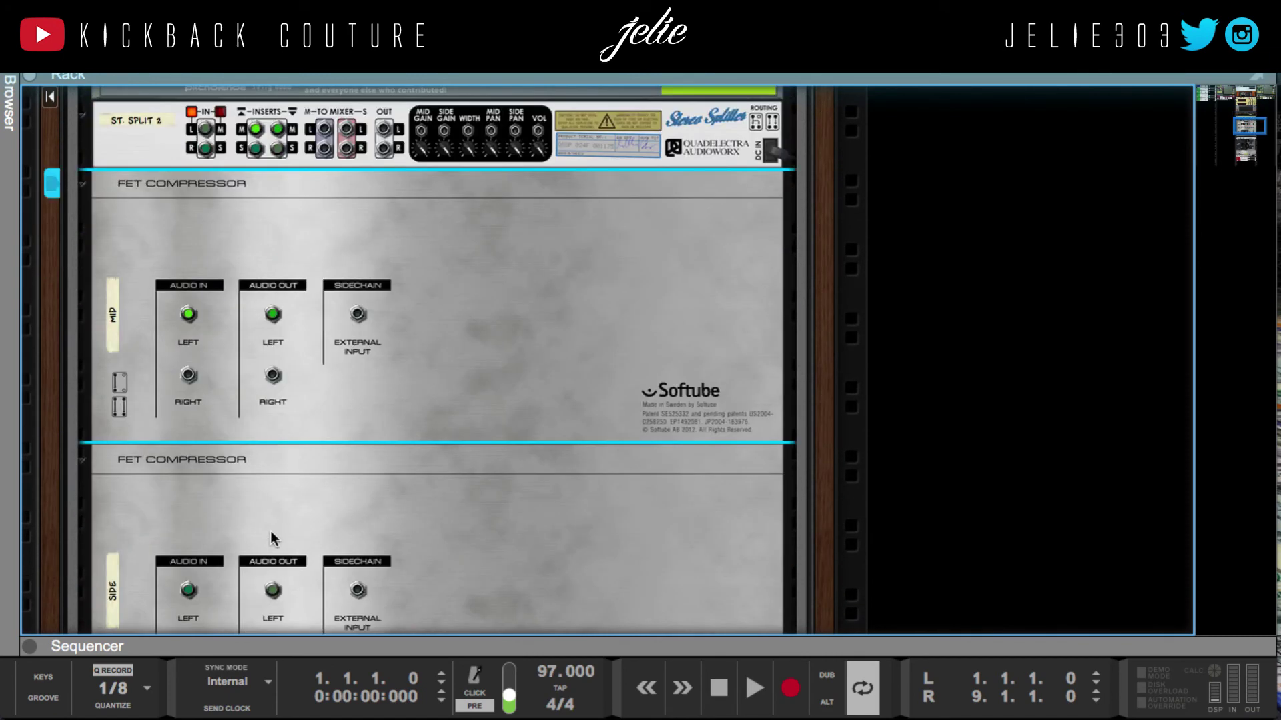
click(270, 531)
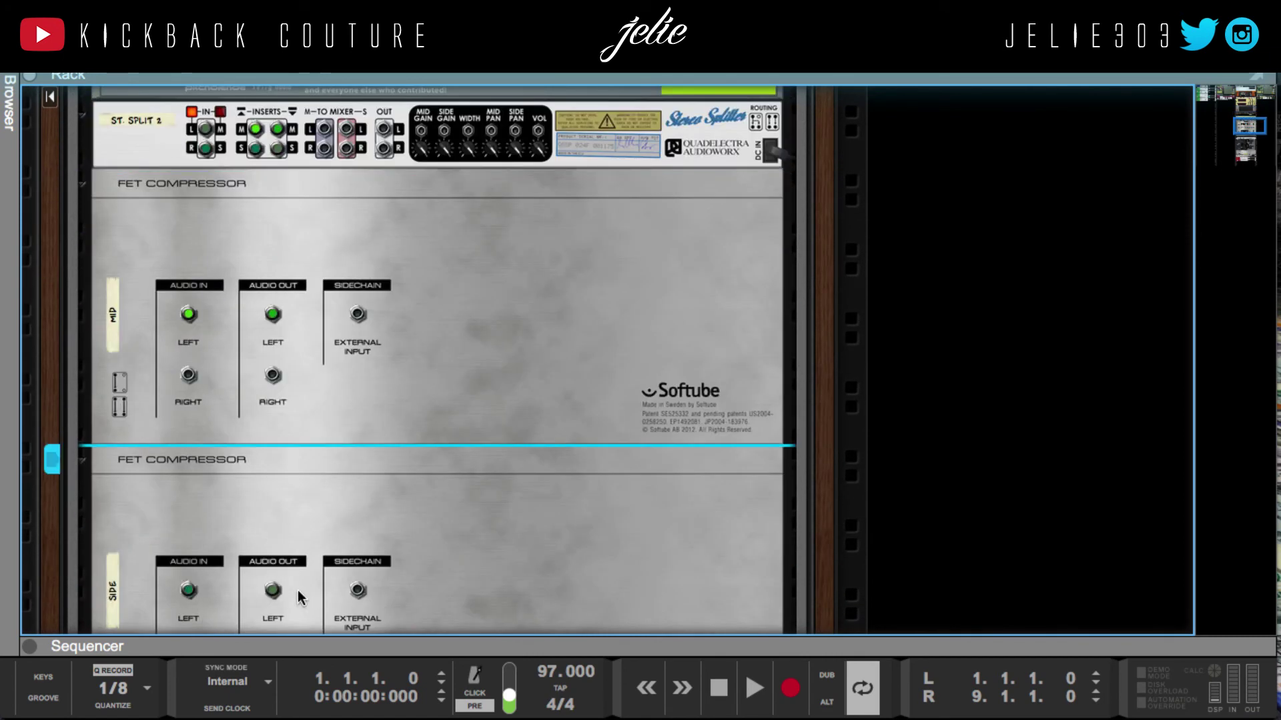
scroll(267, 567, up, 5)
scroll(276, 526, down, 8)
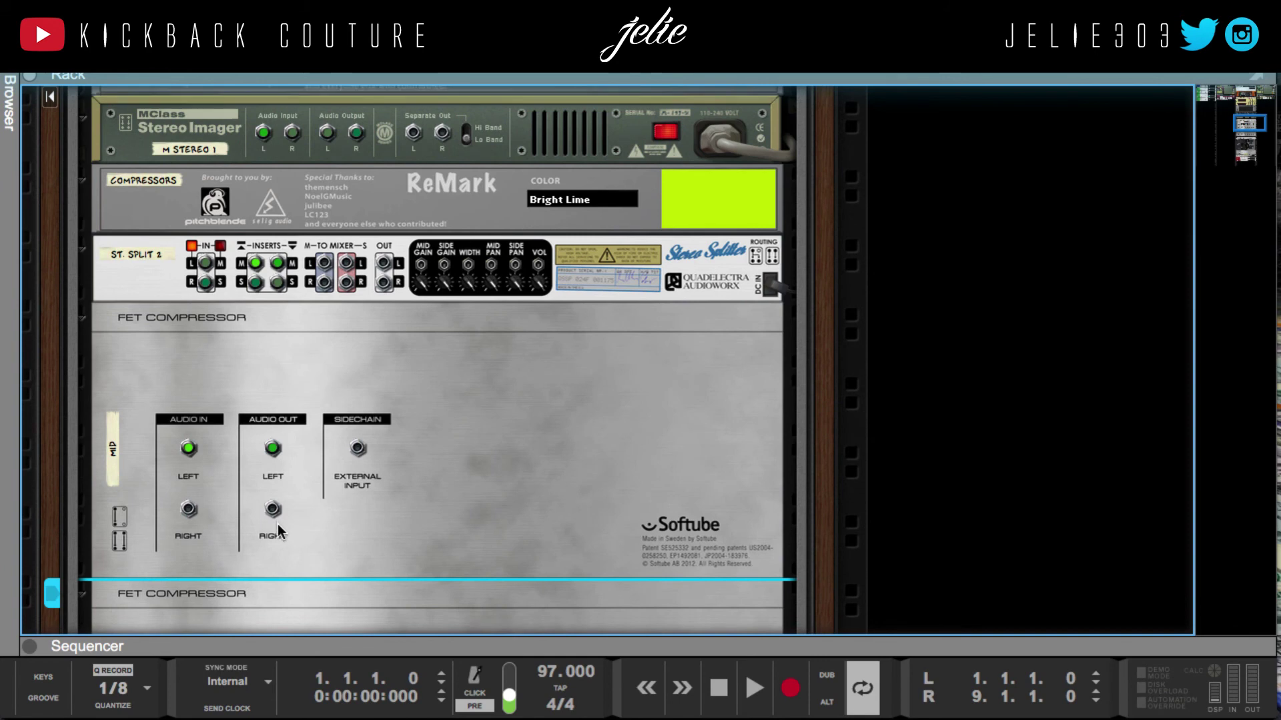
scroll(264, 559, down, 7)
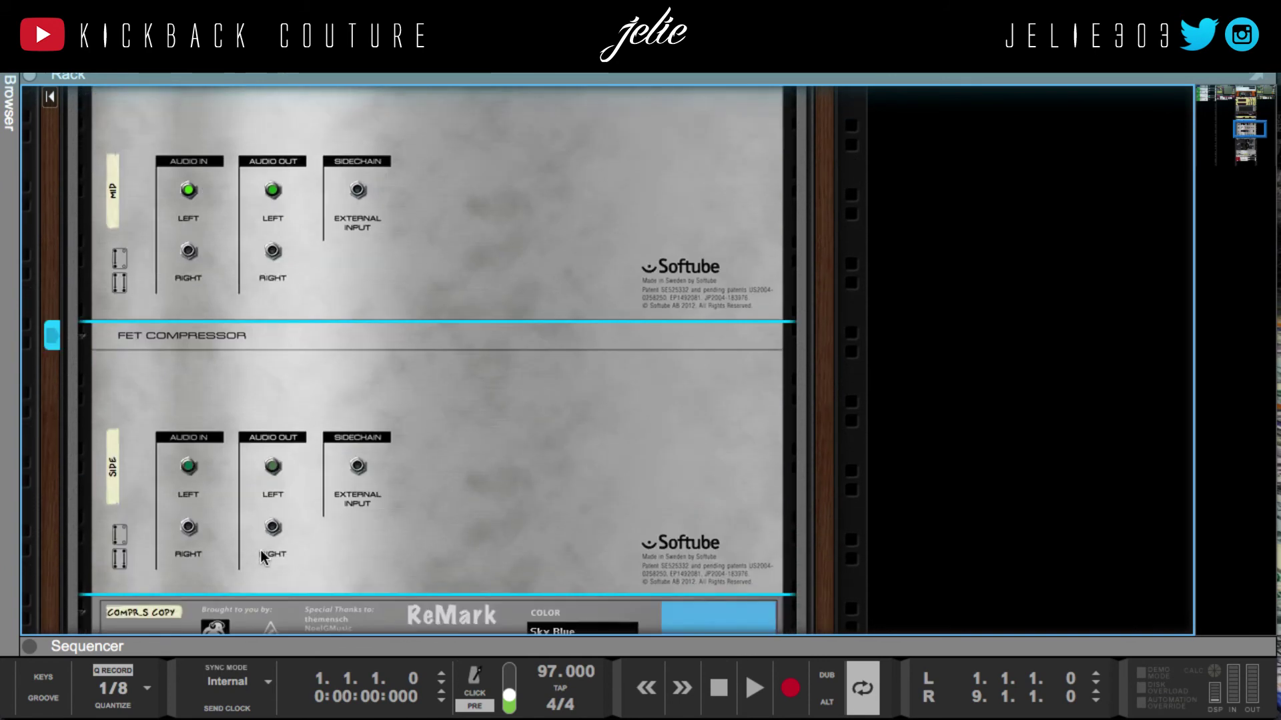
Route the second Stereo Splitter's left and right outputs to the third Stereo Splitter's main inputs
click(157, 459)
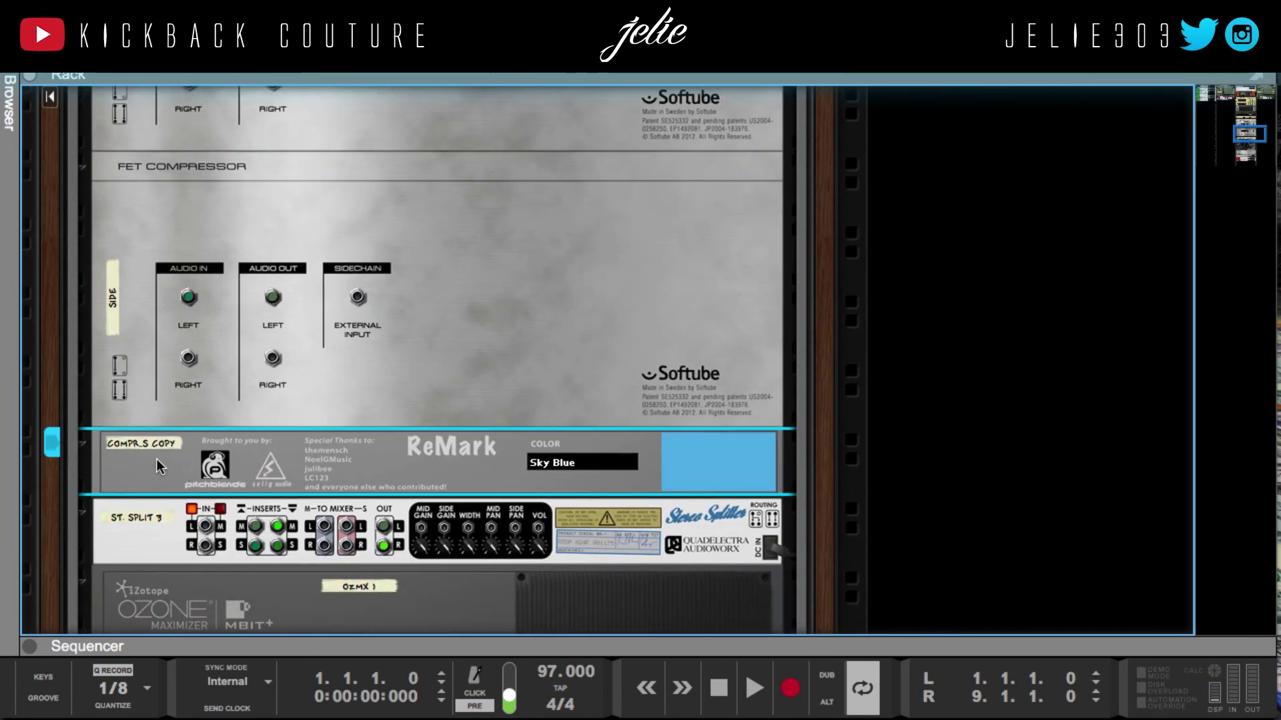
scroll(180, 537, down, 1)
click(155, 526)
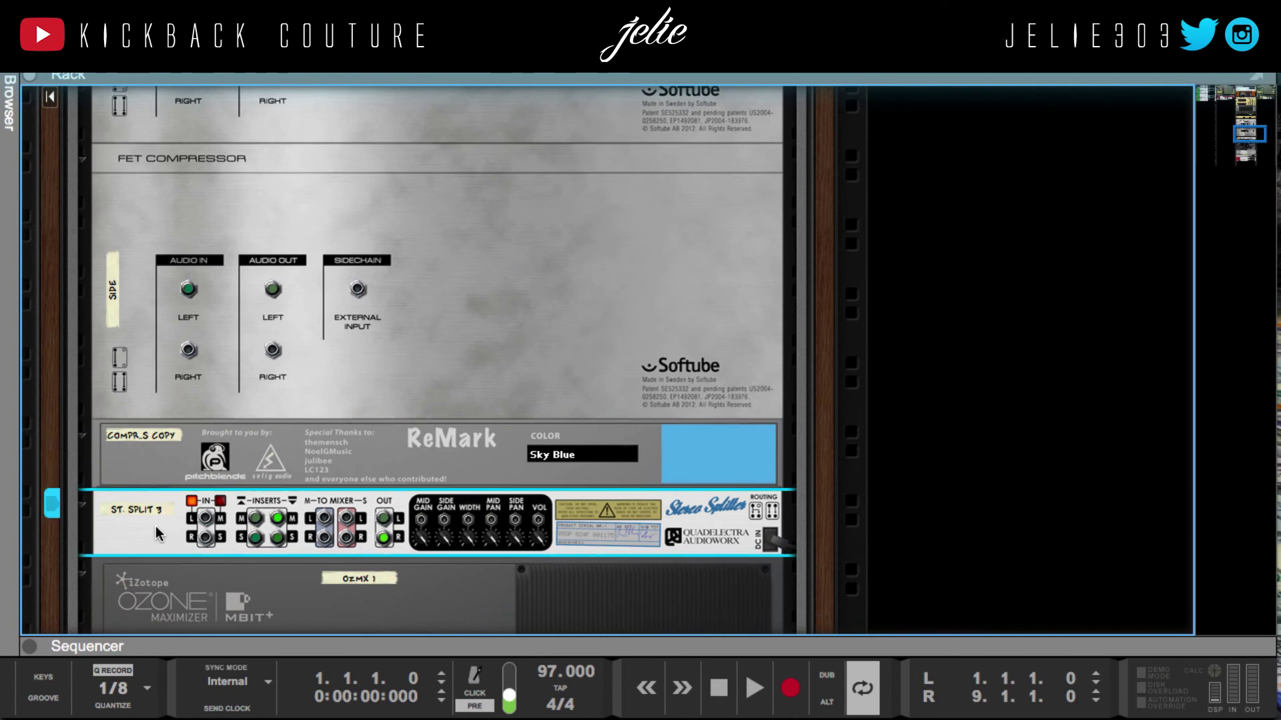
scroll(155, 525, up, 12)
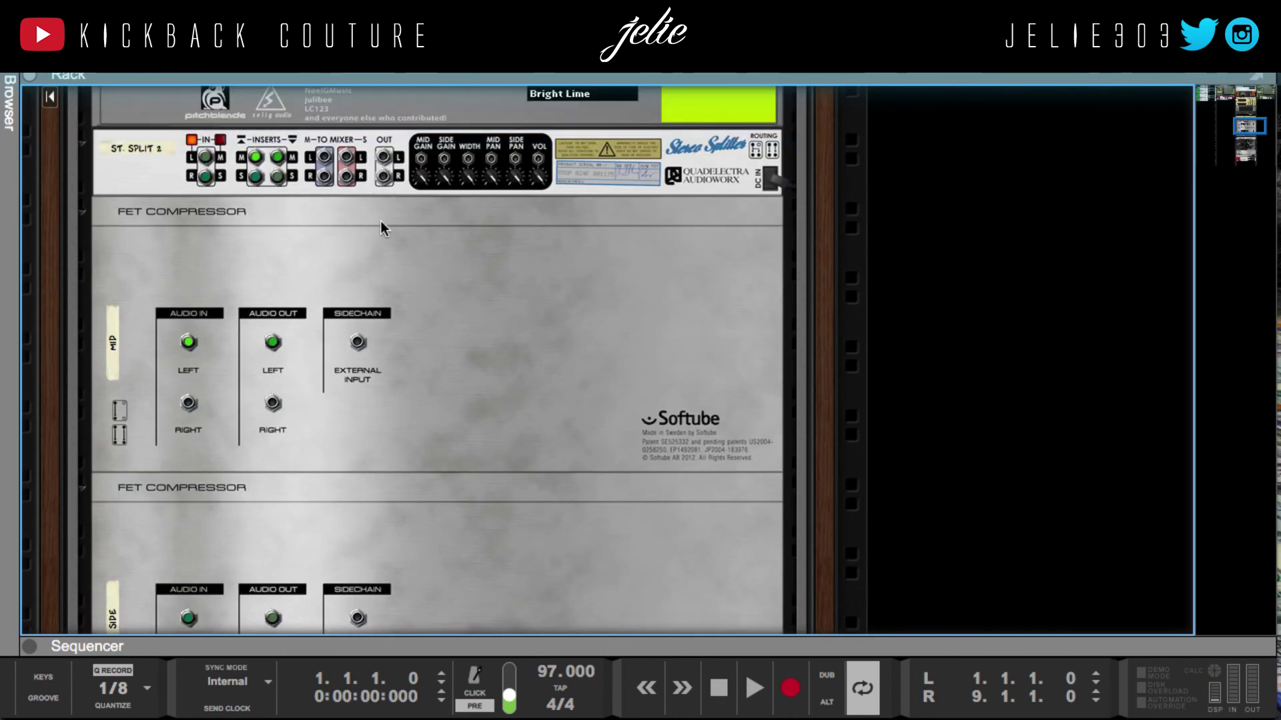
scroll(379, 218, down, 16)
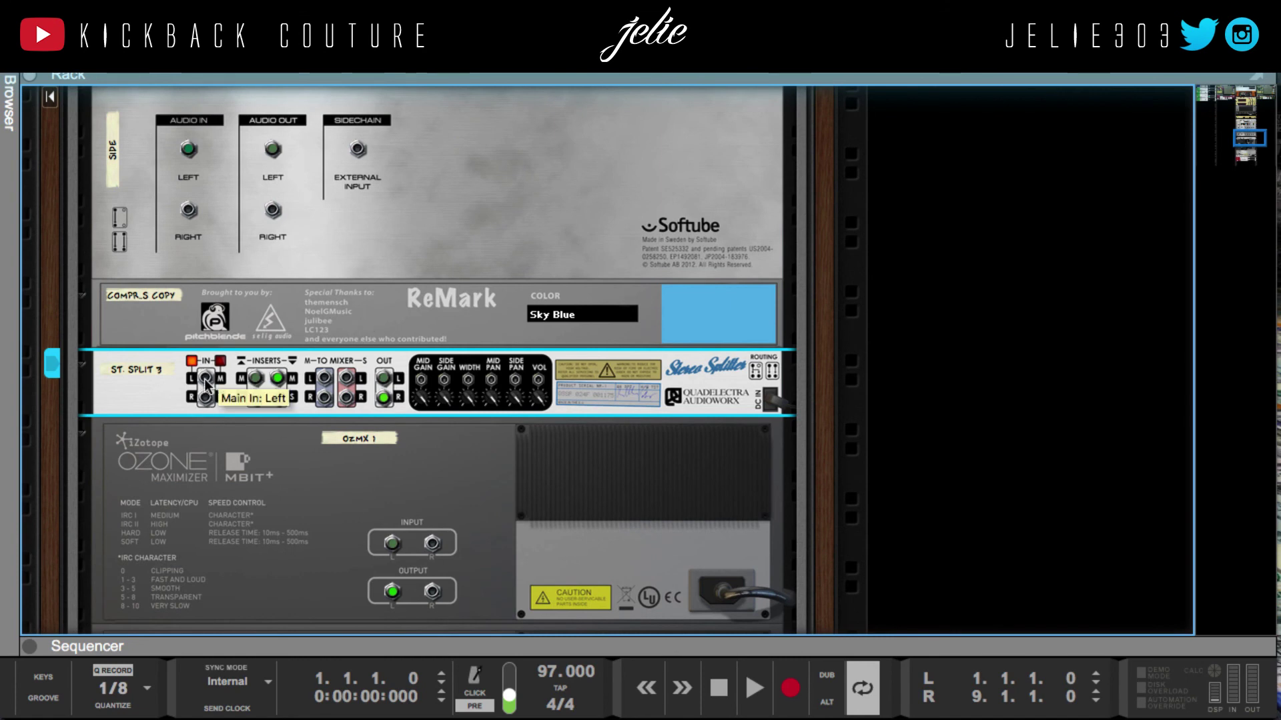
key(Tab)
key(Tab)
key(l)
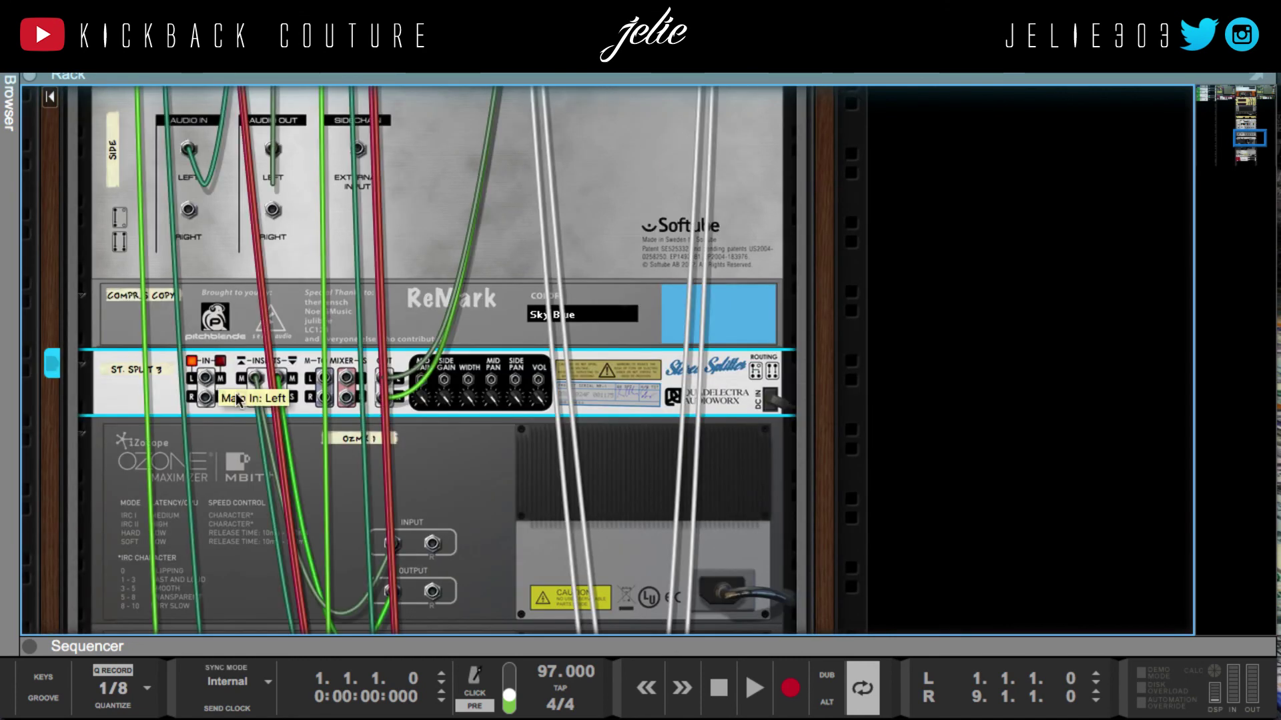
key(l)
scroll(350, 377, up, 5)
scroll(349, 378, up, 5)
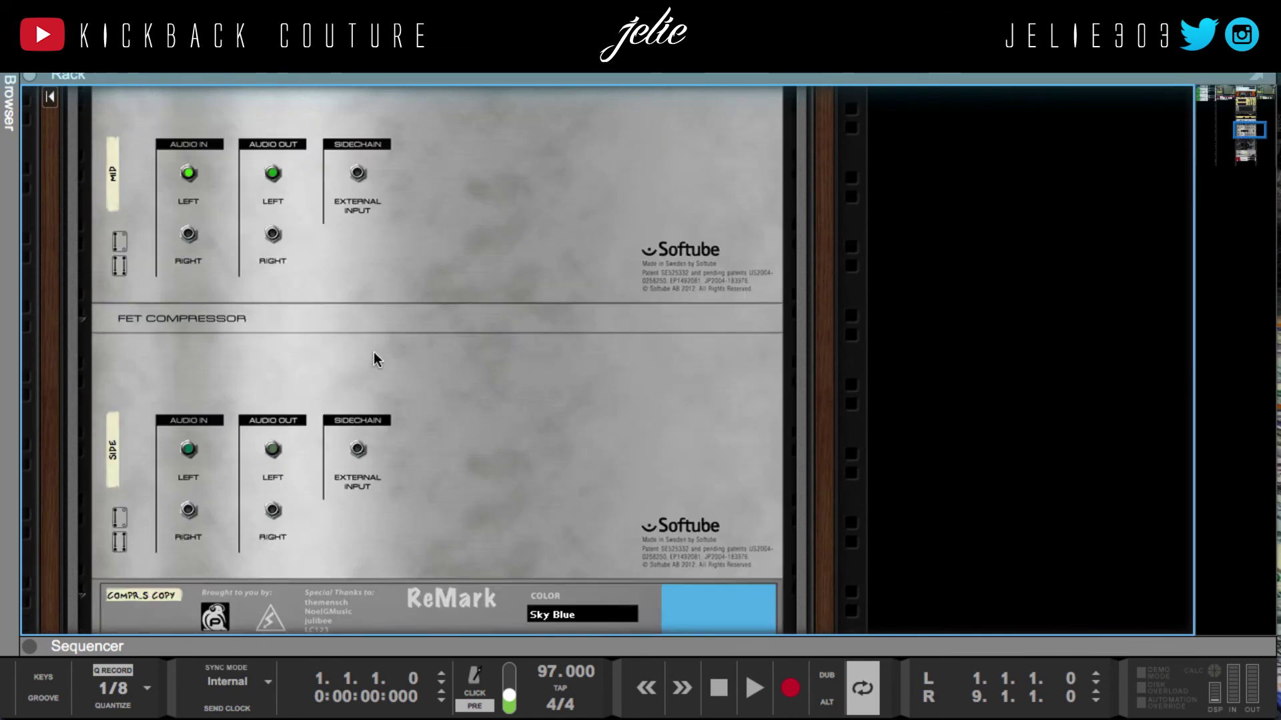
scroll(210, 382, down, 7)
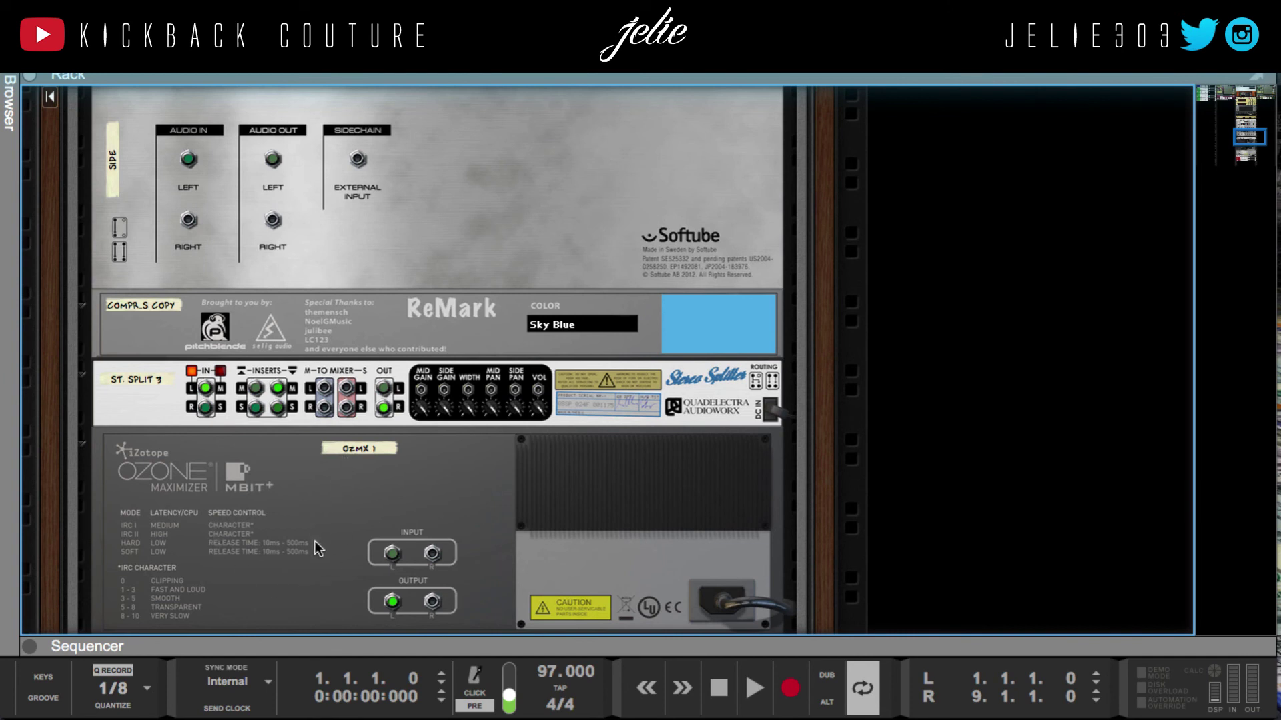
Rename the first Ozone Maximizer Mid and the second one Side
scroll(262, 378, down, 1)
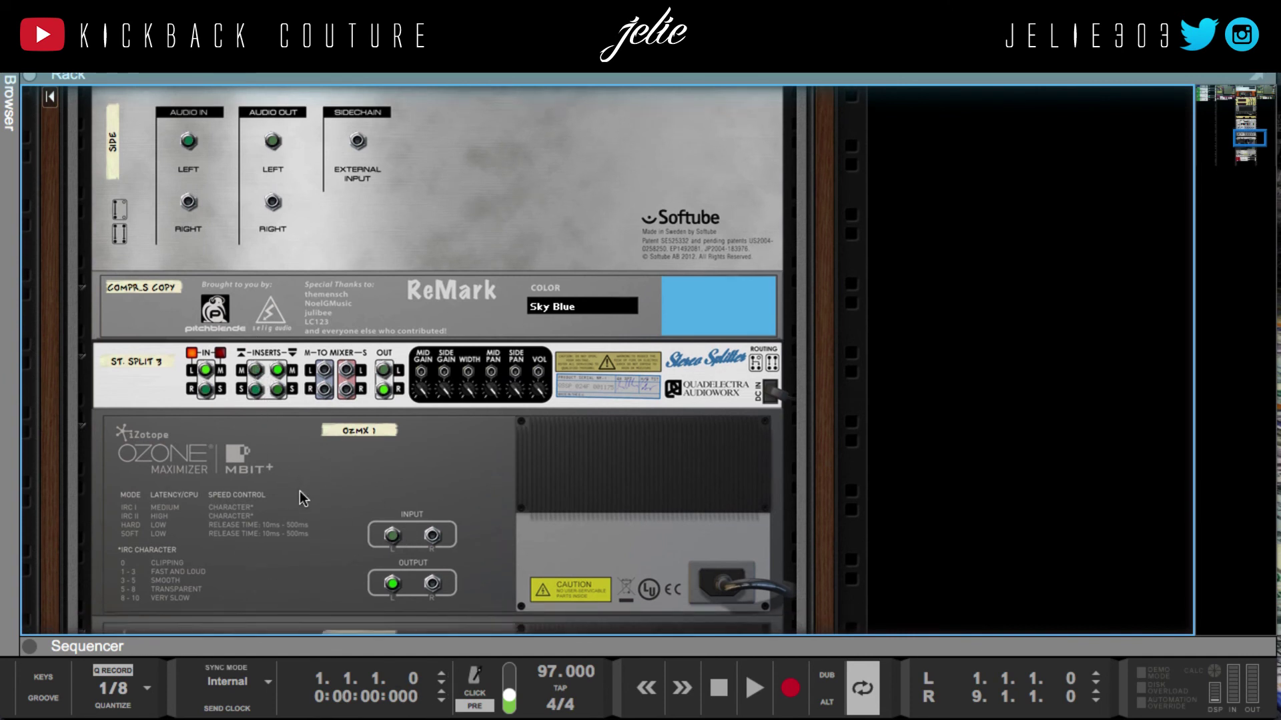
scroll(298, 491, down, 2)
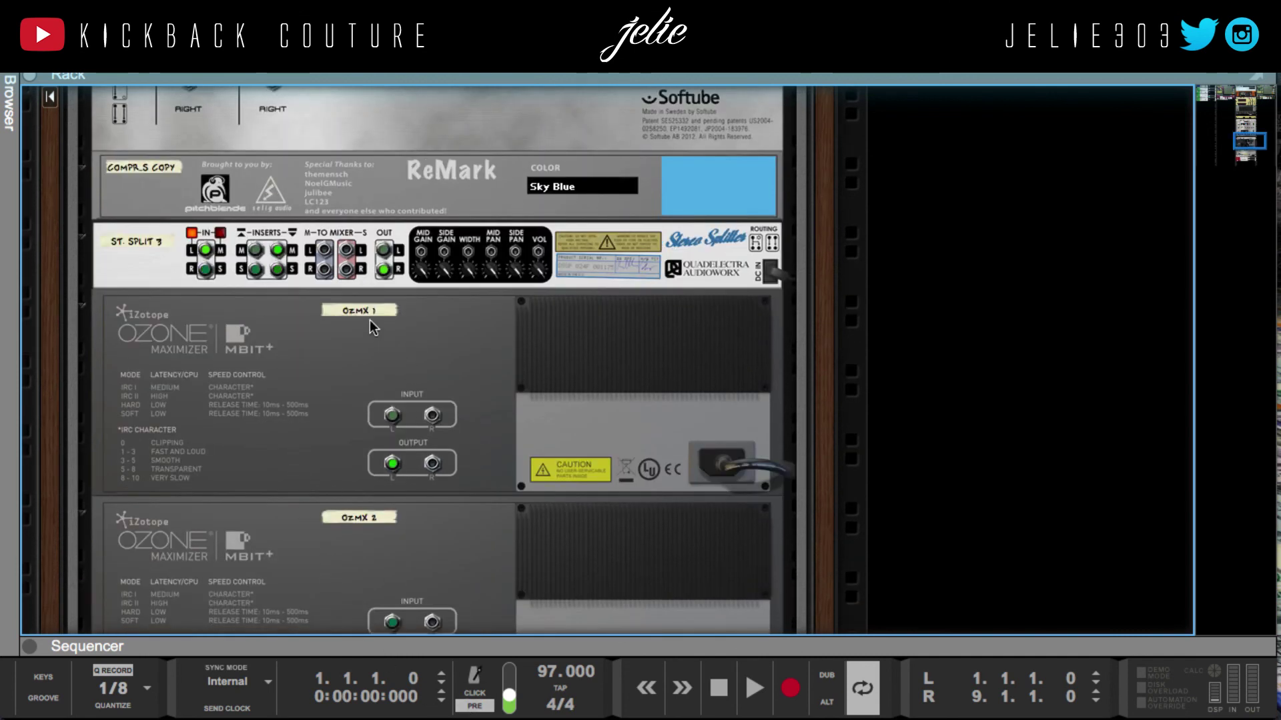
double_click(370, 317)
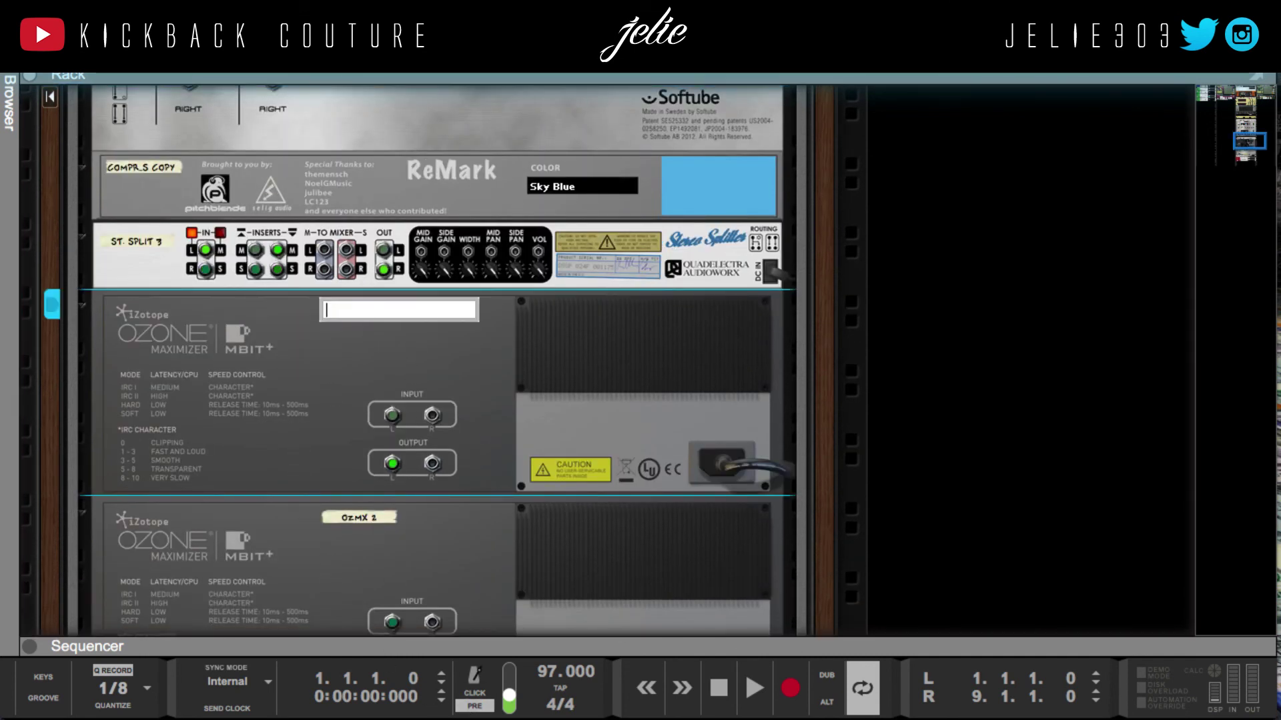
text(Mid)
key(Return)
double_click(371, 520)
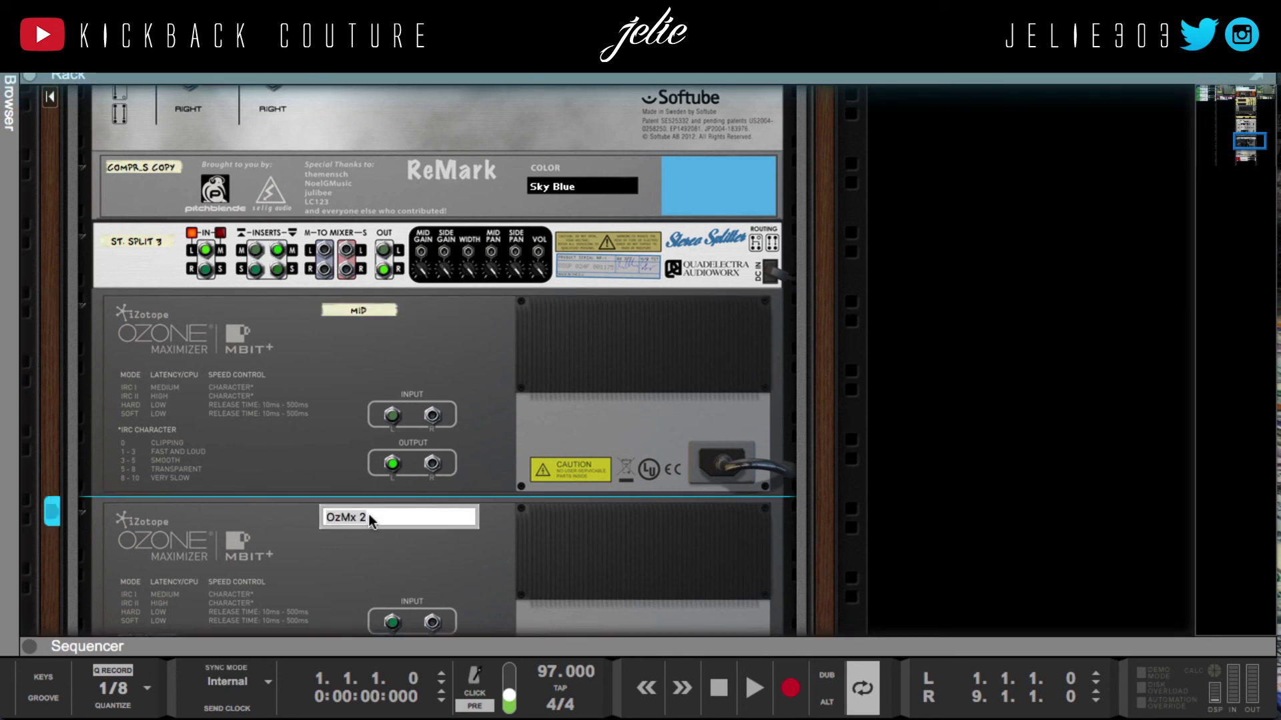
key(Return)
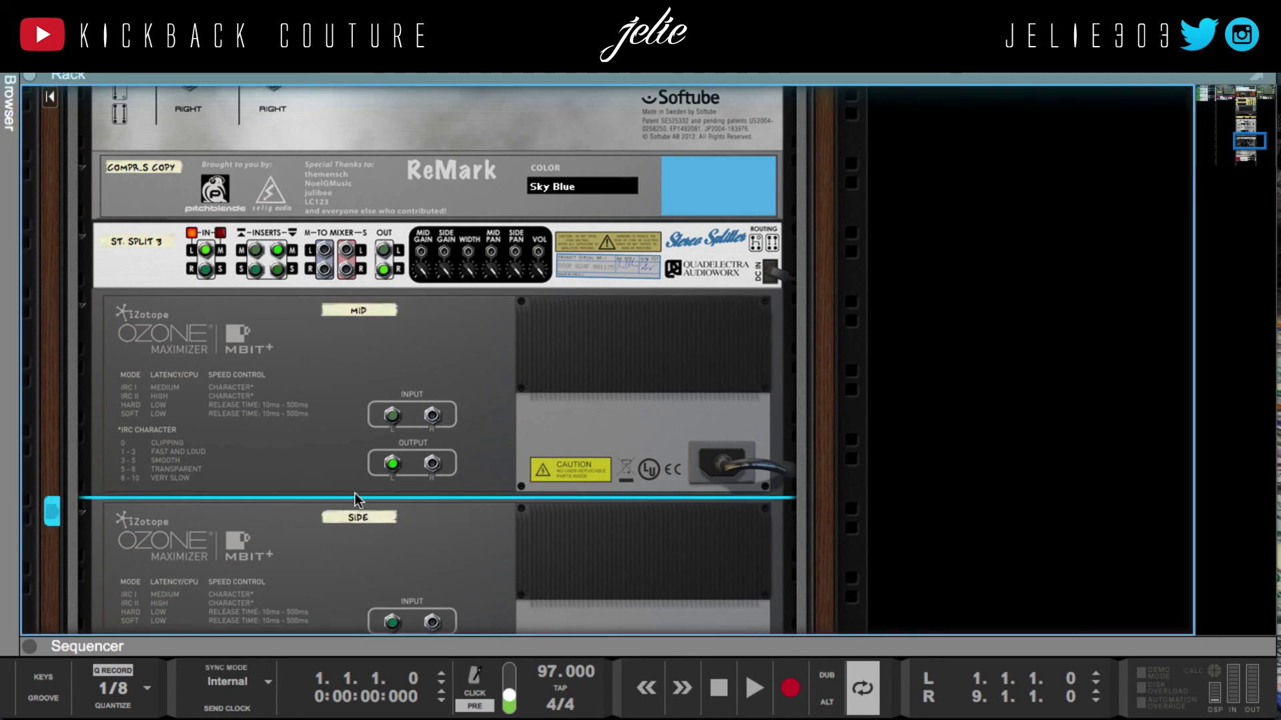
Review the rear of the chain from the Ozone Maximizers back up to the Audiomatic and the Master Section's Insert FX jacks
scroll(251, 431, down, 3)
scroll(260, 448, down, 5)
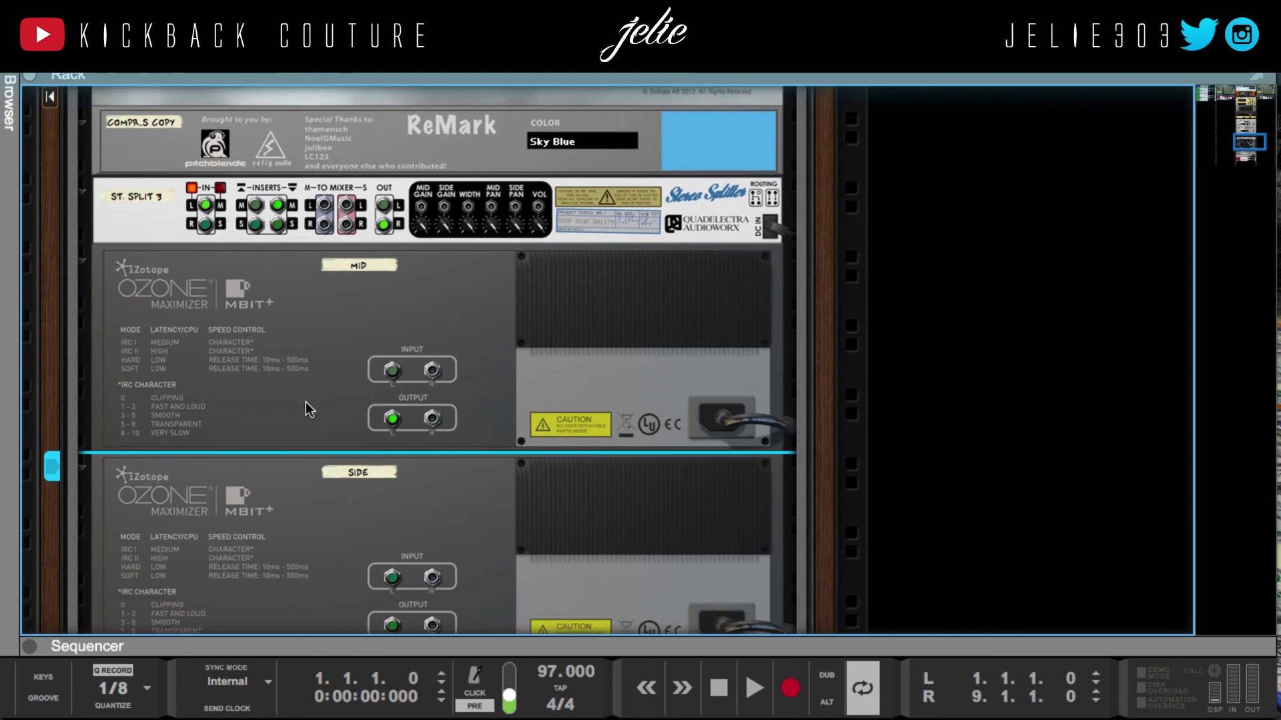
scroll(292, 372, down, 2)
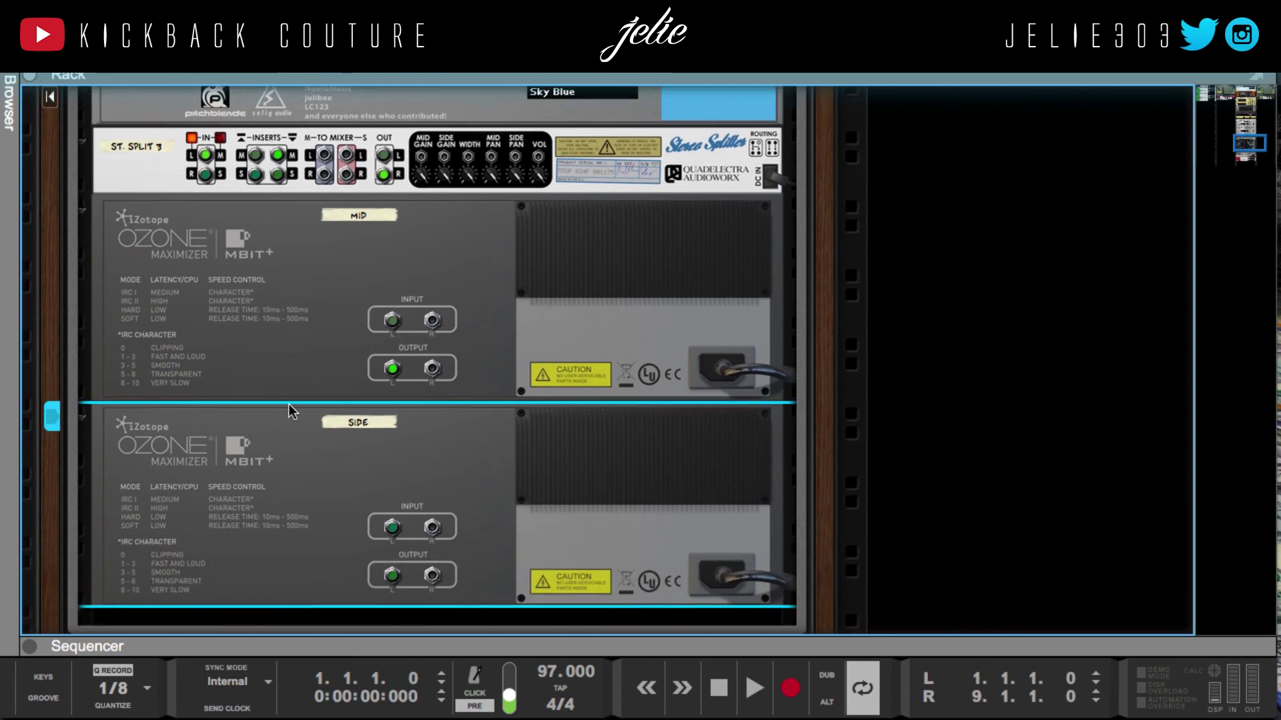
scroll(334, 237, up, 2)
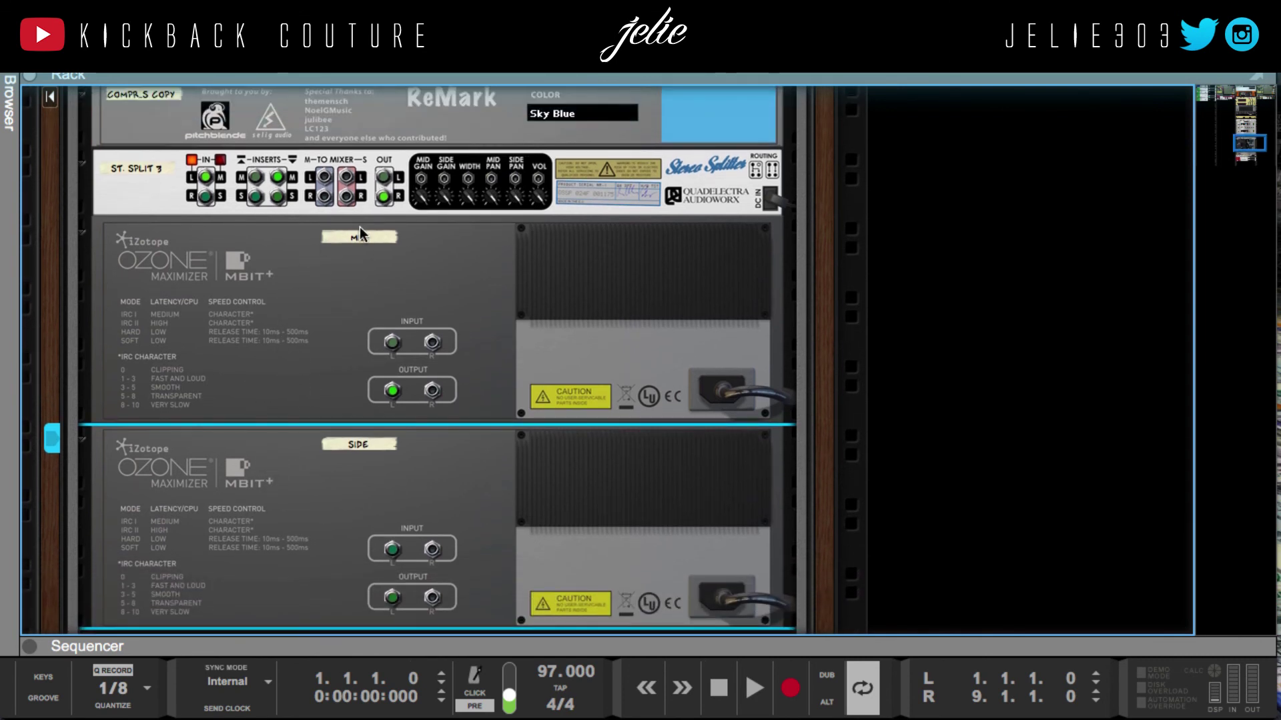
scroll(398, 195, up, 10)
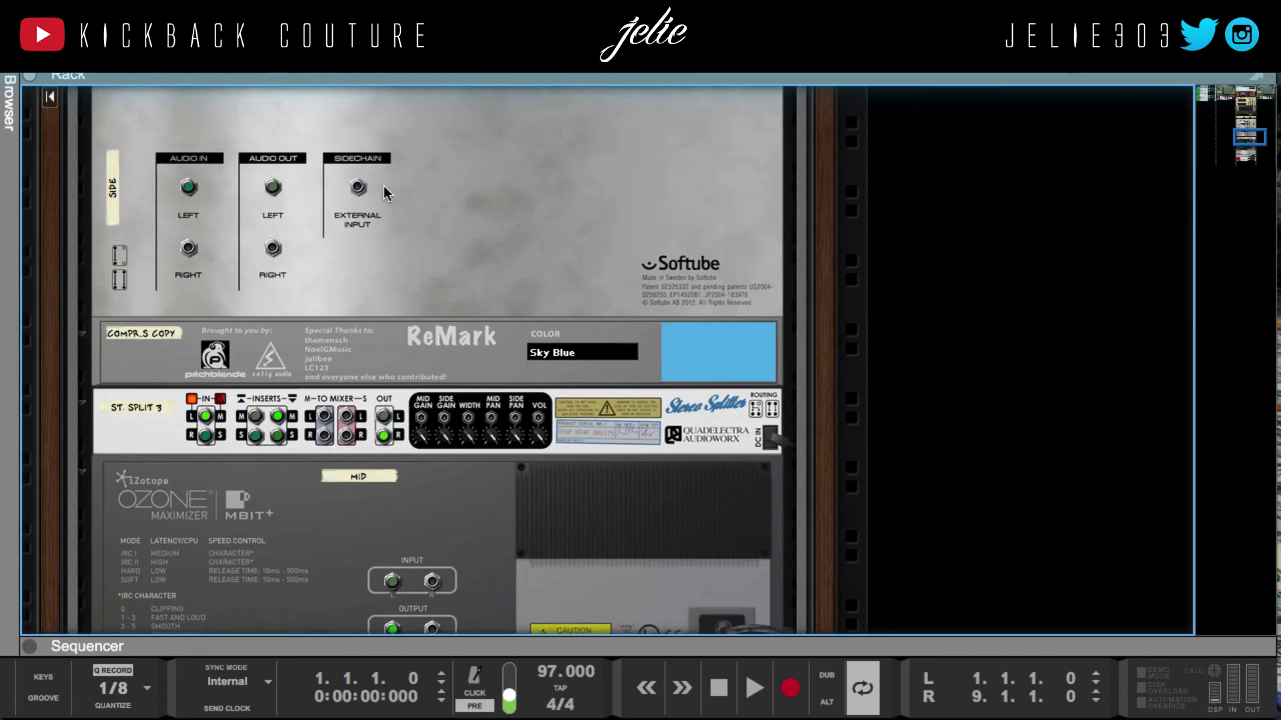
scroll(424, 187, up, 15)
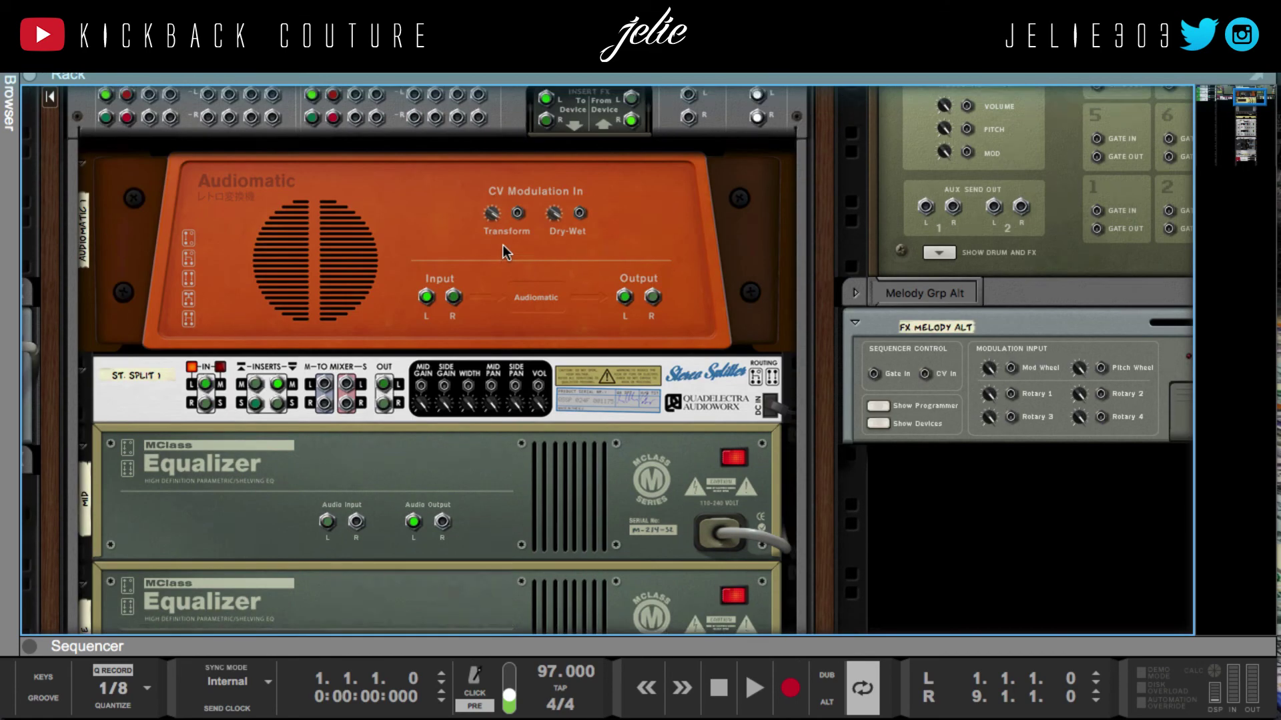
scroll(503, 245, up, 10)
click(603, 288)
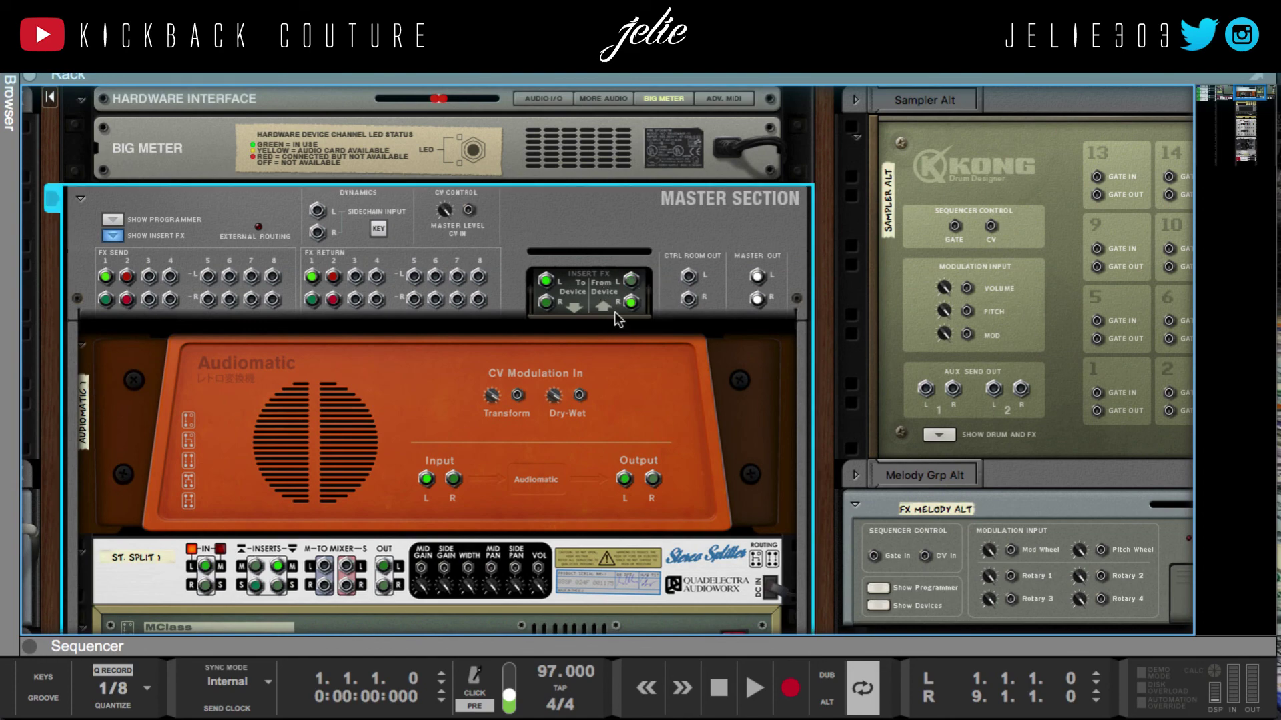
key(Tab)
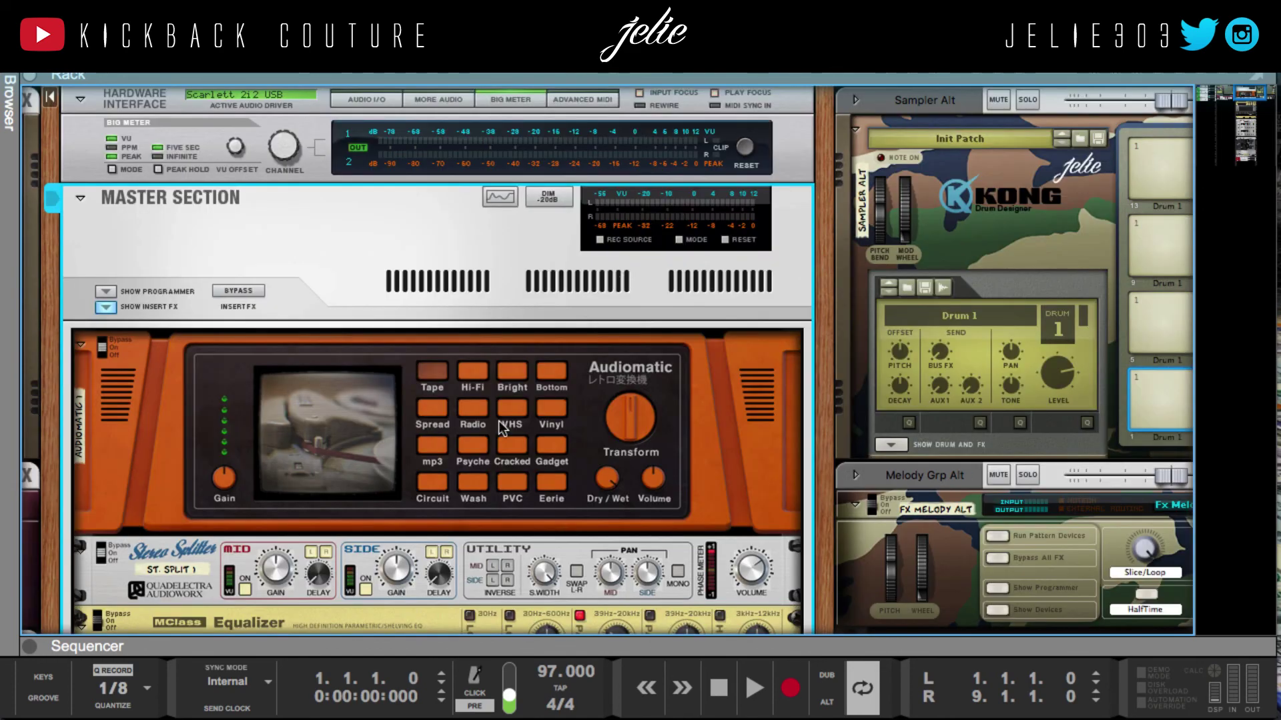
key(Tab)
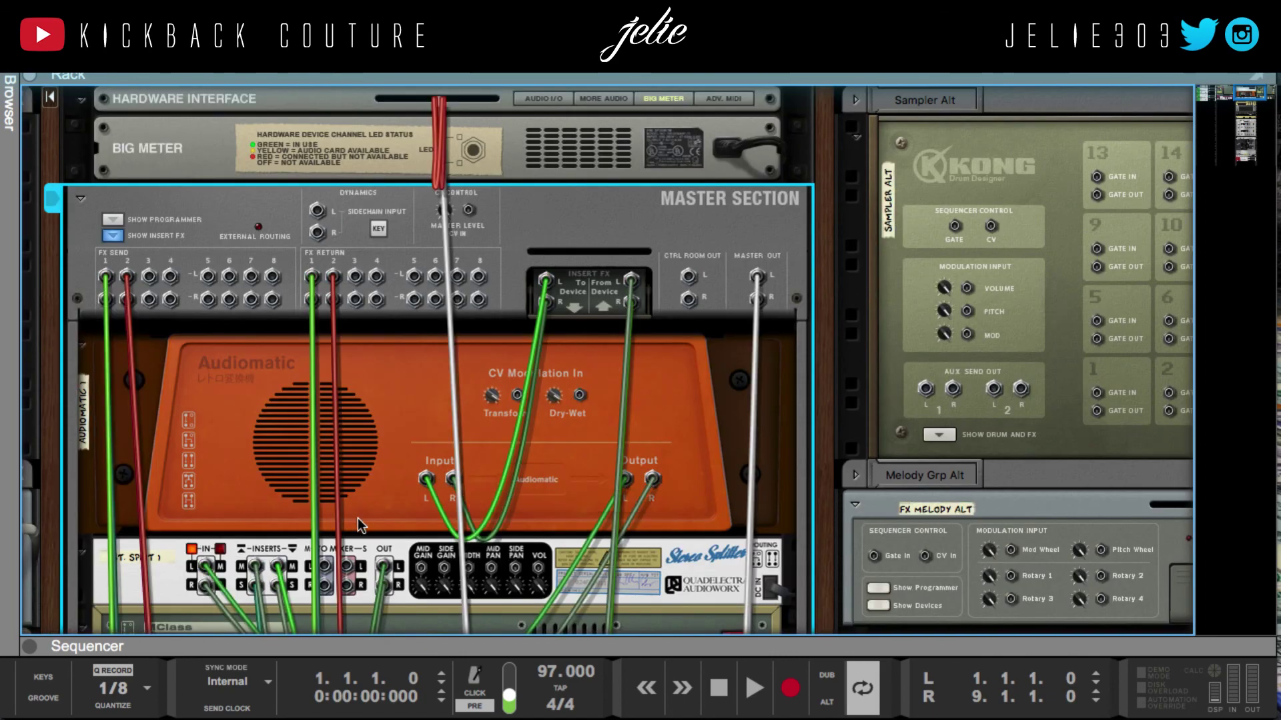
Review the rear cabling from the Master Section's Audiomatic down through the Ozone Maximizers to the Saturation Knob and loudness meter
scroll(358, 517, down, 10)
scroll(356, 513, down, 10)
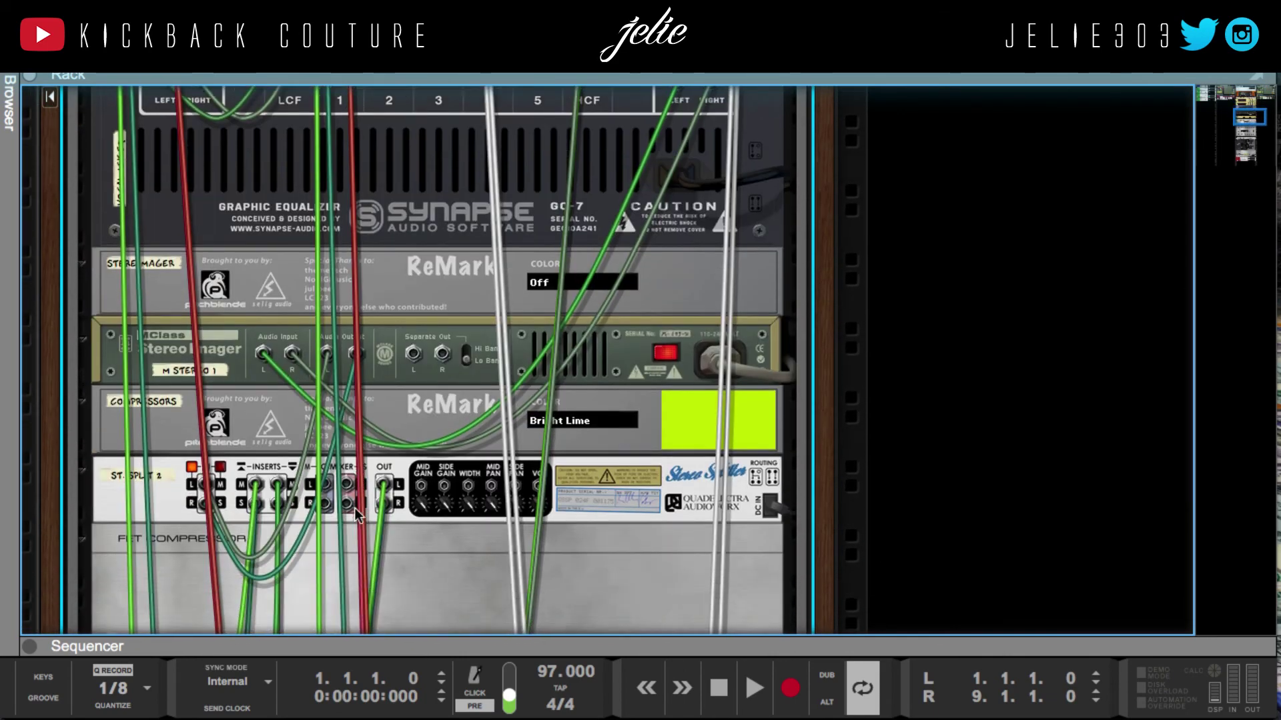
scroll(356, 513, down, 12)
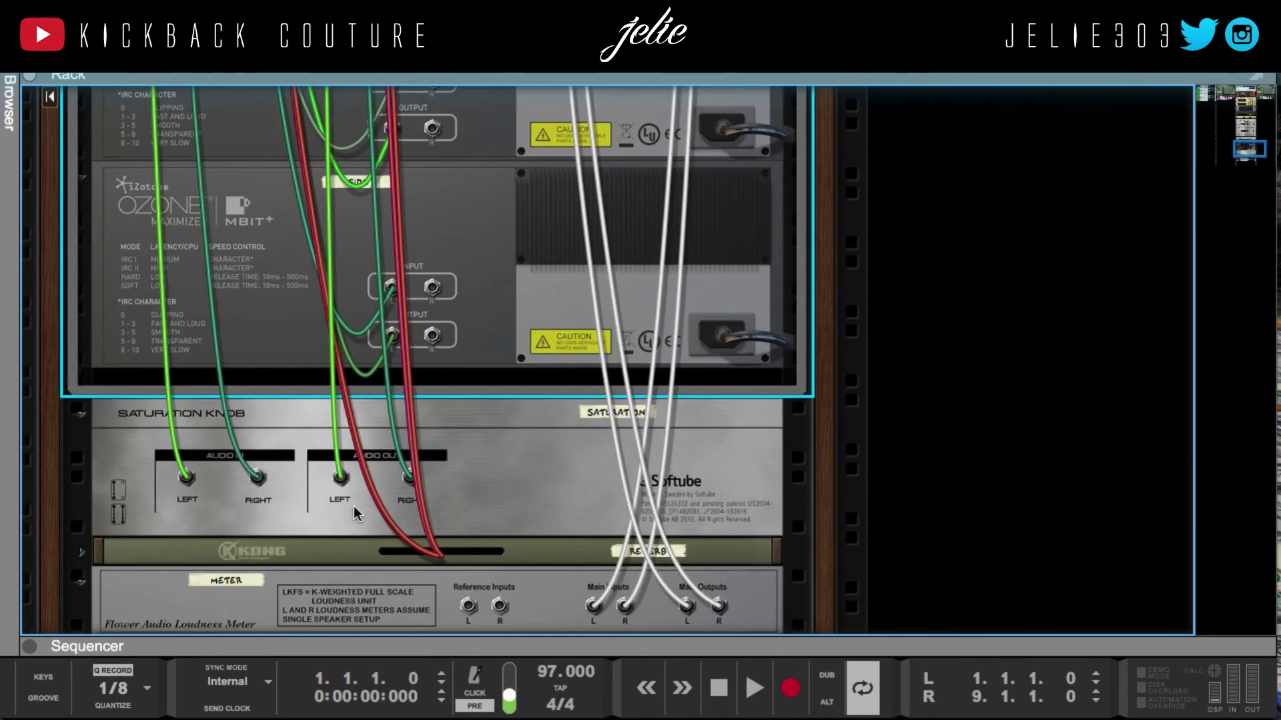
scroll(353, 505, up, 20)
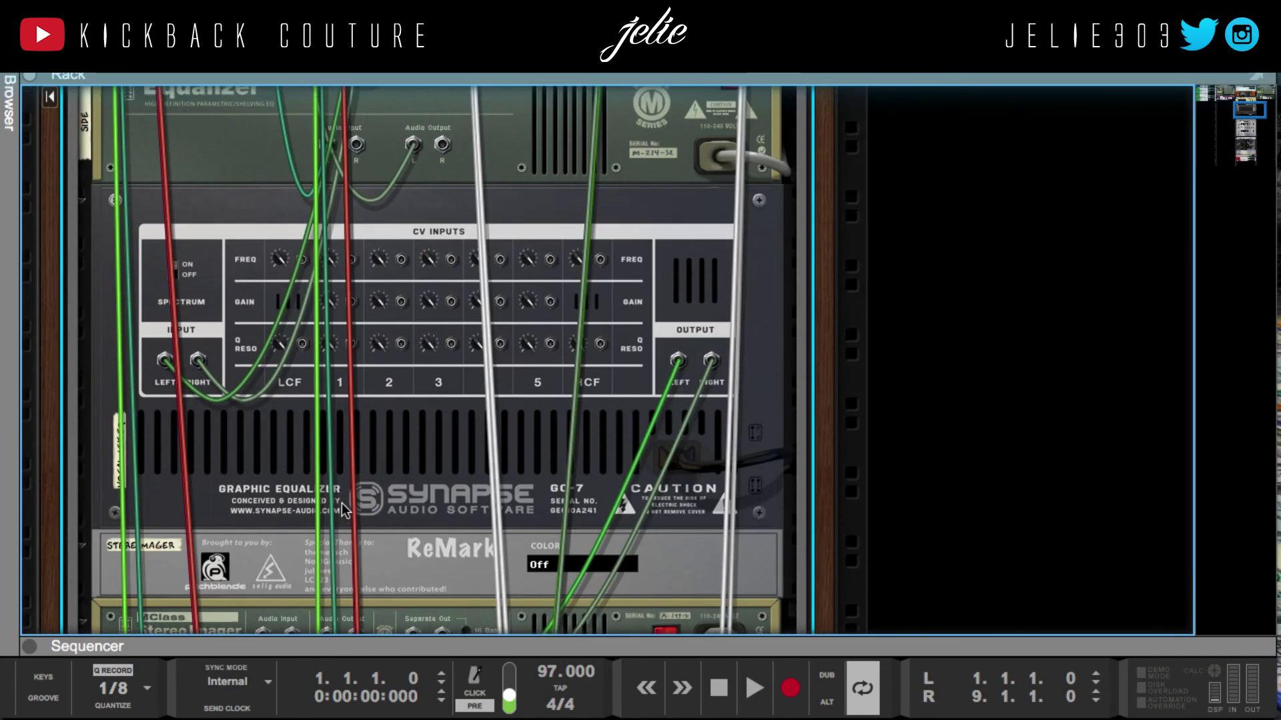
Flip the rack to its front and bring the Master Section, Audiomatic and first Stereo Splitter into view
key(Tab)
scroll(342, 506, up, 4)
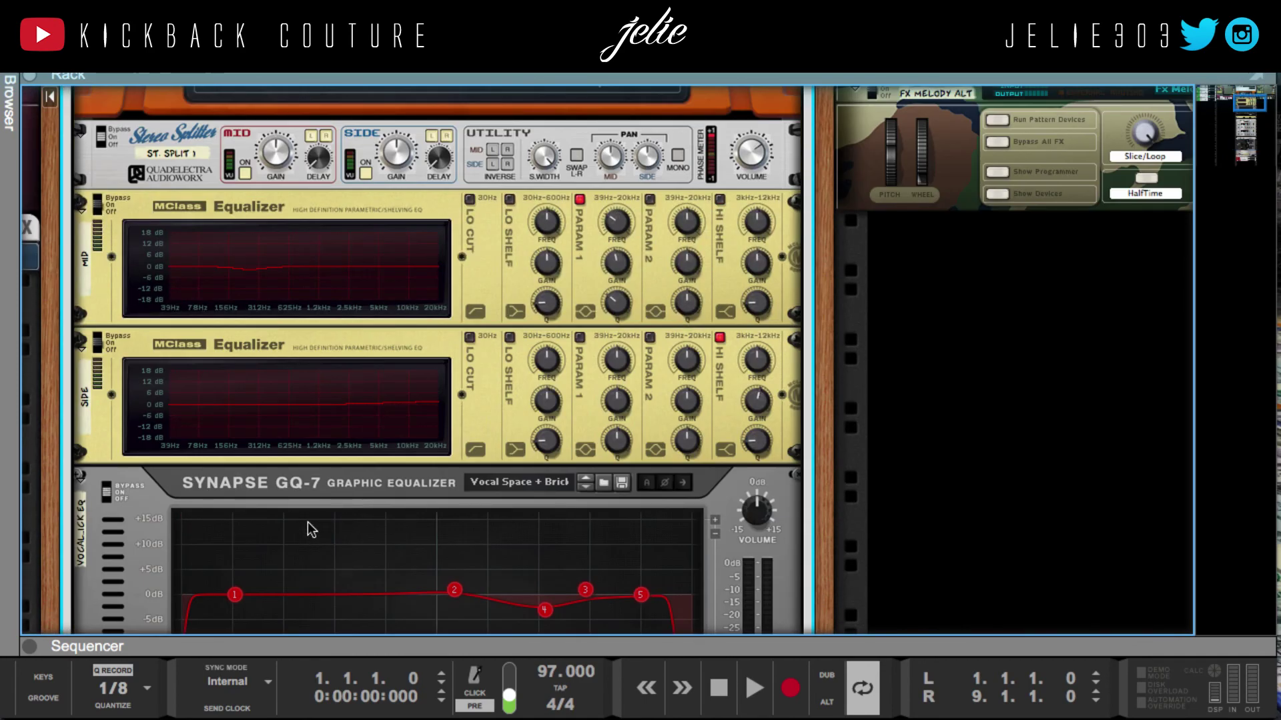
scroll(314, 524, up, 5)
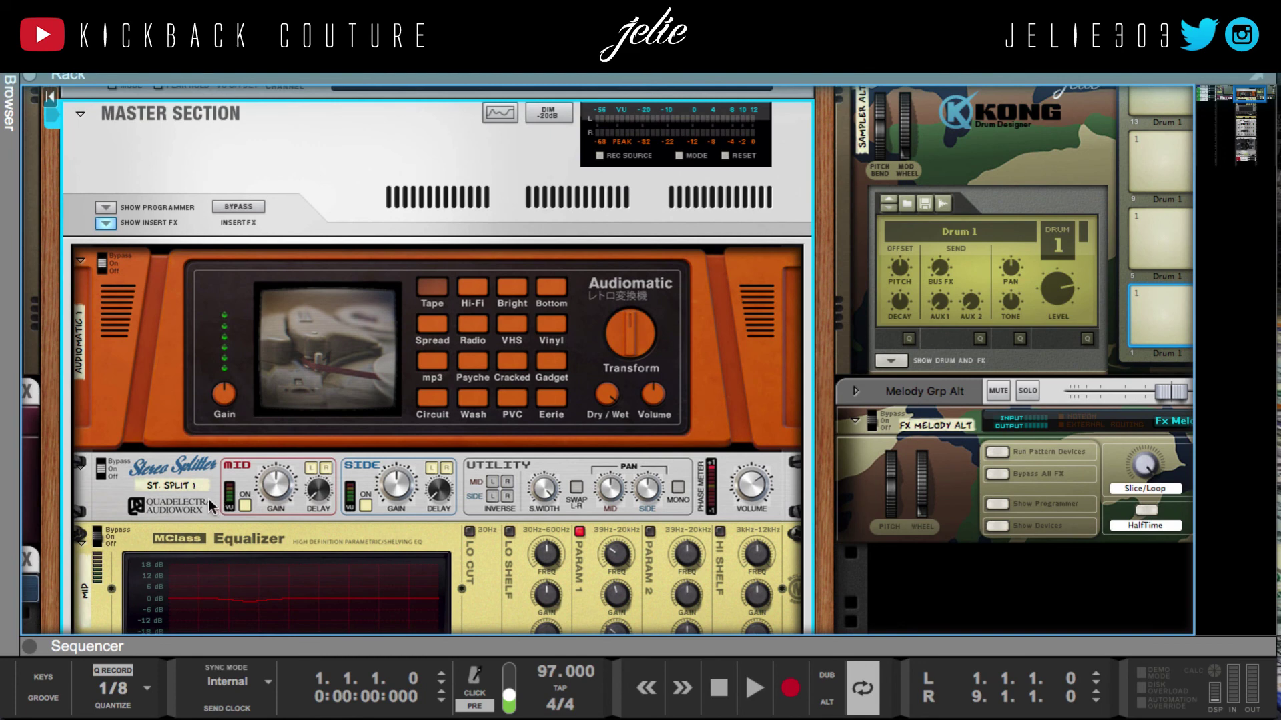
scroll(198, 498, up, 1)
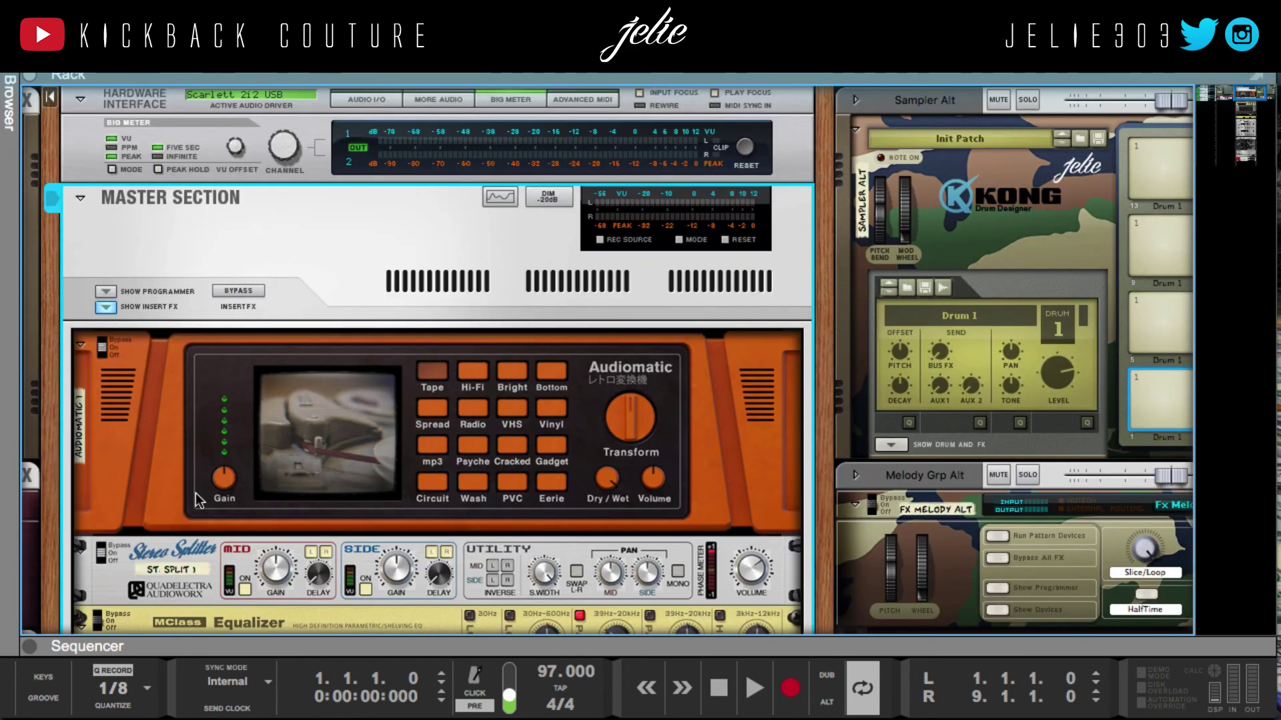